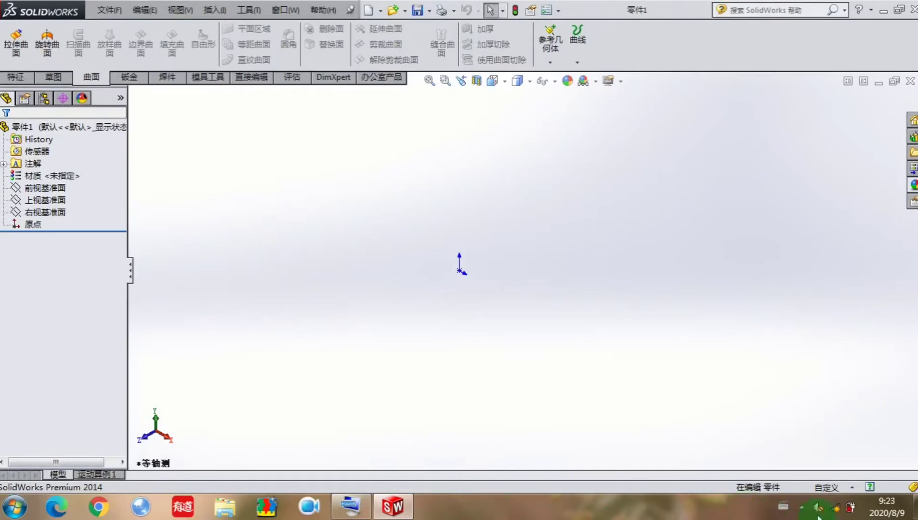
Start a new sketch on the front plane (前视基准面)
click(818, 511)
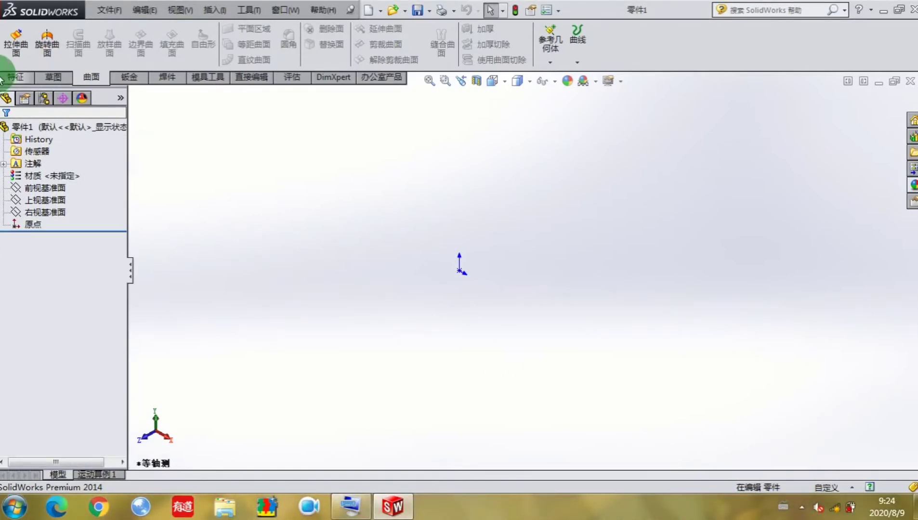
click(43, 140)
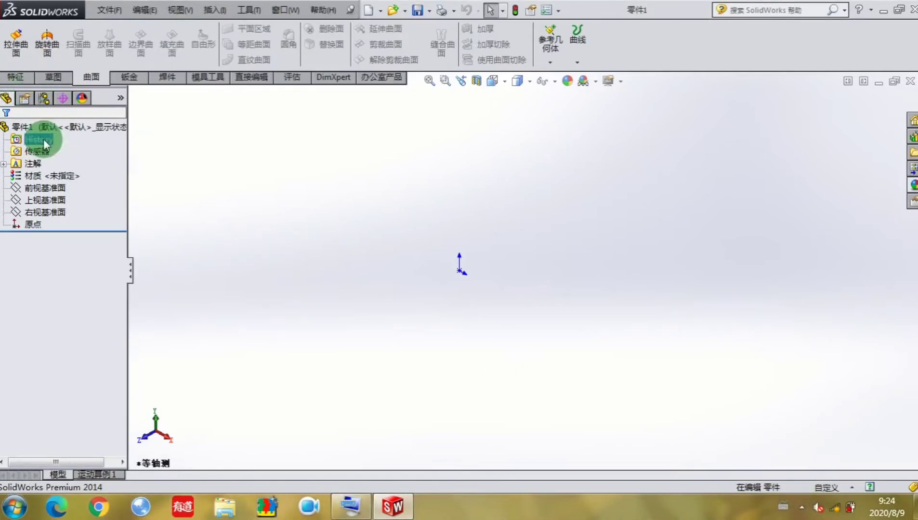
click(57, 185)
click(115, 166)
right_click(40, 188)
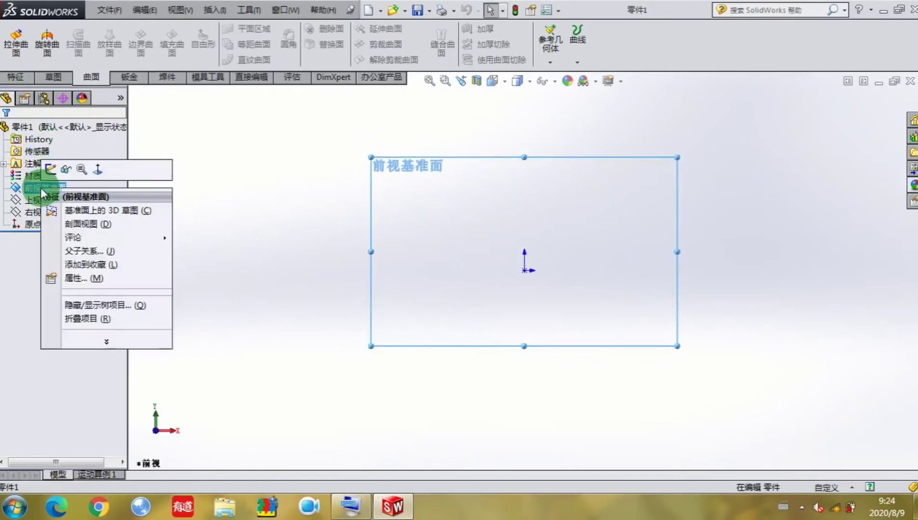
click(46, 166)
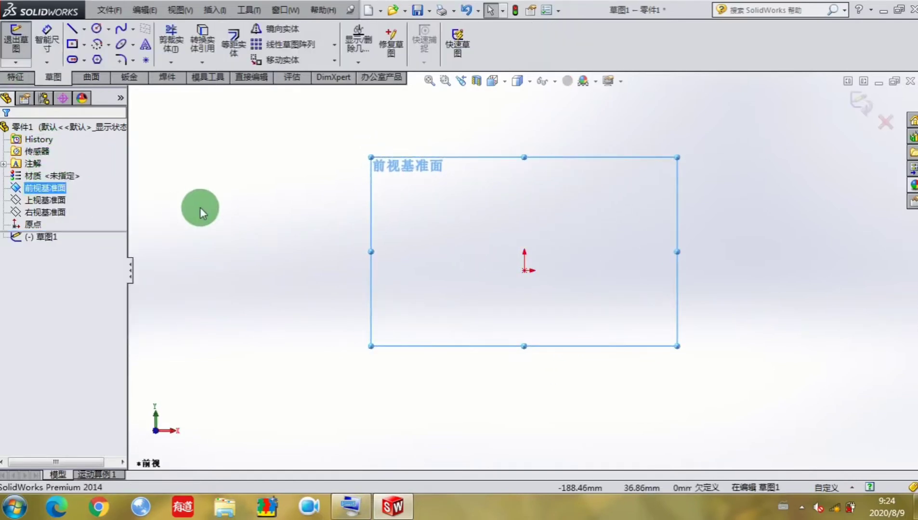
click(200, 207)
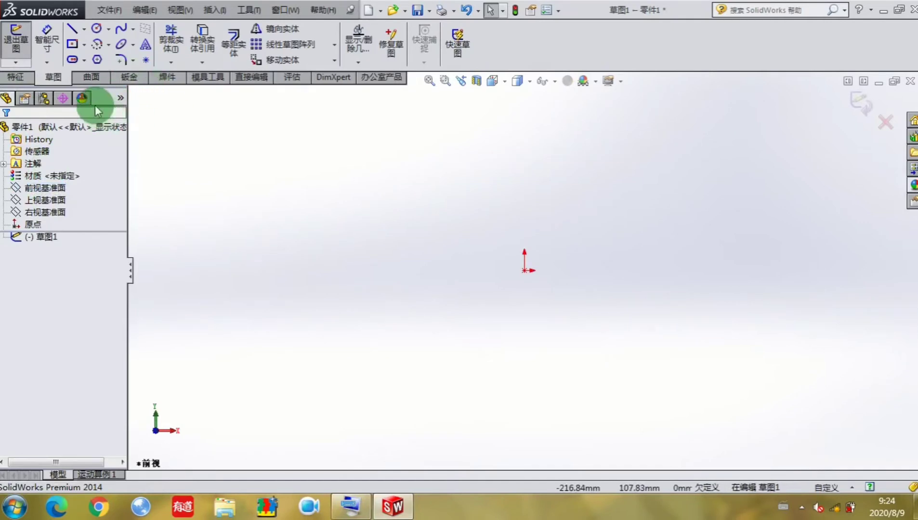
Draw a horizontal centerline about 75 mm long rightward from the origin and a vertical centerline upward from the origin
click(85, 29)
click(98, 58)
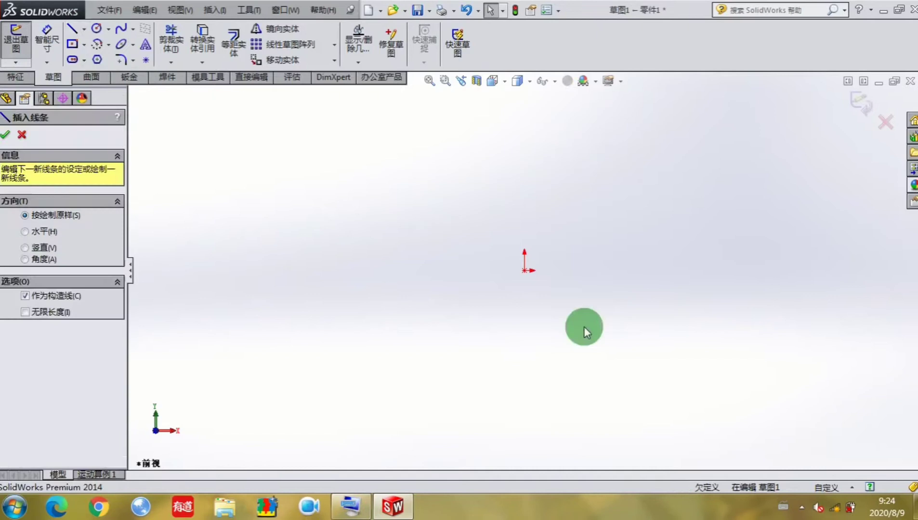
click(524, 270)
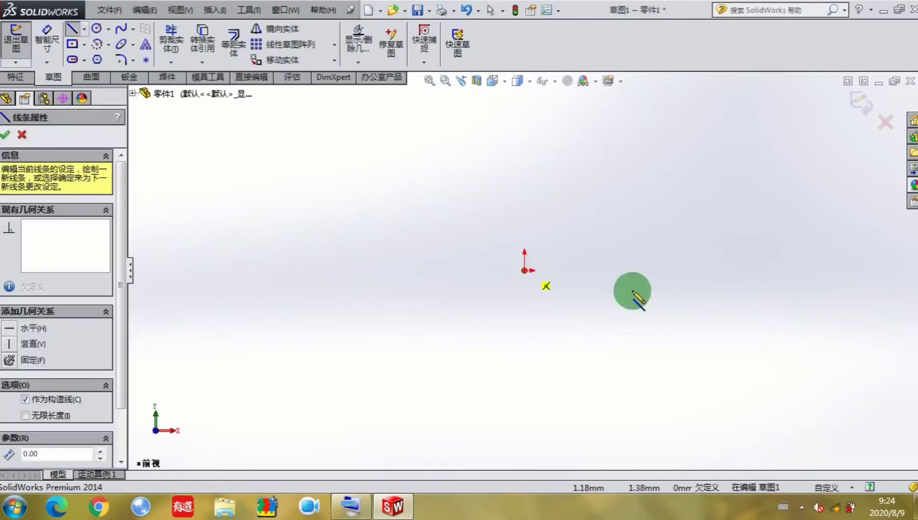
click(654, 270)
click(654, 267)
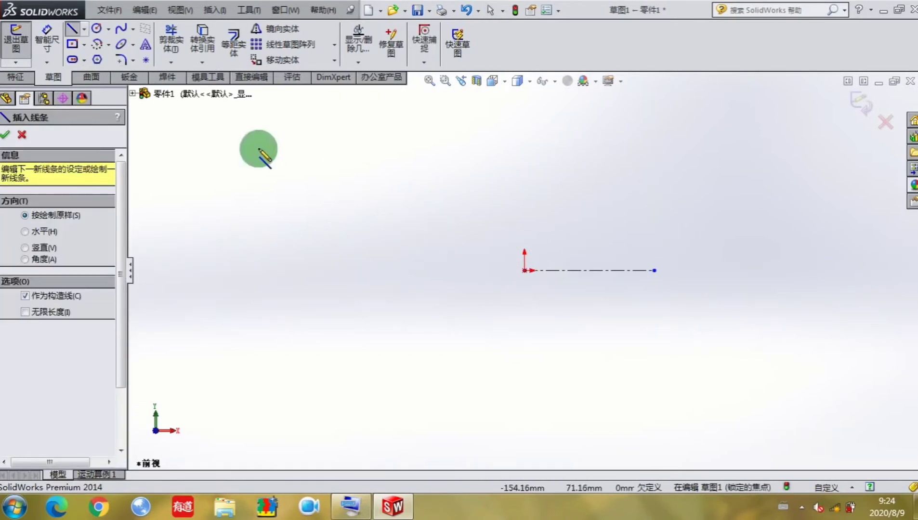
click(525, 270)
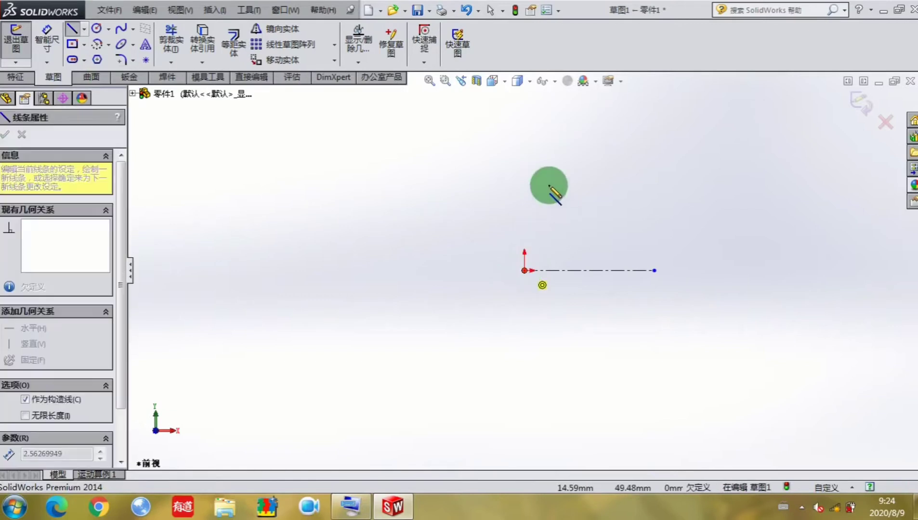
click(525, 178)
key(Escape)
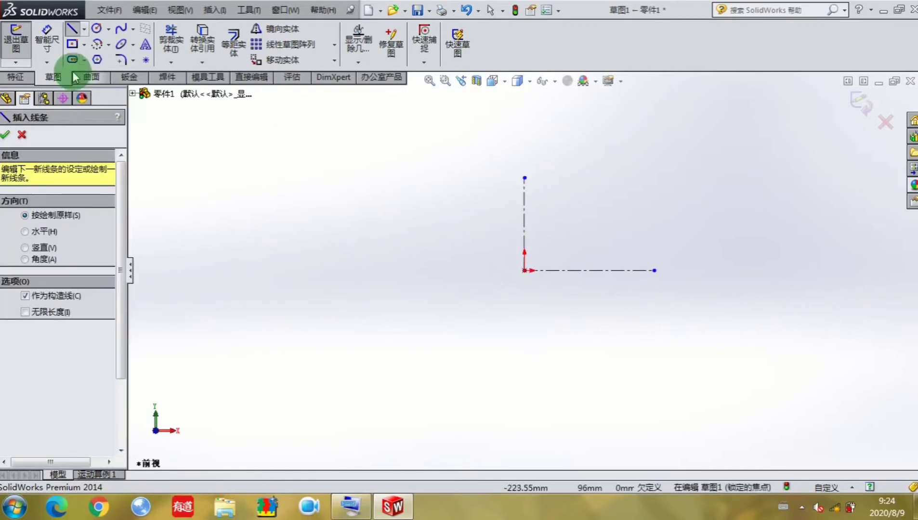
Dimension the horizontal centerline's length as 95 mm
click(47, 39)
click(615, 270)
click(606, 288)
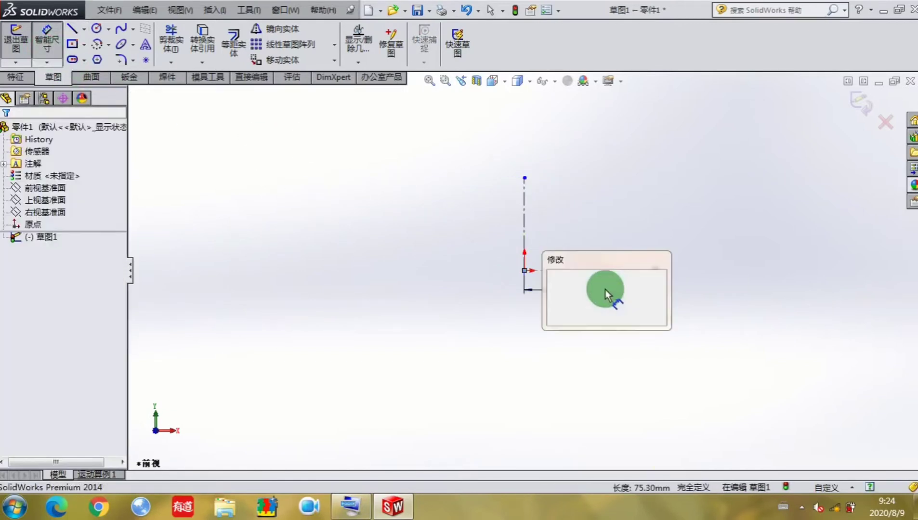
text(95)
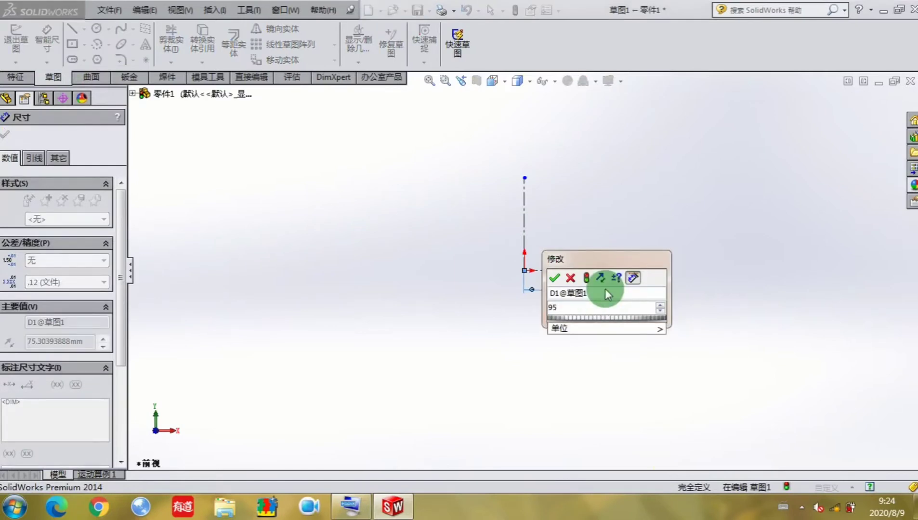
click(556, 277)
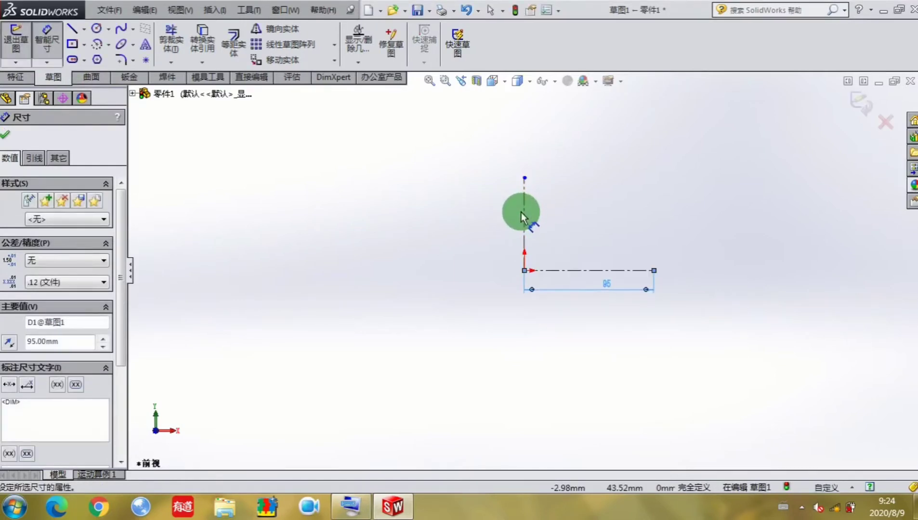
Dimension the vertical centerline's length as 75 mm
click(523, 212)
click(512, 212)
text(75)
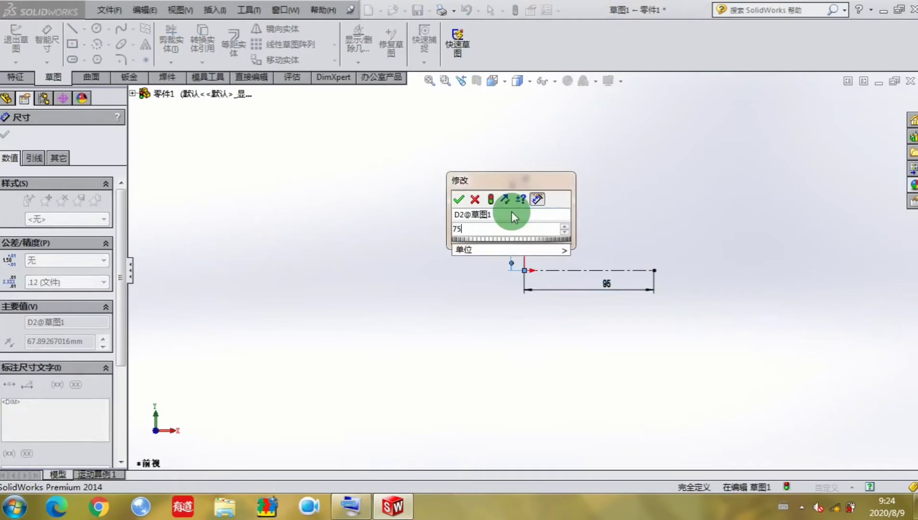
click(459, 199)
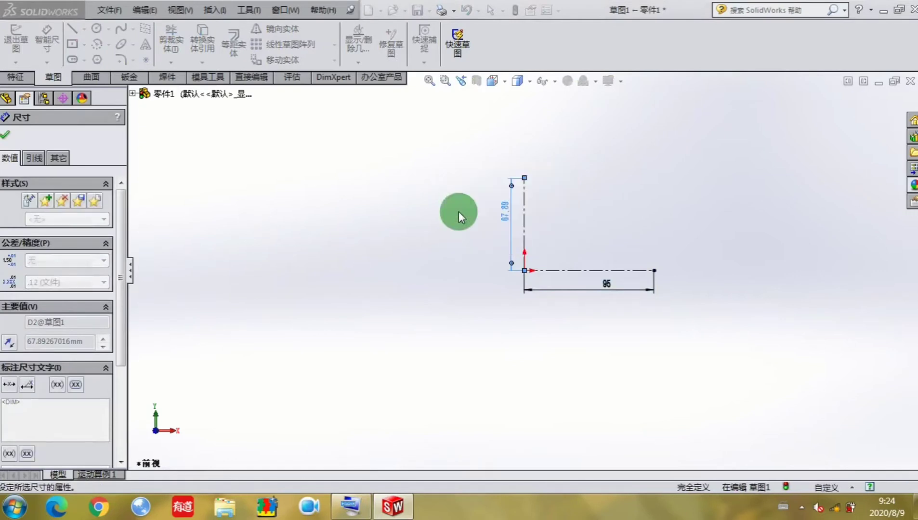
click(402, 262)
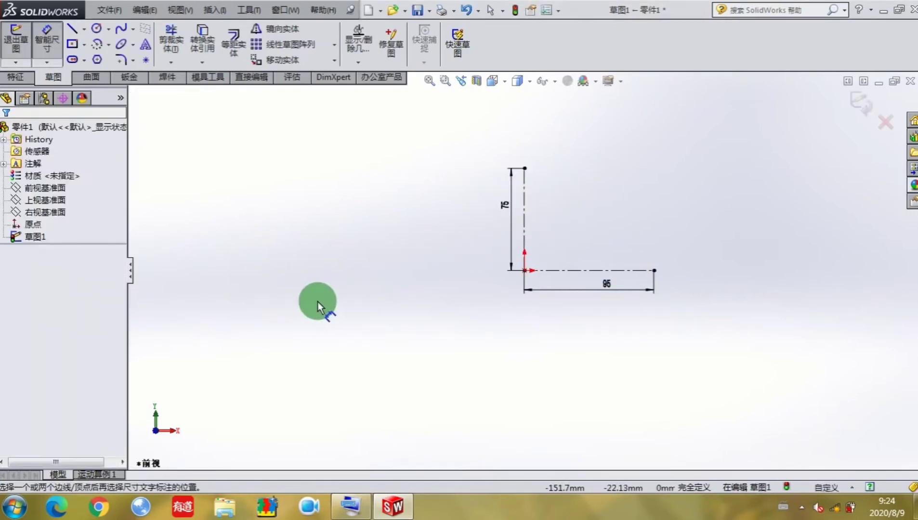
Draw a partial ellipse centred on the origin with radii 95 and 75 mm, joining the outer ends of the two centerlines
click(132, 44)
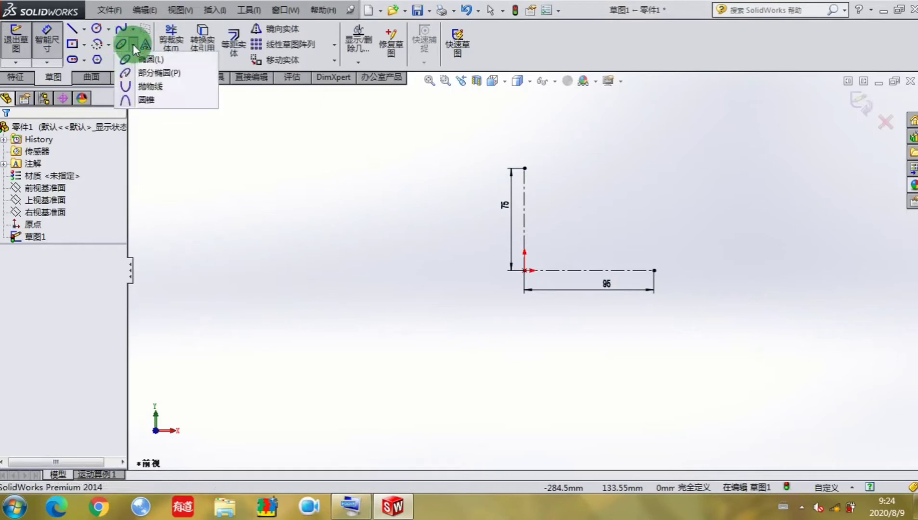
click(146, 60)
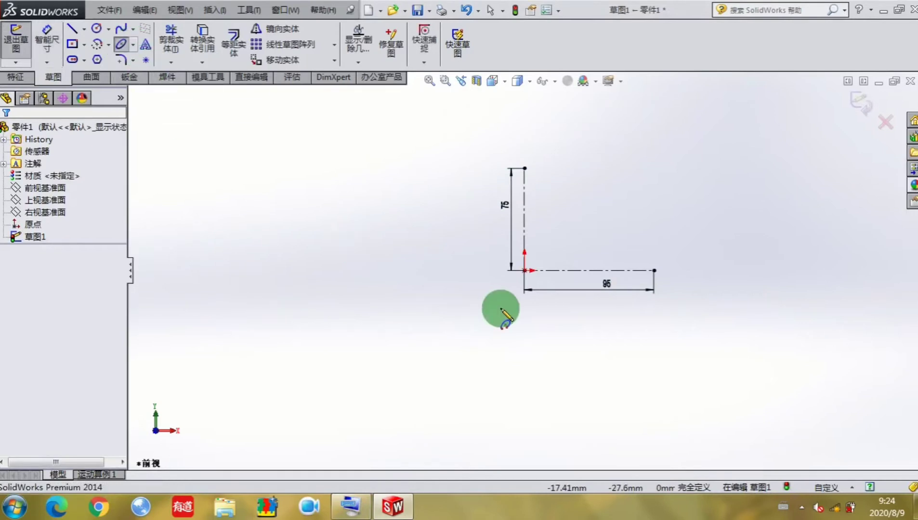
click(525, 270)
click(653, 270)
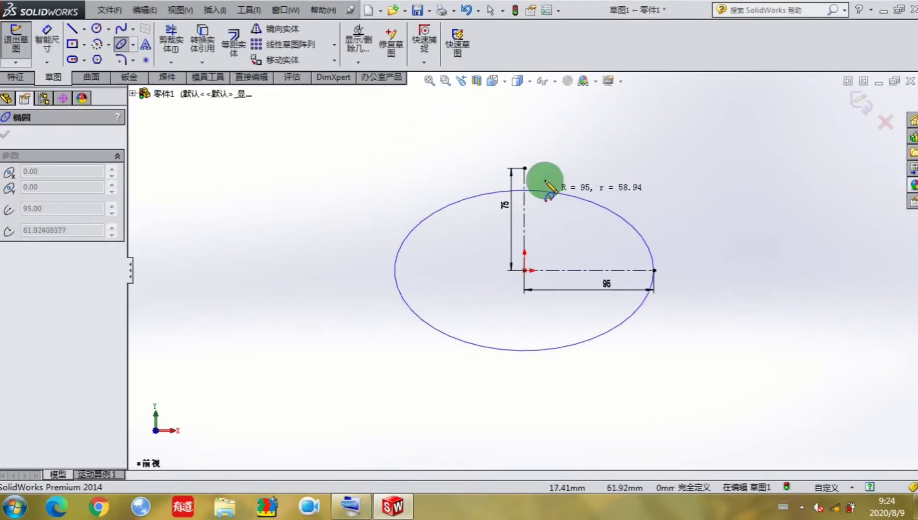
click(524, 168)
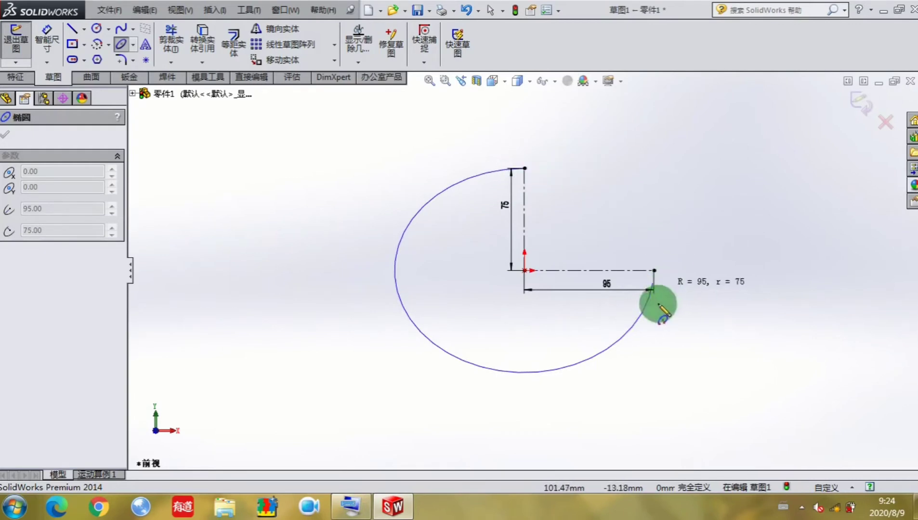
click(653, 270)
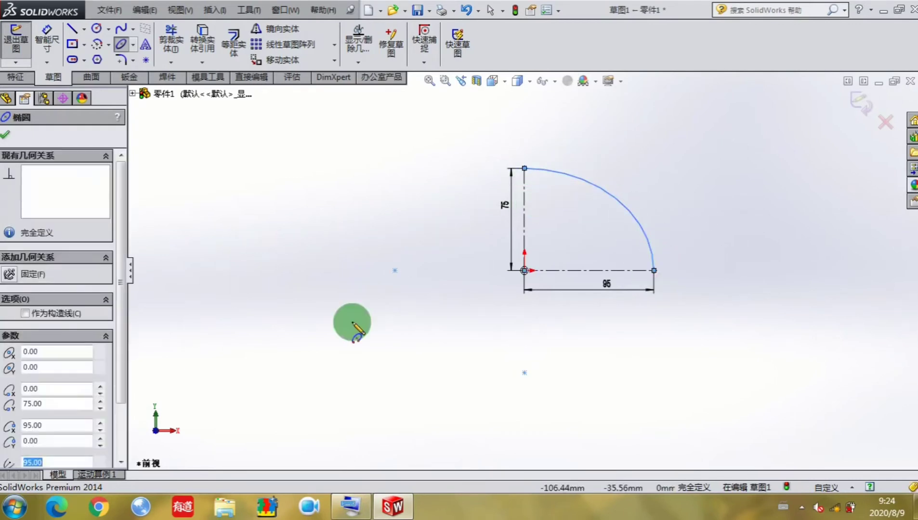
click(13, 136)
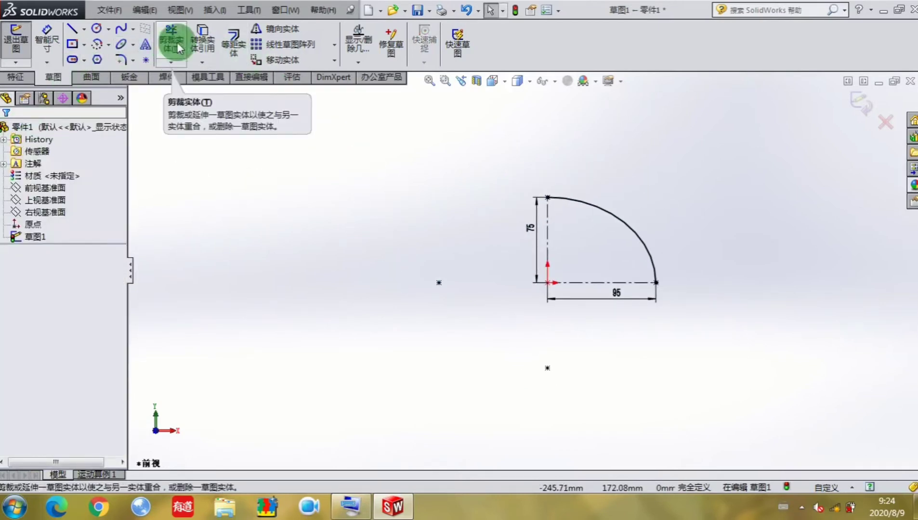
Mirror the elliptical arc and the horizontal centerline about the vertical centerline, keeping the originals
click(308, 28)
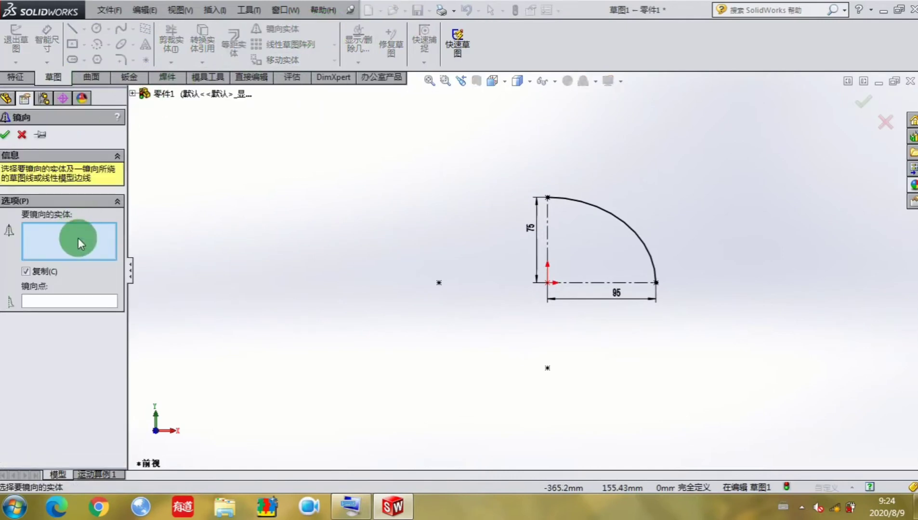
click(613, 214)
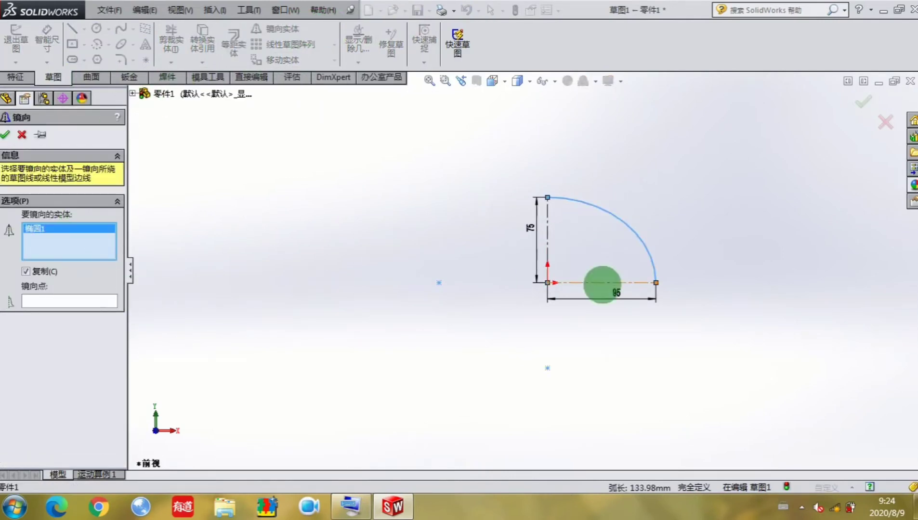
click(602, 288)
click(115, 301)
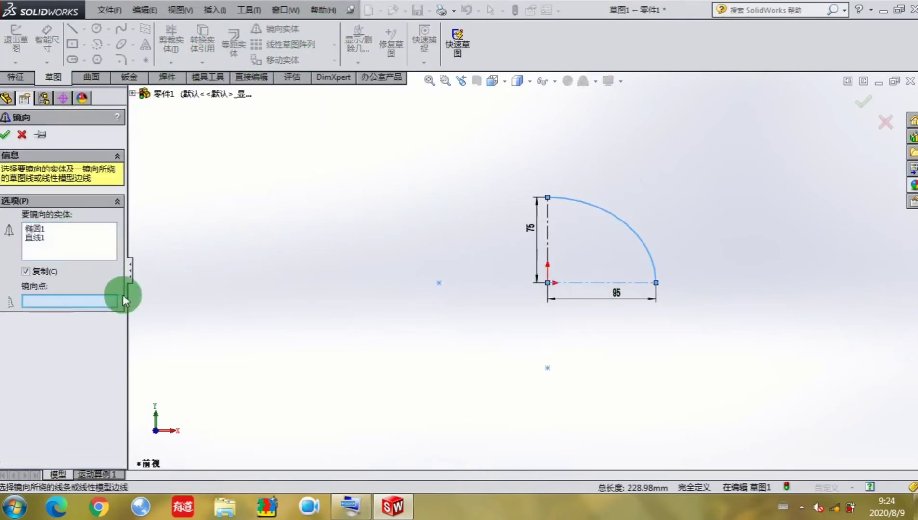
click(547, 240)
click(5, 135)
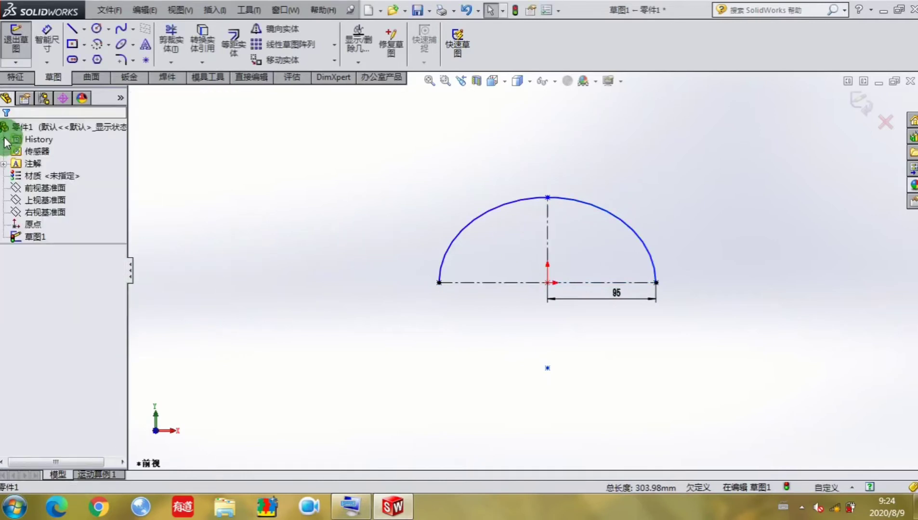
Fully define all entities in the sketch with automatically calculated relations and dimensions, and exit the sketch
click(362, 68)
click(377, 99)
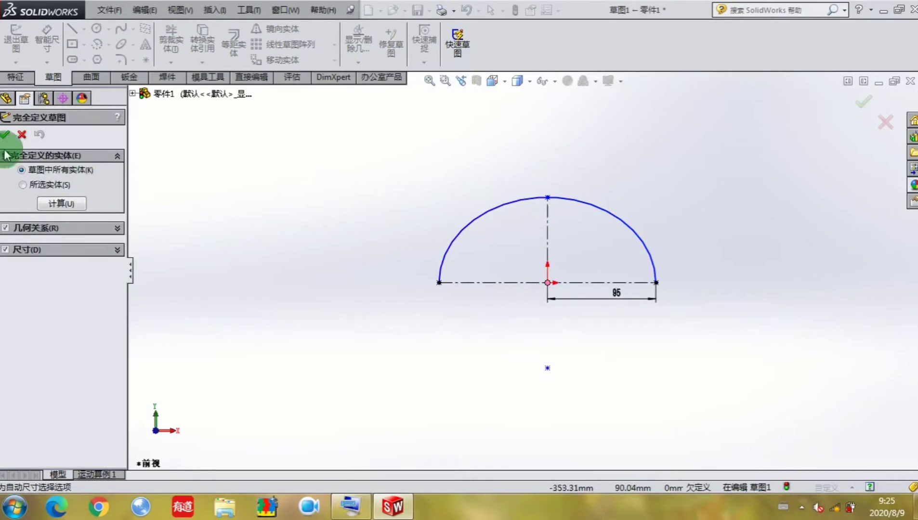
click(61, 204)
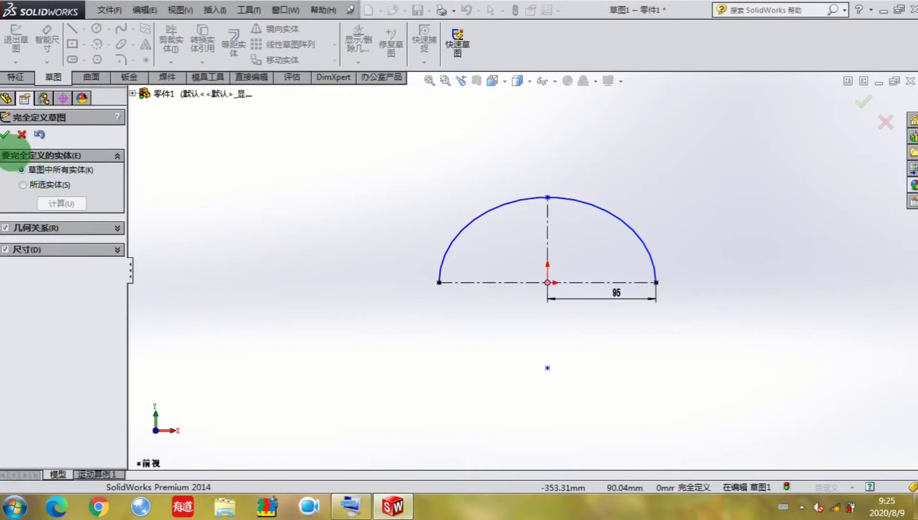
click(5, 137)
scroll(403, 271, down, 2)
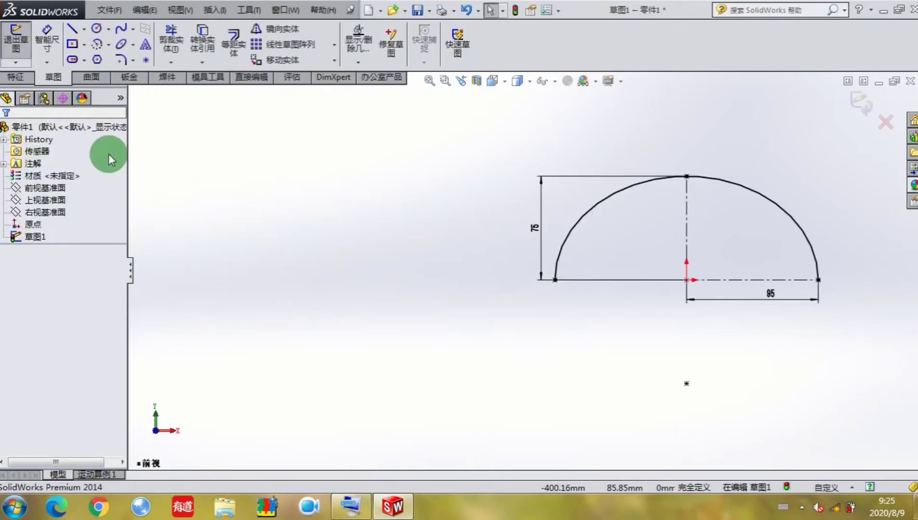
click(16, 41)
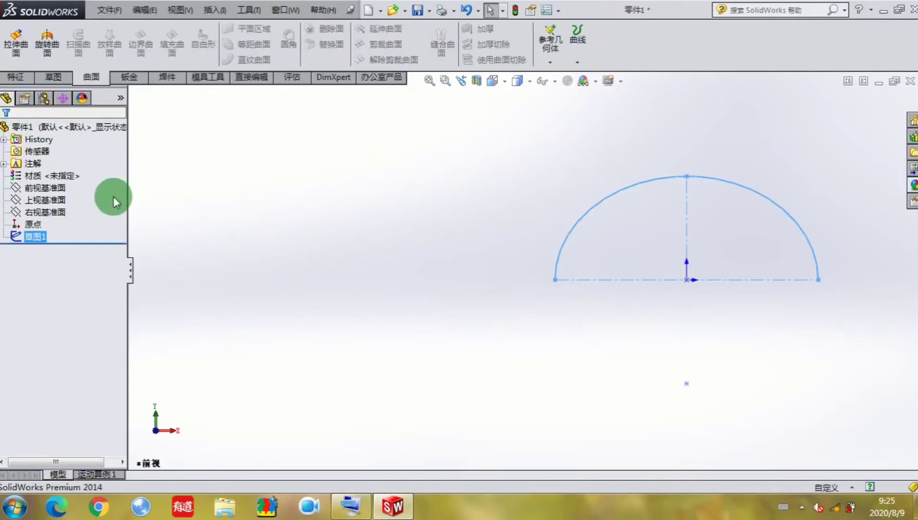
click(155, 208)
Create a revolved surface from the half-ellipse sketch, turning it 360 degrees about the horizontal centerline
click(53, 48)
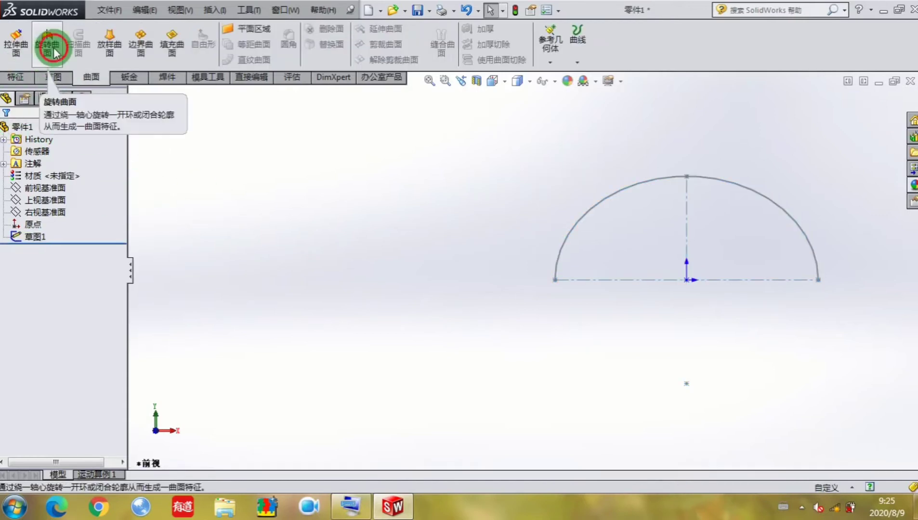
click(5, 135)
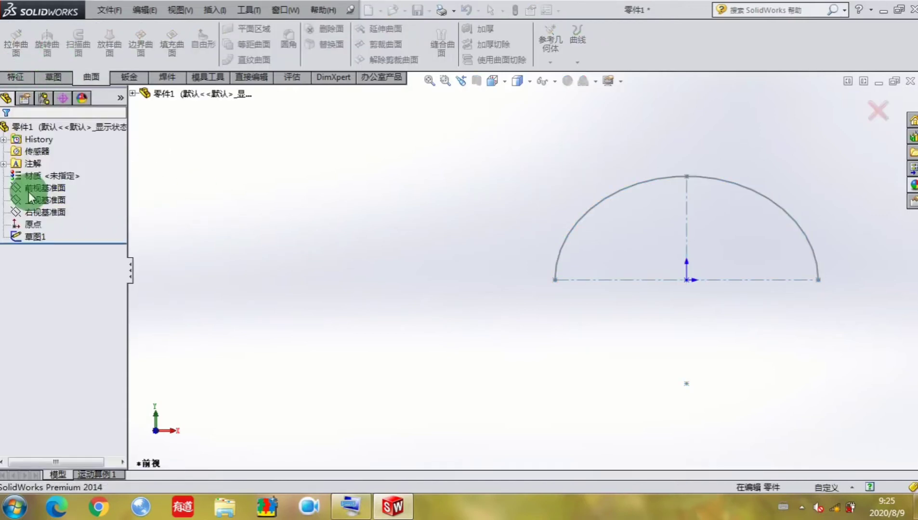
click(42, 236)
click(51, 43)
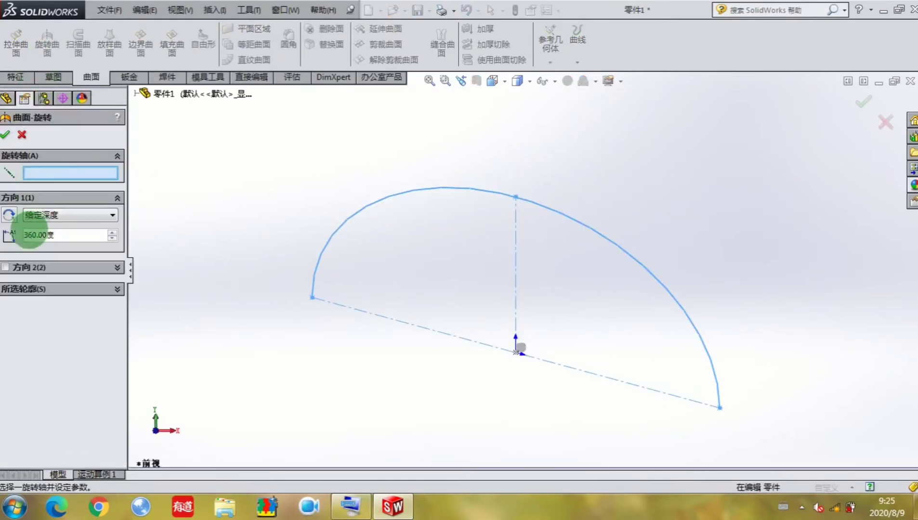
click(482, 347)
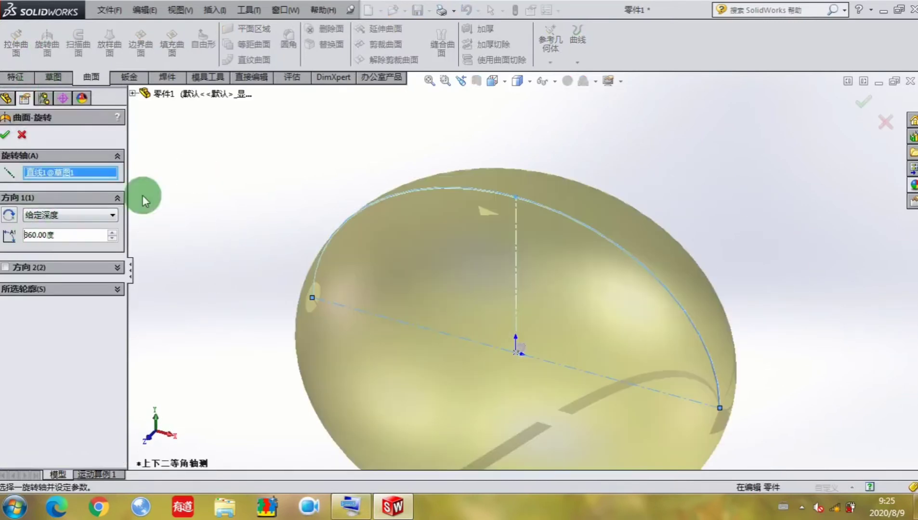
click(5, 137)
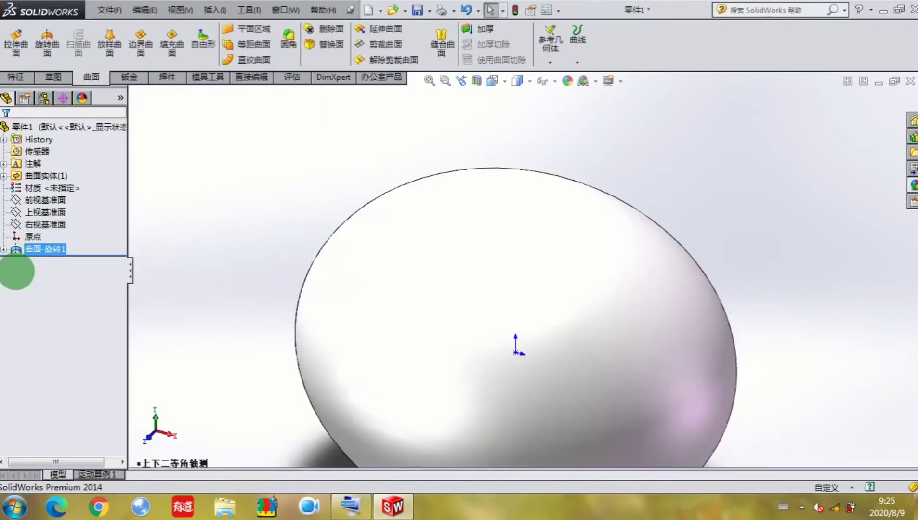
Apply the glossy blue glass appearance (玻璃 > 光泽 > 蓝玻璃) to the revolved ellipsoid surface
click(913, 183)
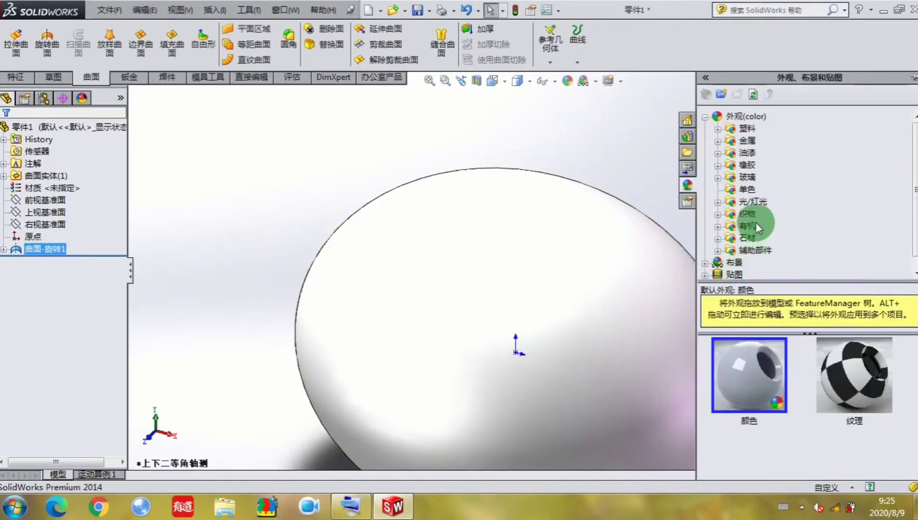
click(718, 178)
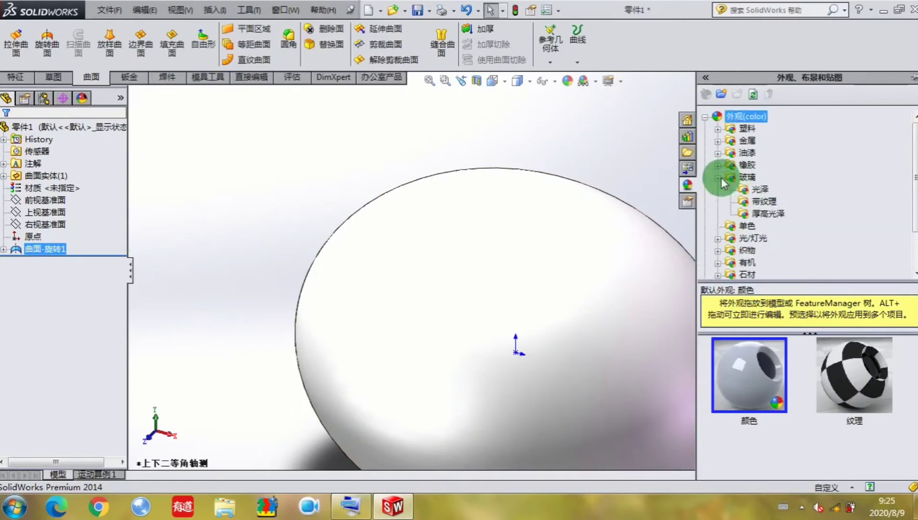
click(749, 189)
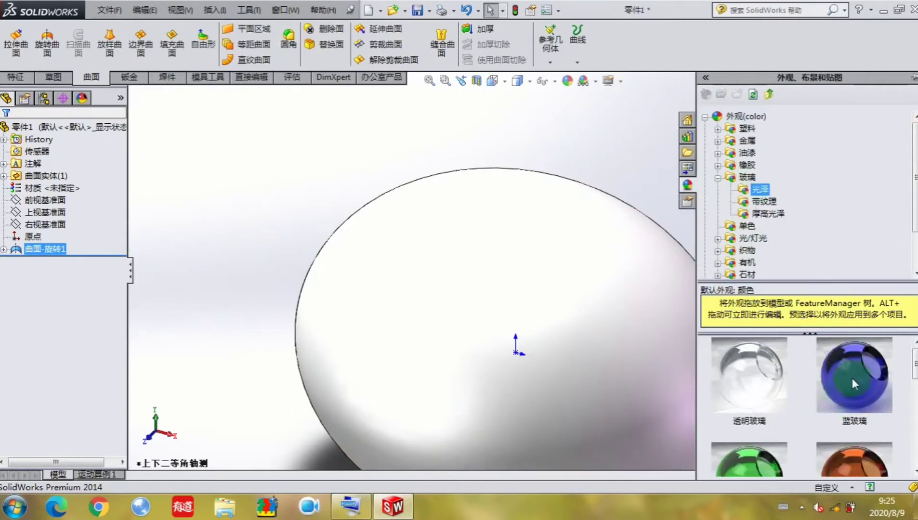
drag(852, 378, 516, 323)
drag(651, 416, 581, 353)
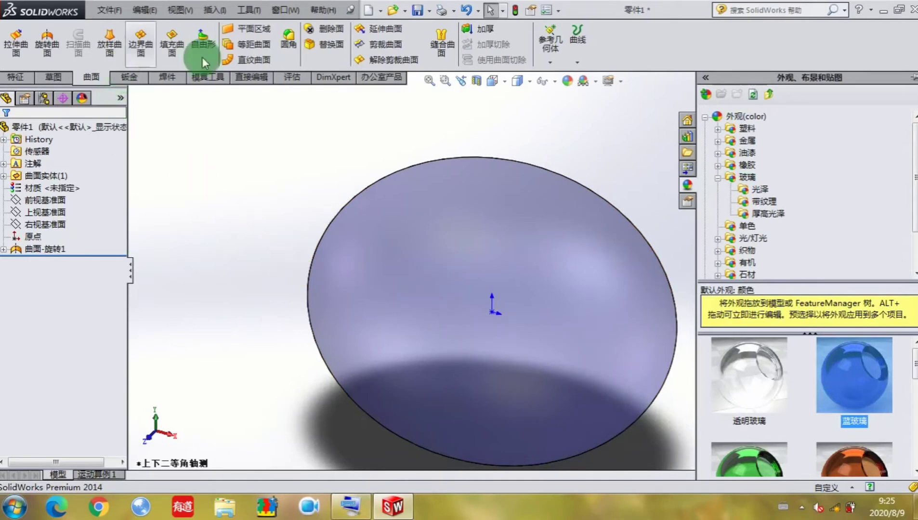
Save the part as 零件10.SLDPRT in the 0011 folder
click(417, 10)
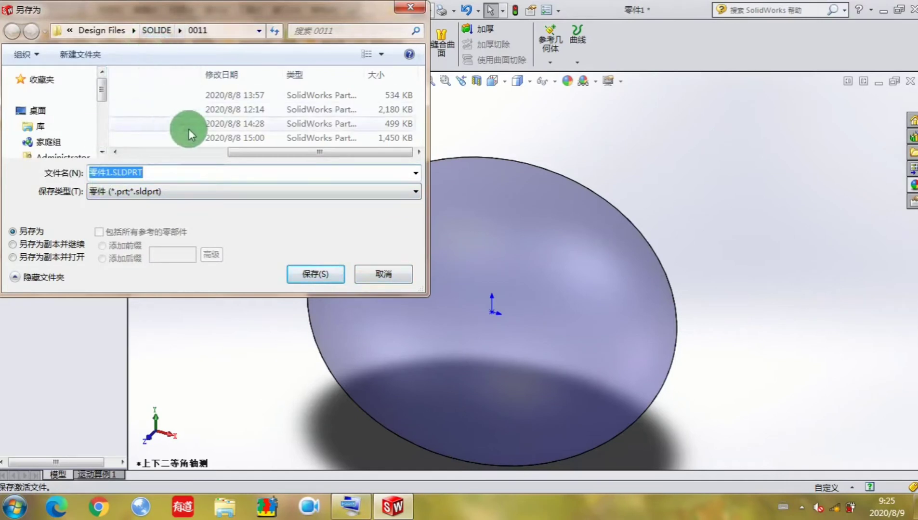
drag(250, 152, 130, 148)
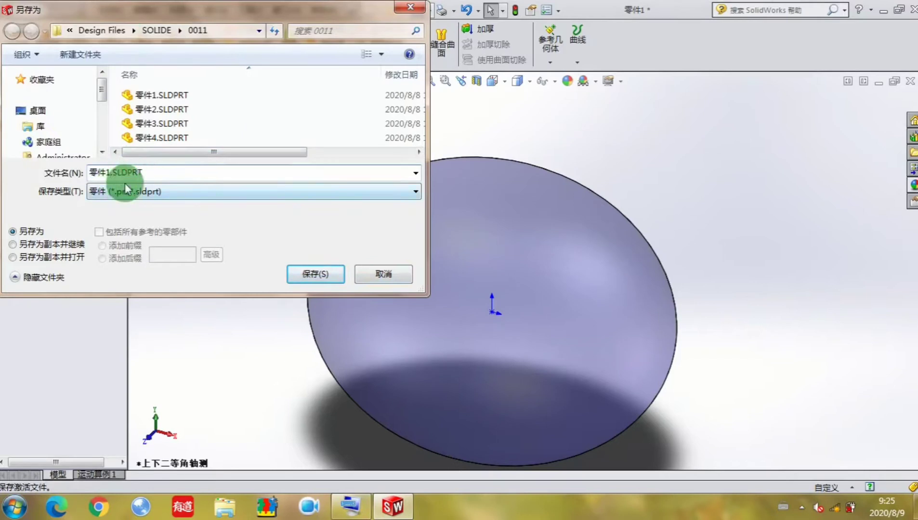
click(295, 277)
View the front plane (前视基准面) head-on and start a new sketch on it
scroll(635, 365, up, 3)
scroll(548, 342, down, 4)
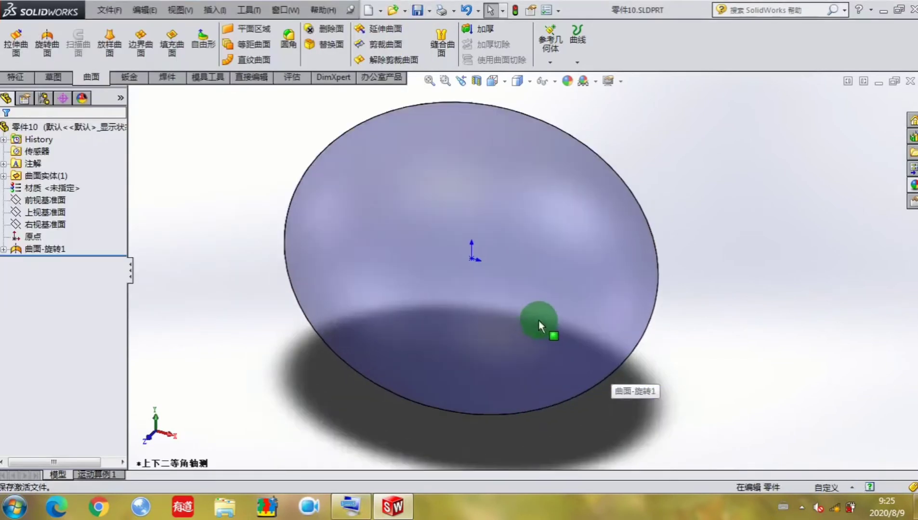
scroll(527, 294, up, 3)
click(54, 226)
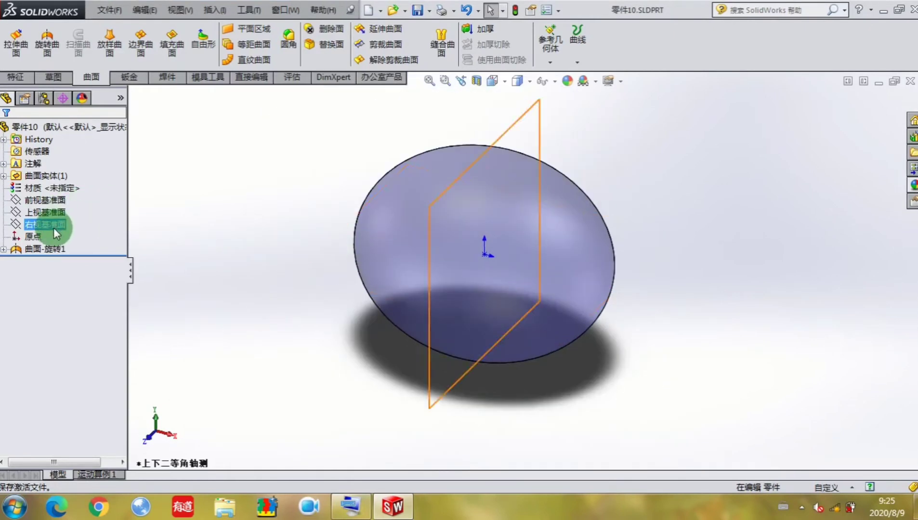
click(53, 215)
click(51, 198)
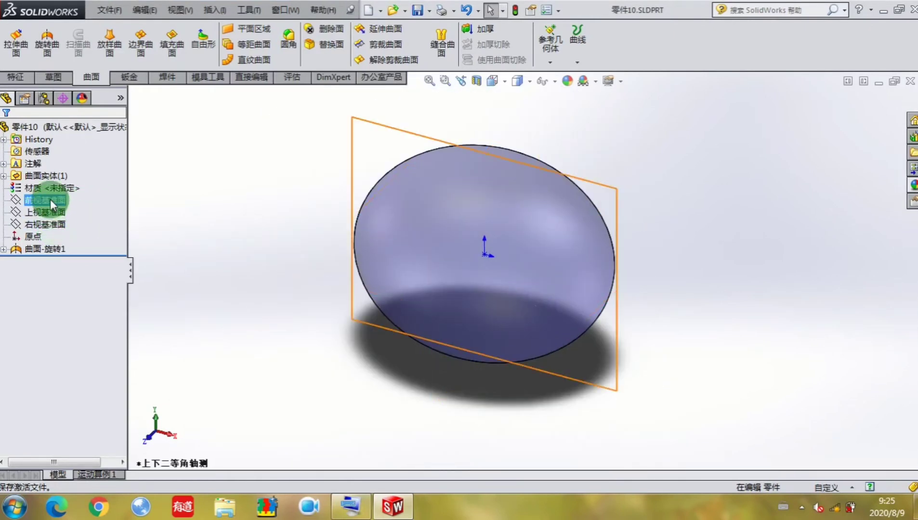
click(106, 182)
right_click(54, 198)
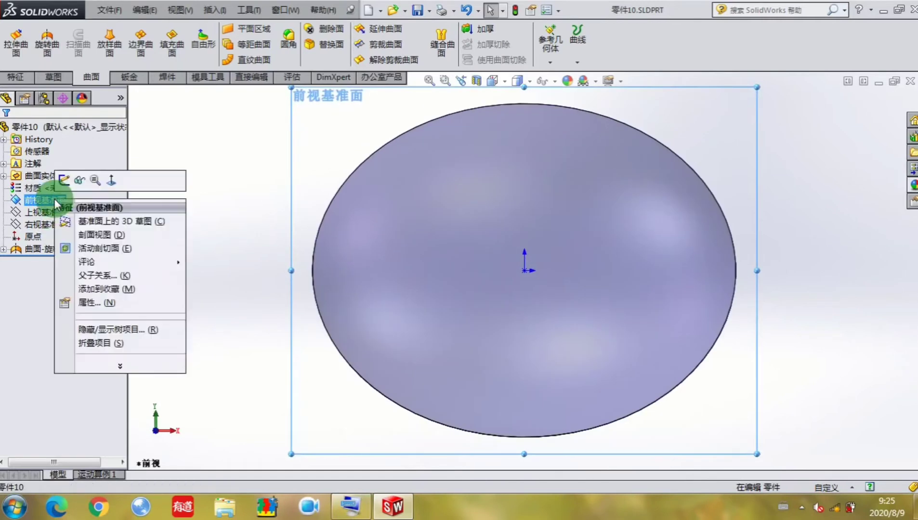
click(64, 181)
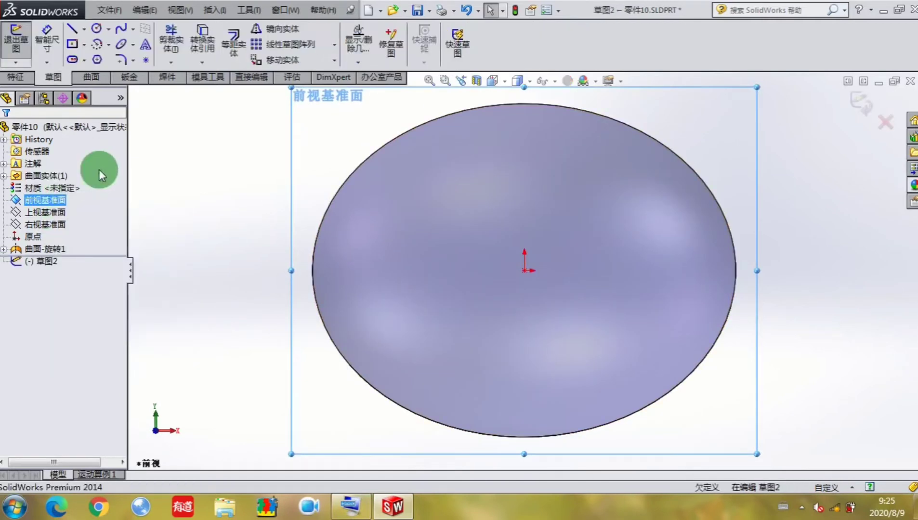
Draw a three-point spline sloping down from about X -98, Y -15 mm across the ellipsoid's lower part to beyond its lower edge
click(118, 30)
click(630, 400)
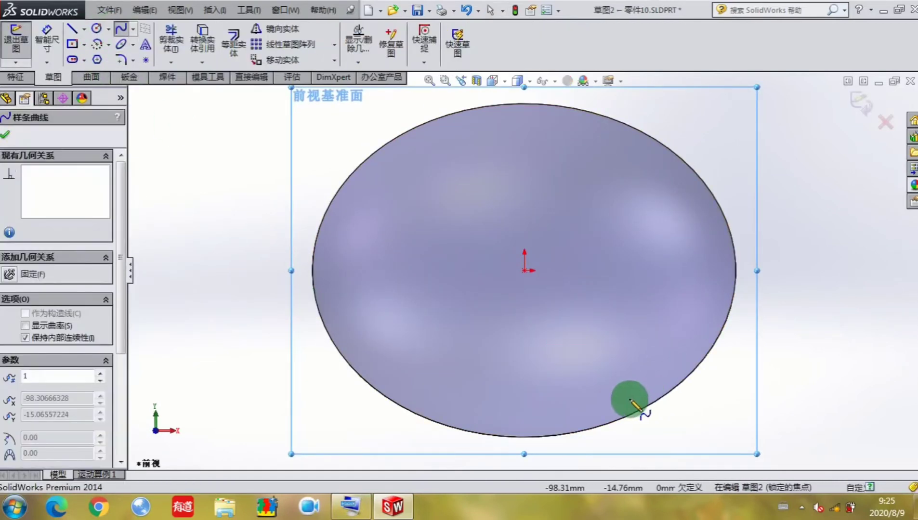
click(522, 418)
scroll(590, 434, up, 3)
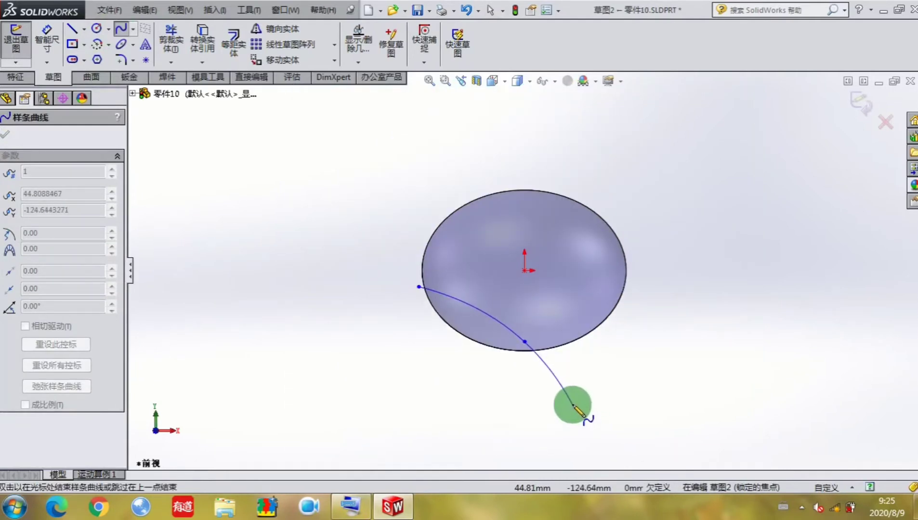
double_click(598, 375)
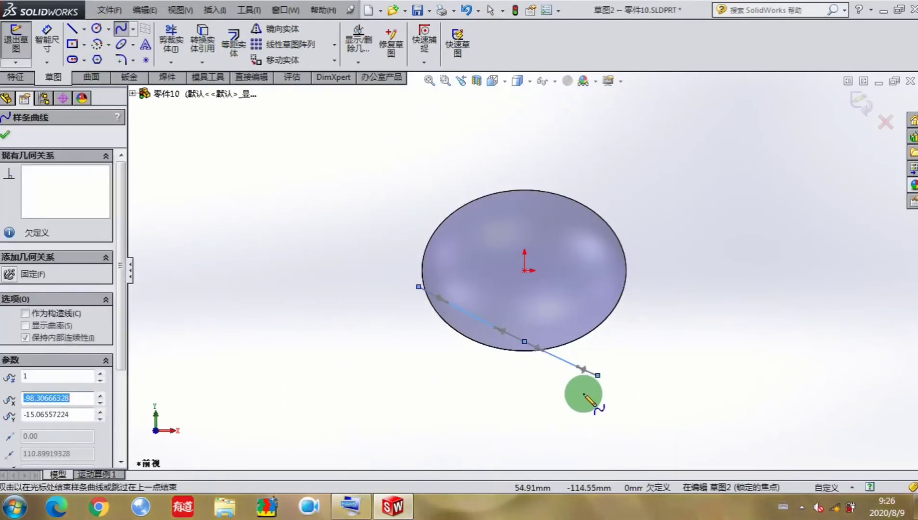
scroll(575, 385, down, 2)
scroll(597, 366, down, 2)
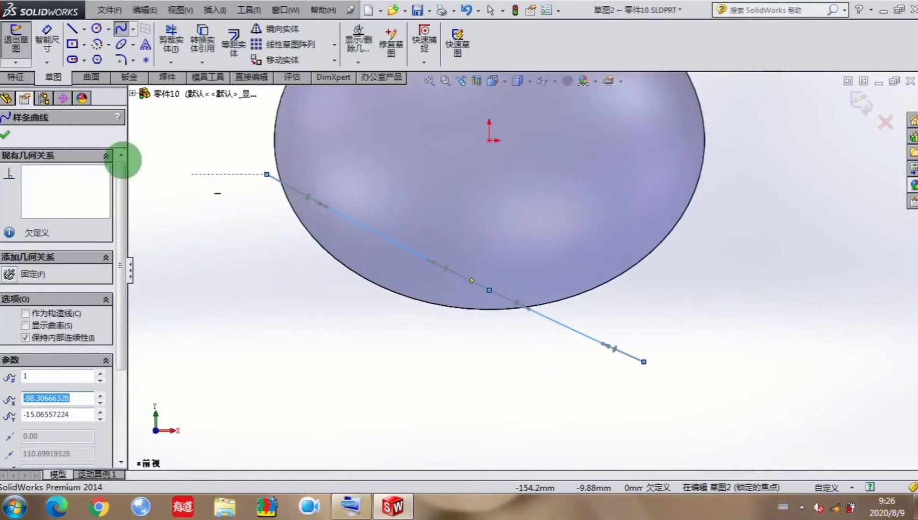
click(5, 138)
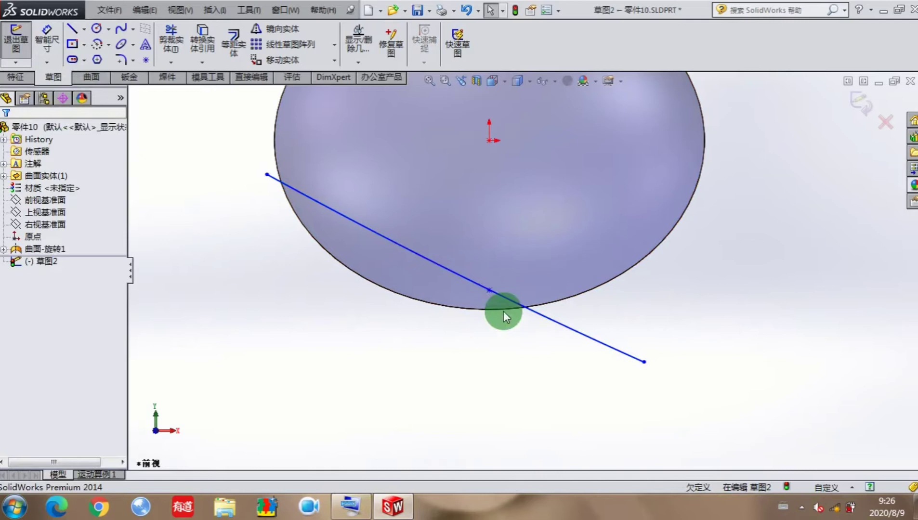
Delete the spline's middle point and move its lower endpoint inside the ellipsoid, close to the vertical axis below the origin
click(488, 292)
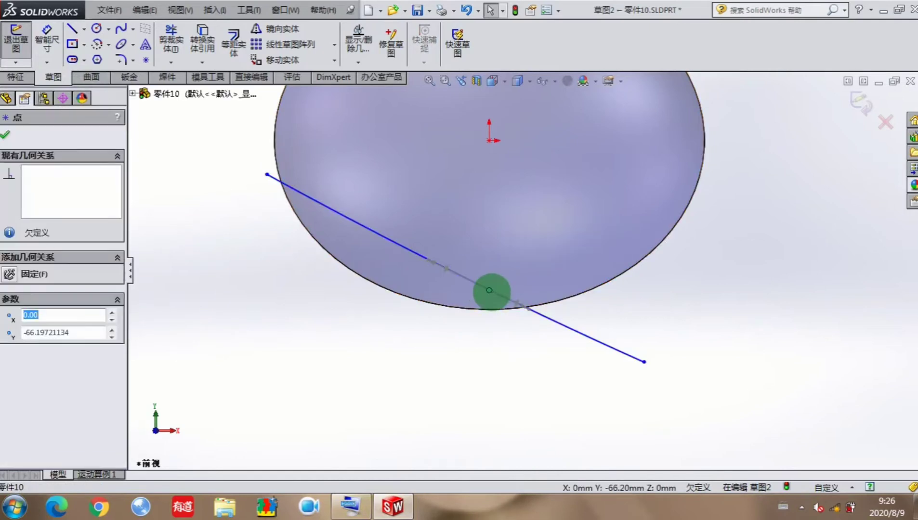
click(572, 305)
click(643, 362)
drag(259, 223, 494, 293)
click(473, 245)
click(85, 81)
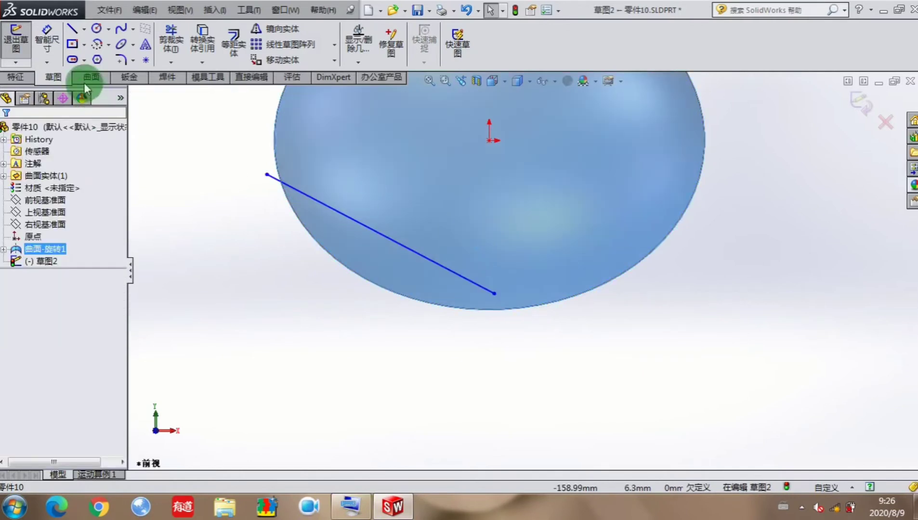
Draw a vertical centerline about 141 mm long straight down from the origin
click(85, 29)
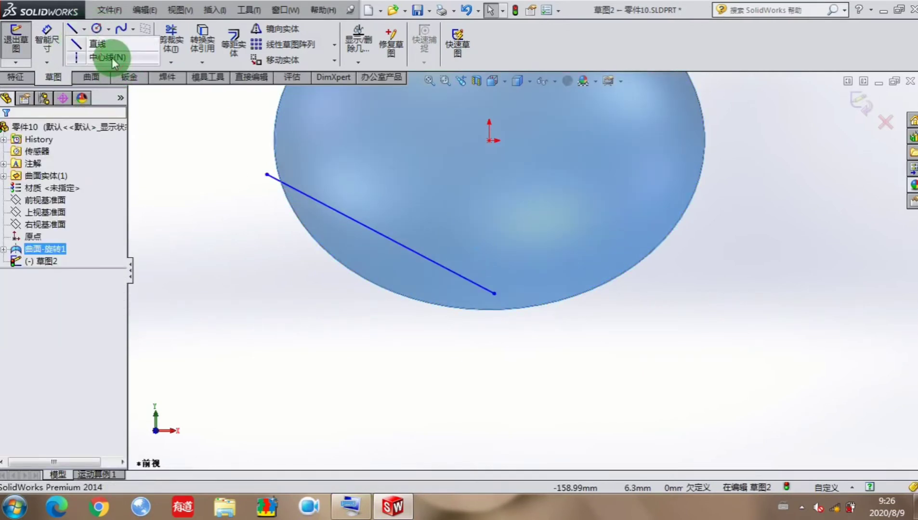
click(112, 57)
scroll(459, 209, up, 2)
click(500, 180)
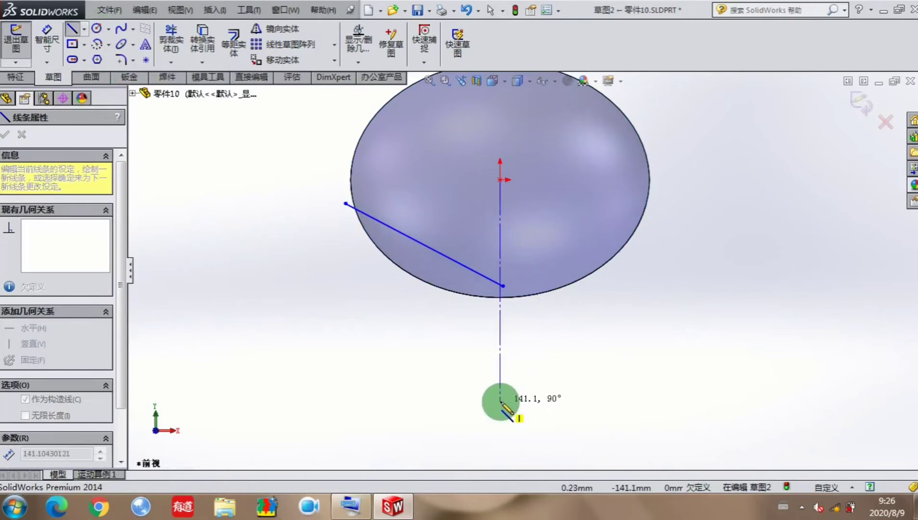
click(501, 402)
key(Escape)
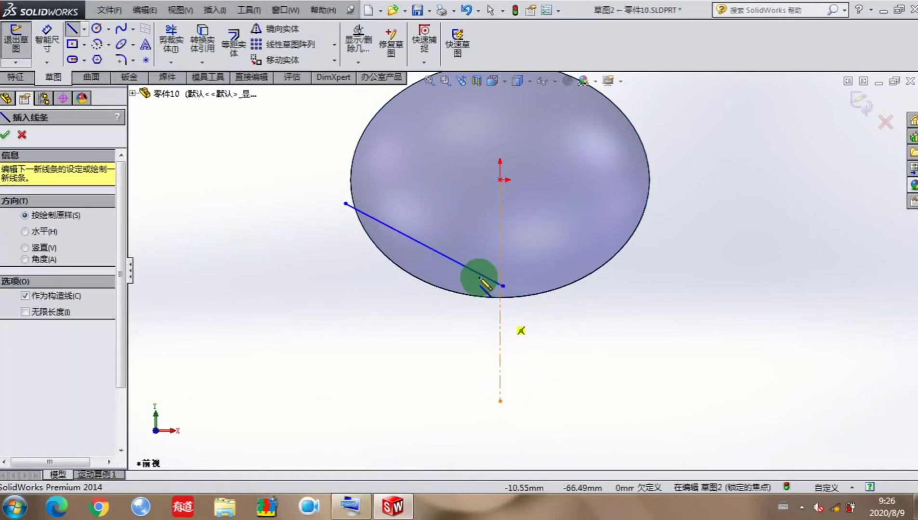
Draw a horizontal centerline from the origin leftwards, extending beyond the ellipsoid's outline
scroll(480, 277, down, 2)
scroll(476, 148, up, 1)
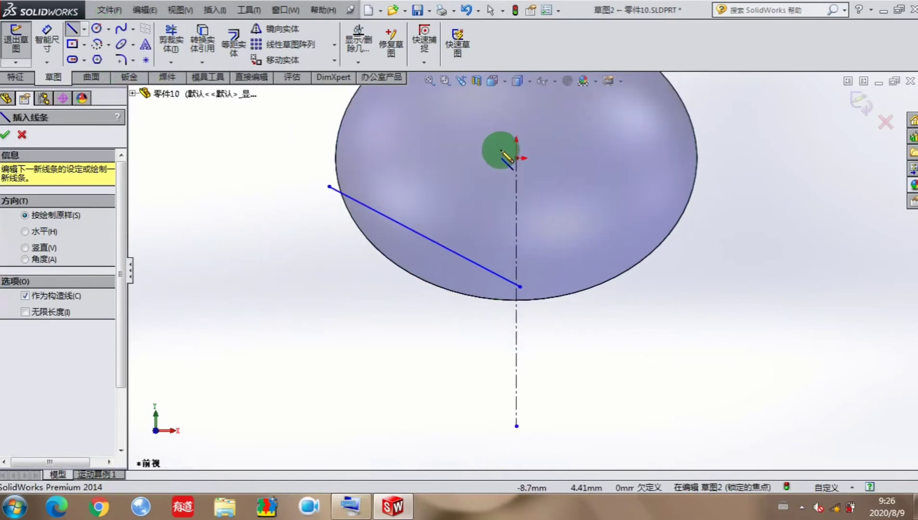
click(516, 158)
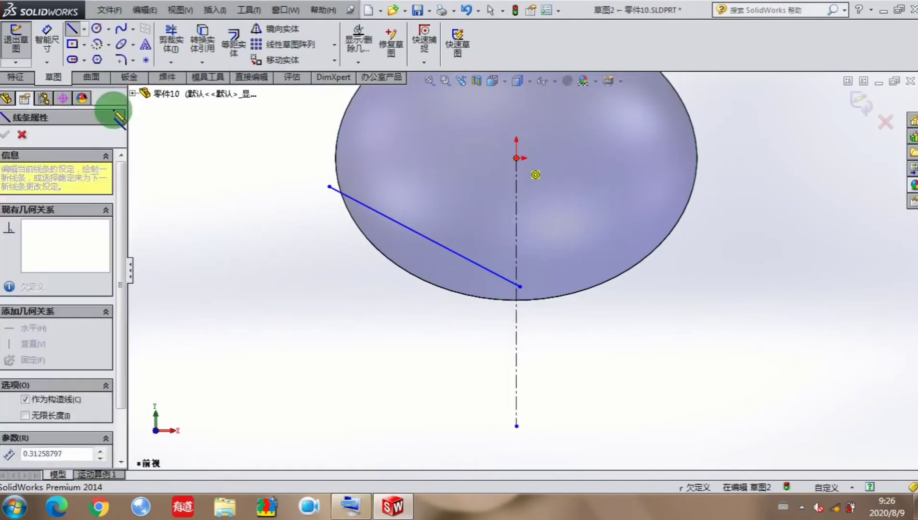
click(221, 158)
key(Escape)
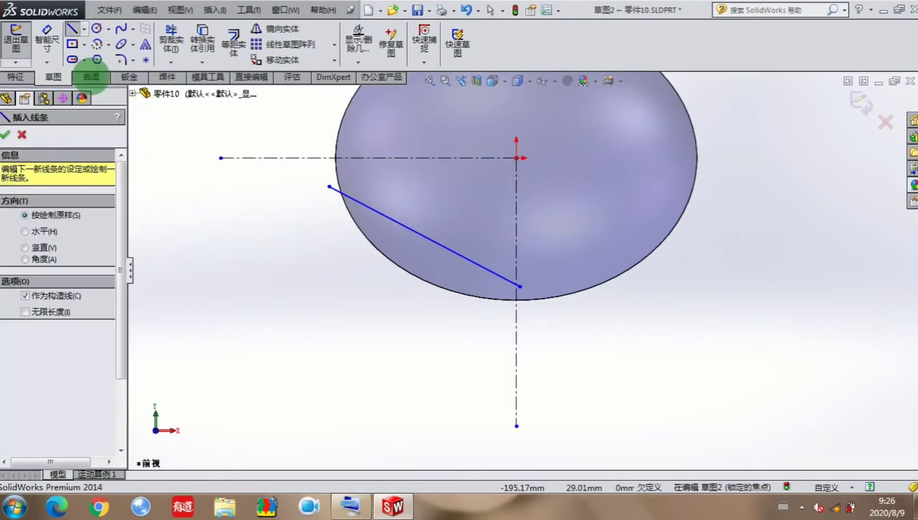
Dimension the spline's upper-left endpoint 32 mm below the horizontal centerline
click(48, 43)
scroll(330, 185, down, 2)
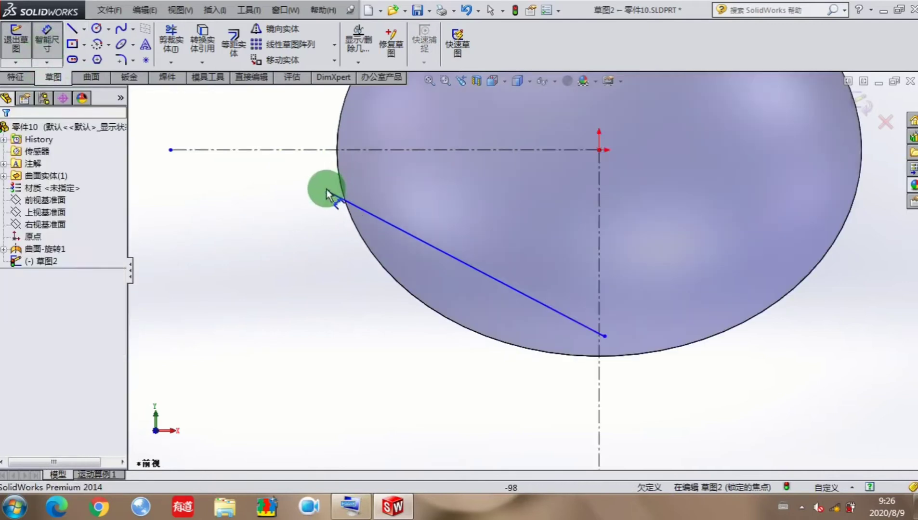
click(328, 192)
click(320, 148)
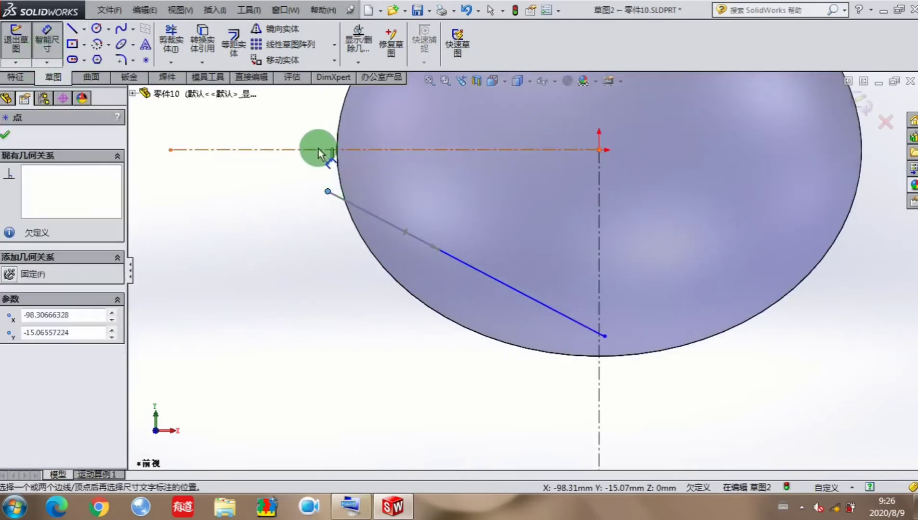
click(269, 189)
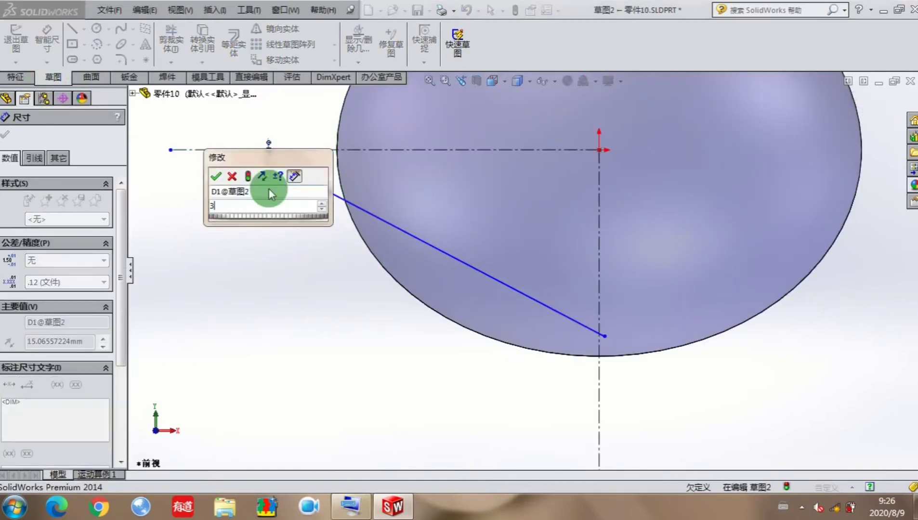
text(32)
click(215, 182)
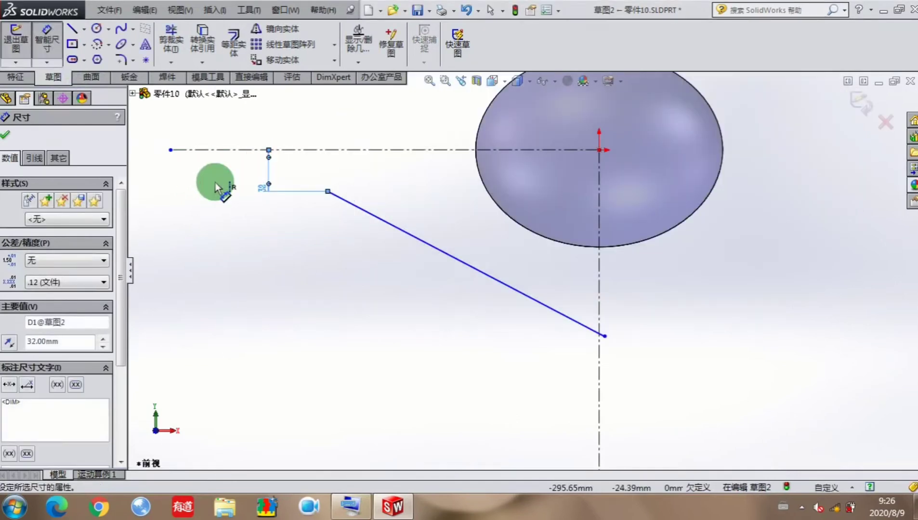
Dimension the spline's lower-right endpoint 67 mm below the horizontal centerline
scroll(694, 399, down, 1)
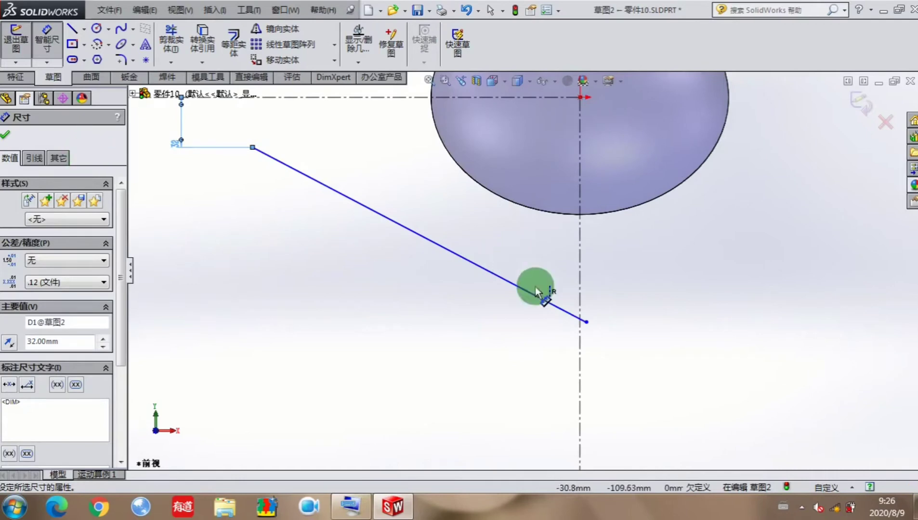
click(587, 323)
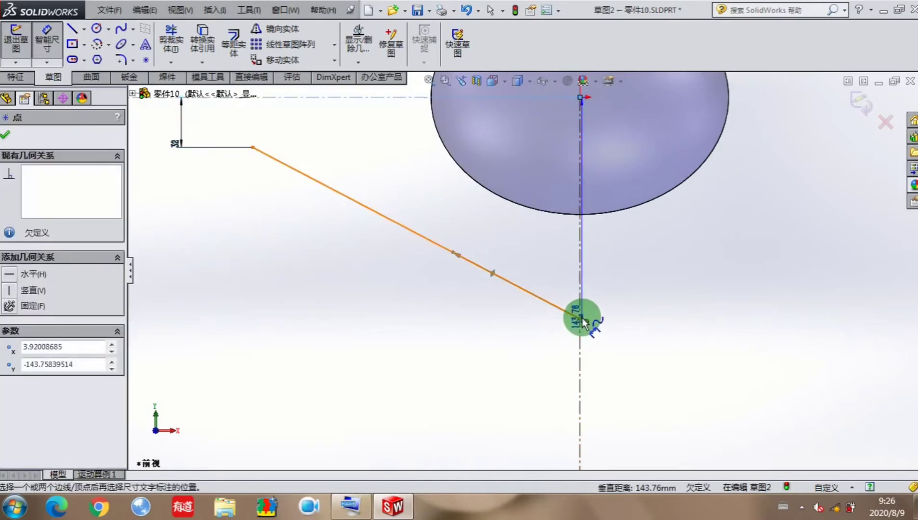
key(z)
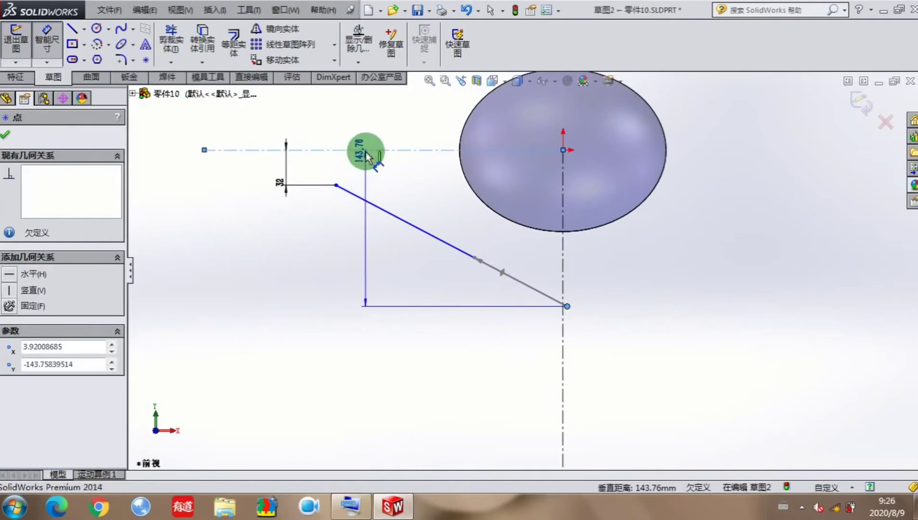
click(366, 150)
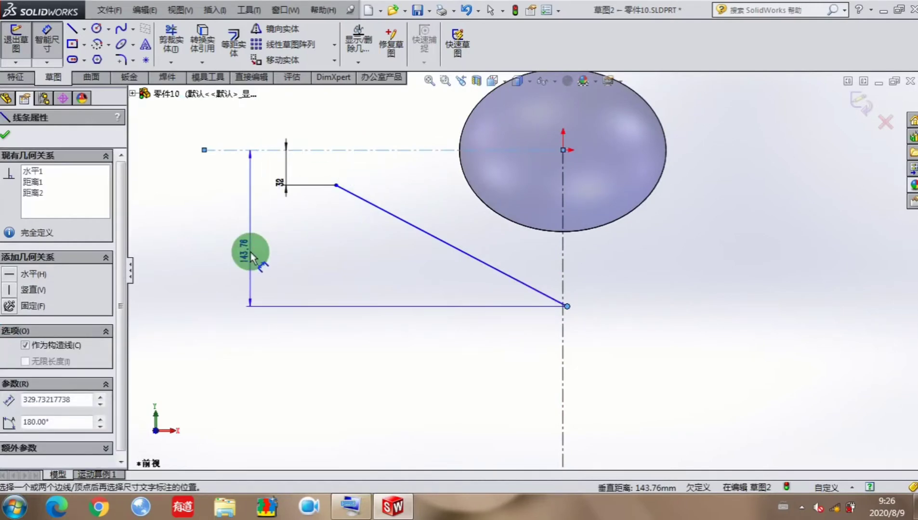
click(251, 255)
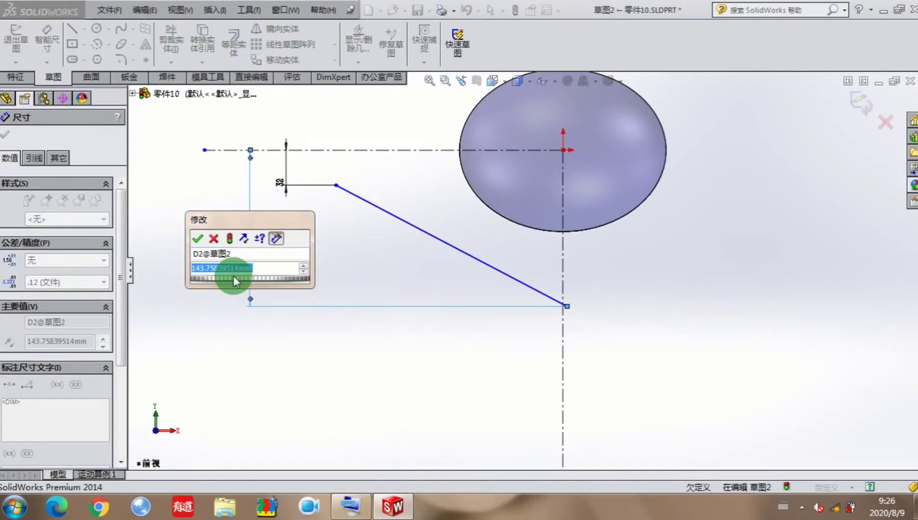
text(67)
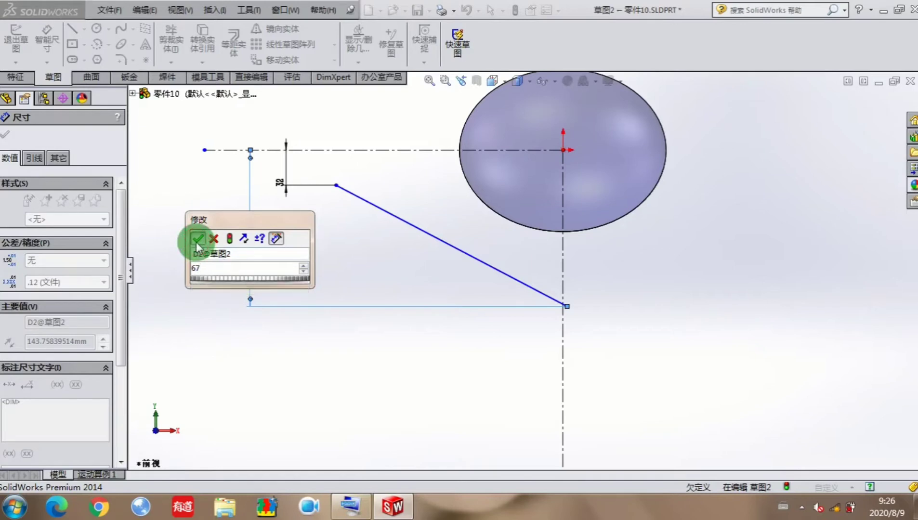
click(197, 239)
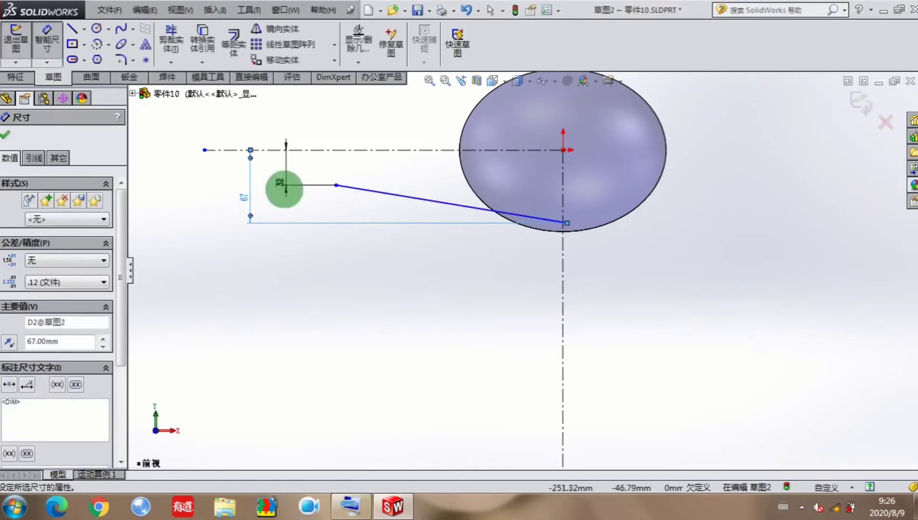
Dimension the spline's upper-left endpoint 101 mm horizontally from the vertical centerline
click(9, 140)
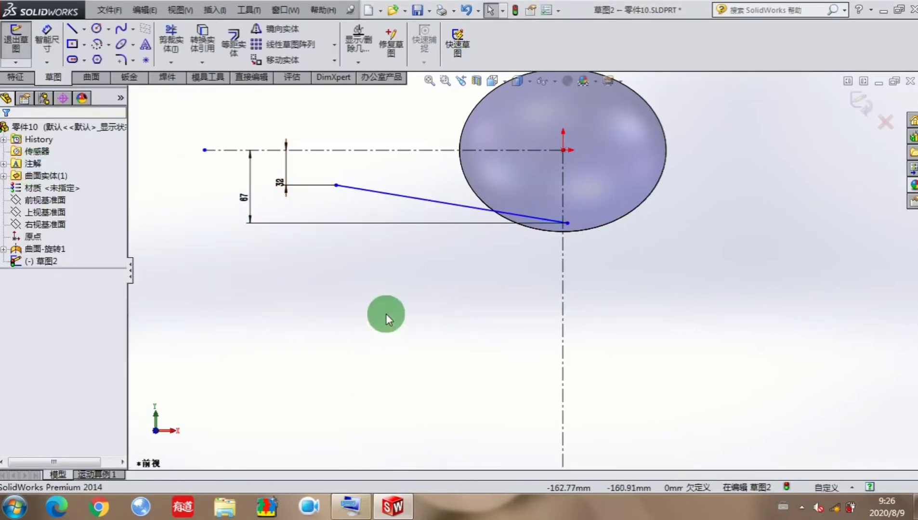
scroll(367, 197, up, 3)
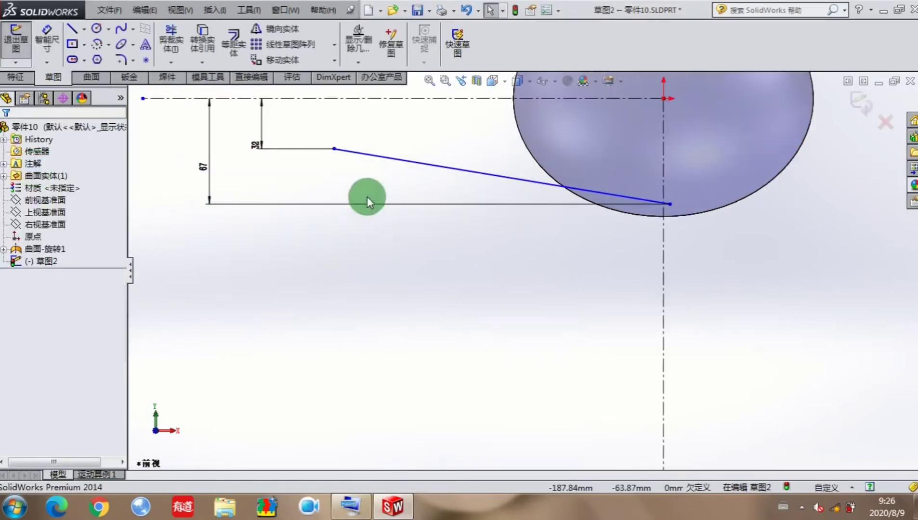
click(54, 40)
click(334, 149)
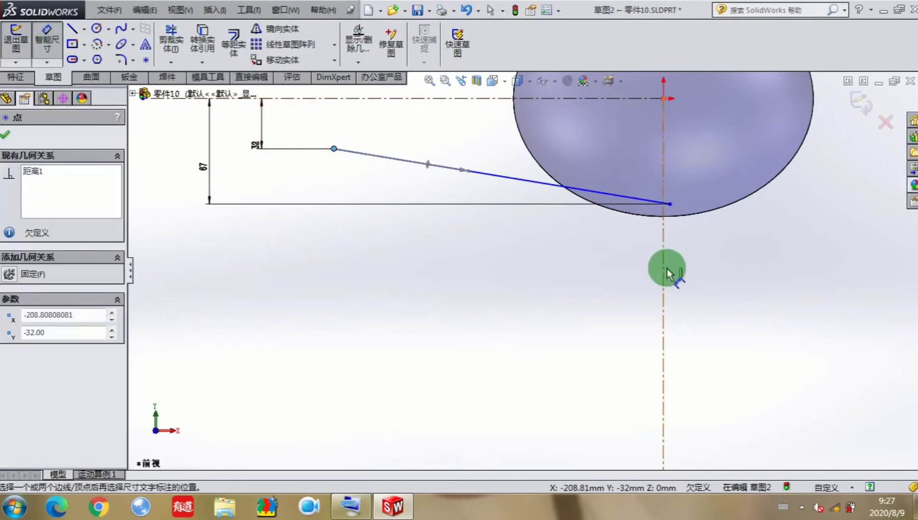
click(665, 273)
click(641, 286)
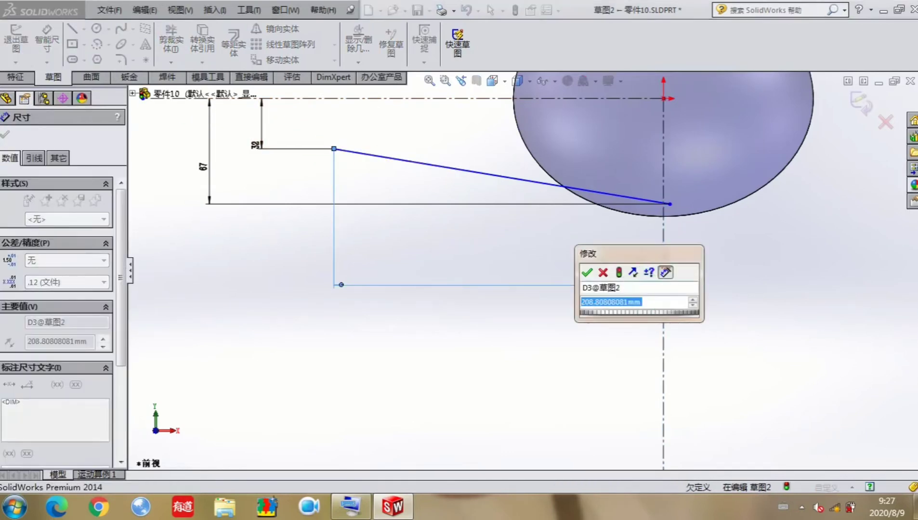
text(101)
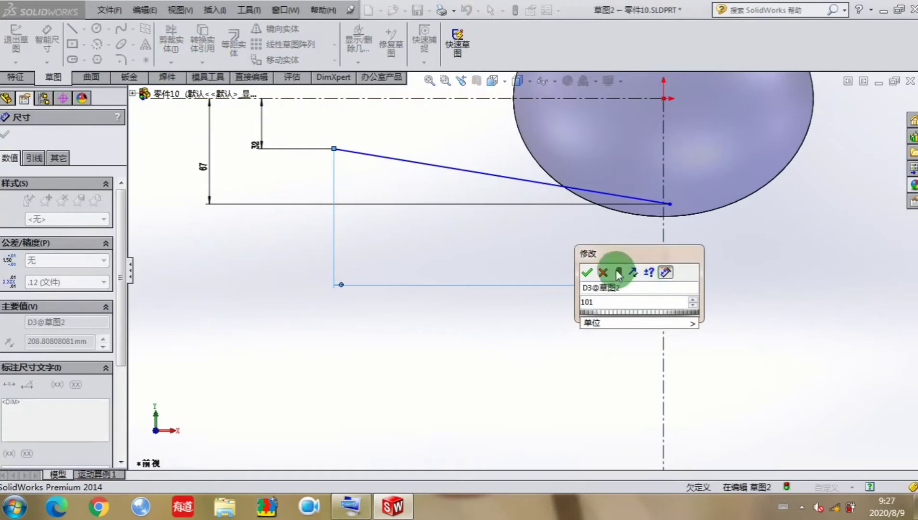
click(586, 272)
scroll(624, 205, down, 2)
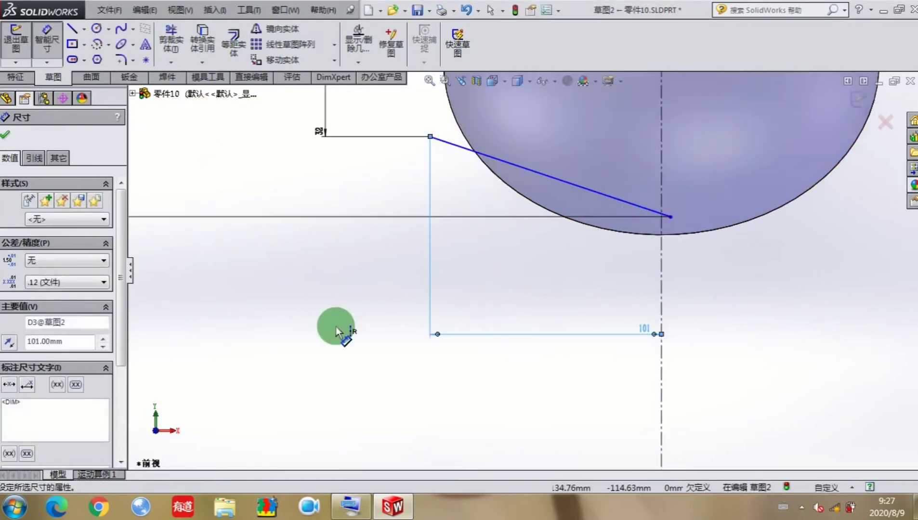
click(208, 200)
key(Escape)
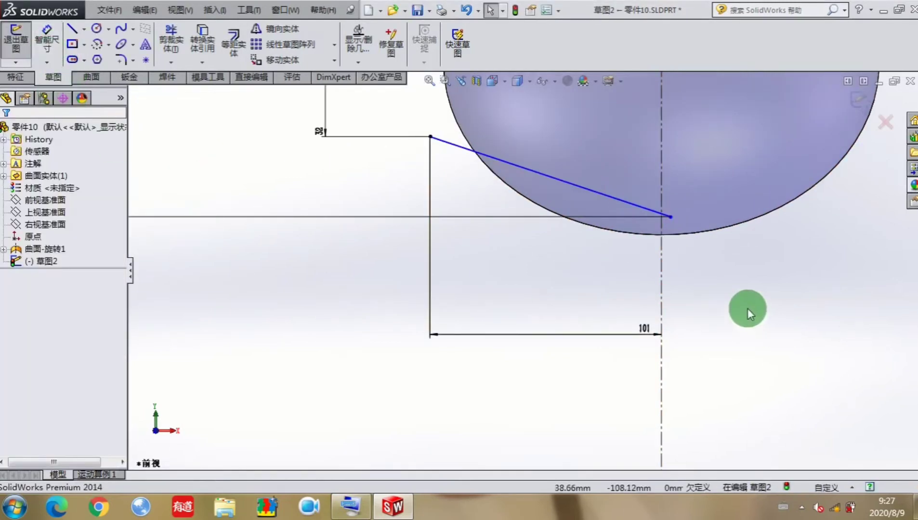
Move the spline's lower-right endpoint onto the vertical centerline so that it is coincident with it
scroll(659, 218, down, 2)
drag(645, 211, 628, 163)
click(674, 291)
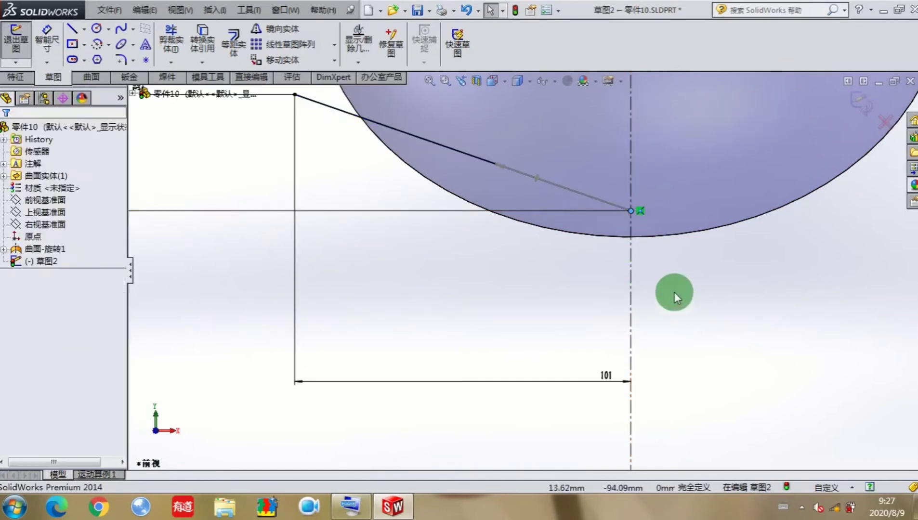
scroll(661, 273, up, 2)
scroll(495, 293, up, 2)
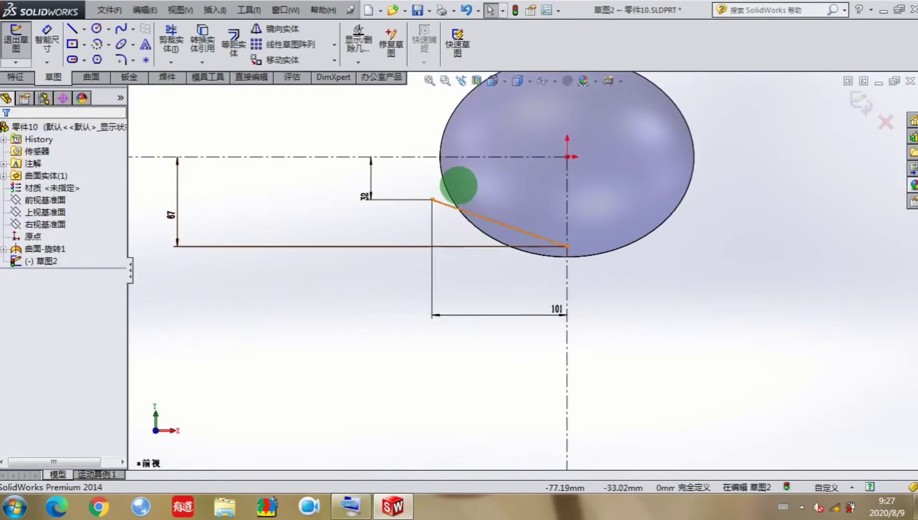
Bend the spline with its upper-left tangent handle and constrain that handle to horizontal
scroll(457, 217, down, 2)
click(480, 233)
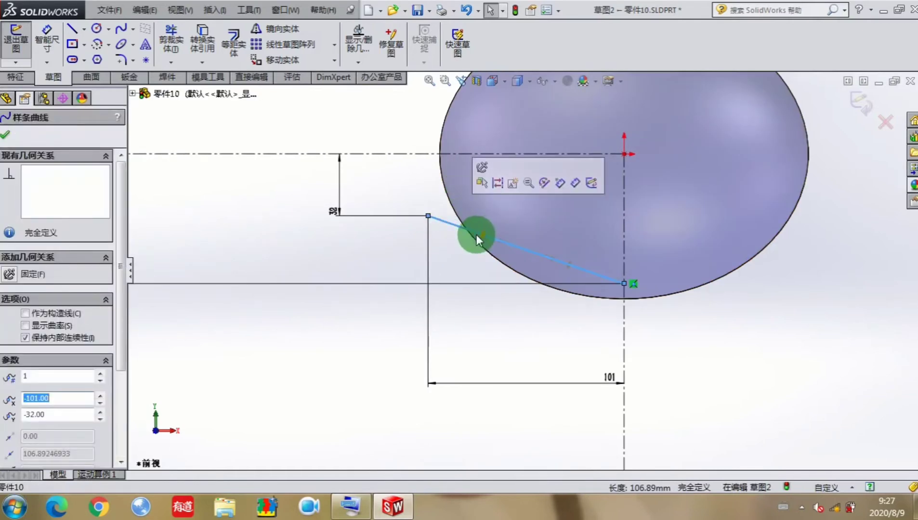
drag(483, 234, 483, 201)
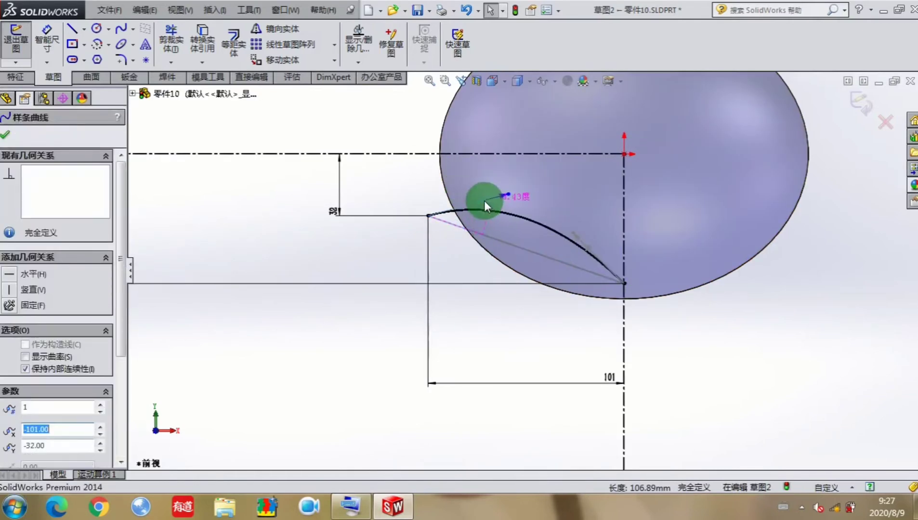
click(10, 275)
click(6, 135)
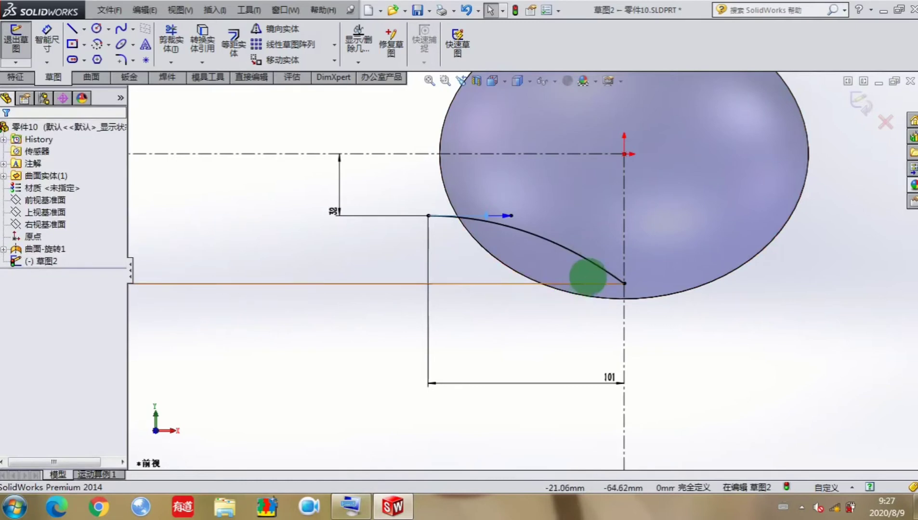
Pull out the tangent handle at the spline's lower-right end and constrain it to horizontal
click(600, 267)
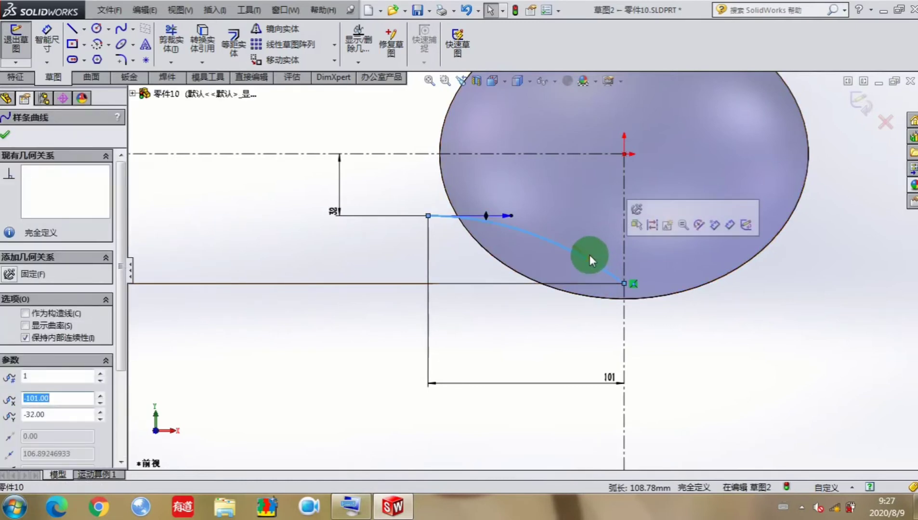
drag(590, 255, 567, 293)
click(22, 273)
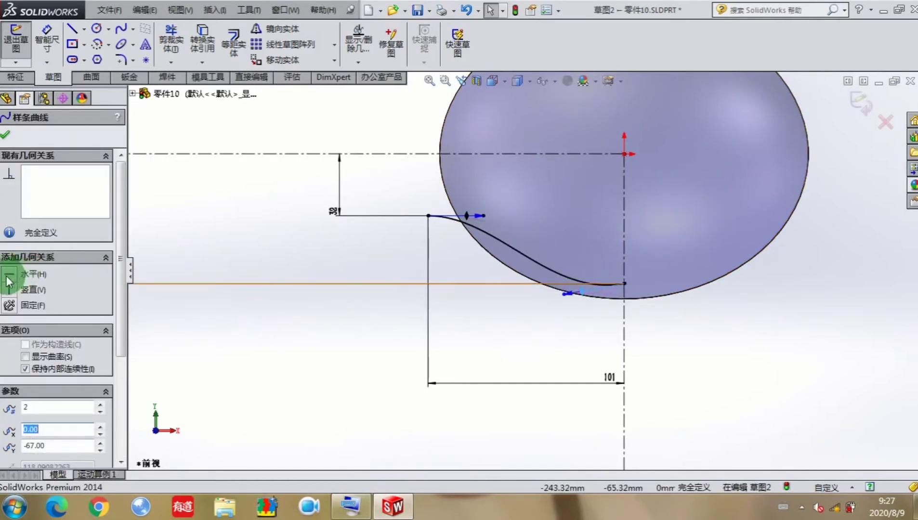
click(15, 169)
click(9, 137)
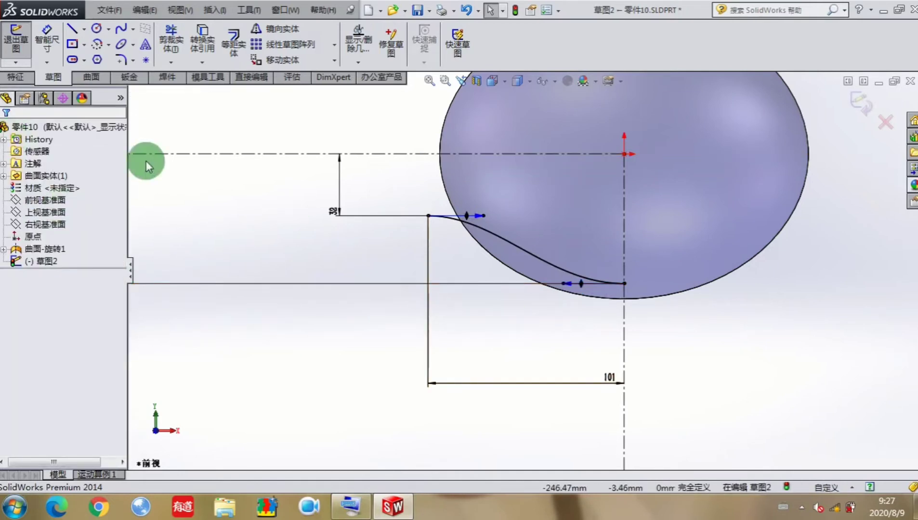
Mirror the spline about the vertical centerline, keeping the original curve
click(283, 27)
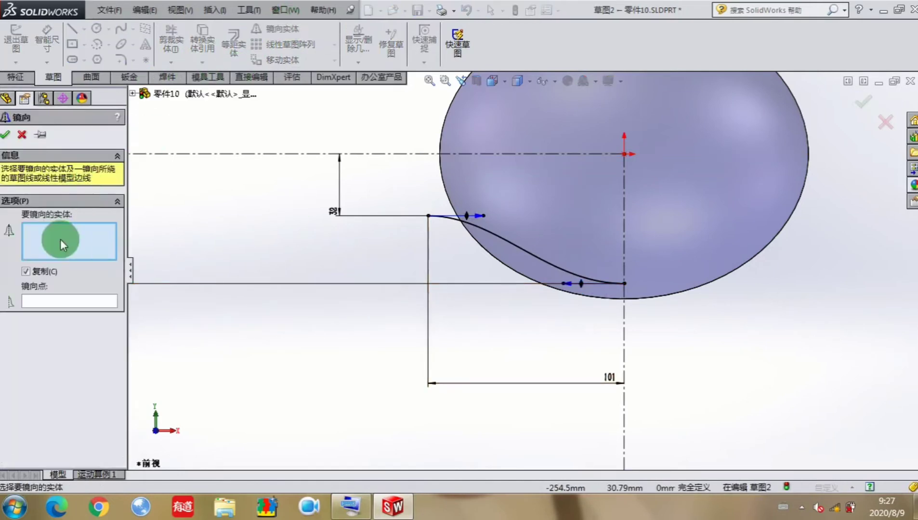
click(496, 239)
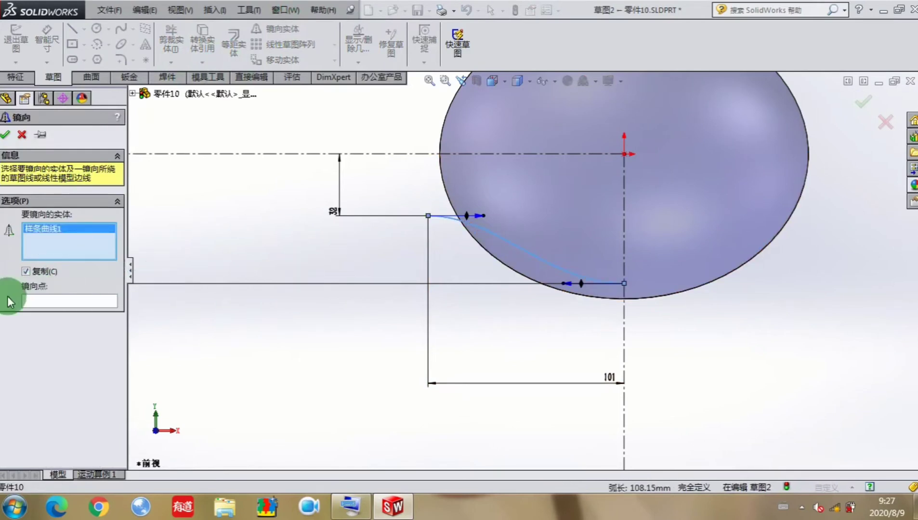
click(43, 302)
click(624, 252)
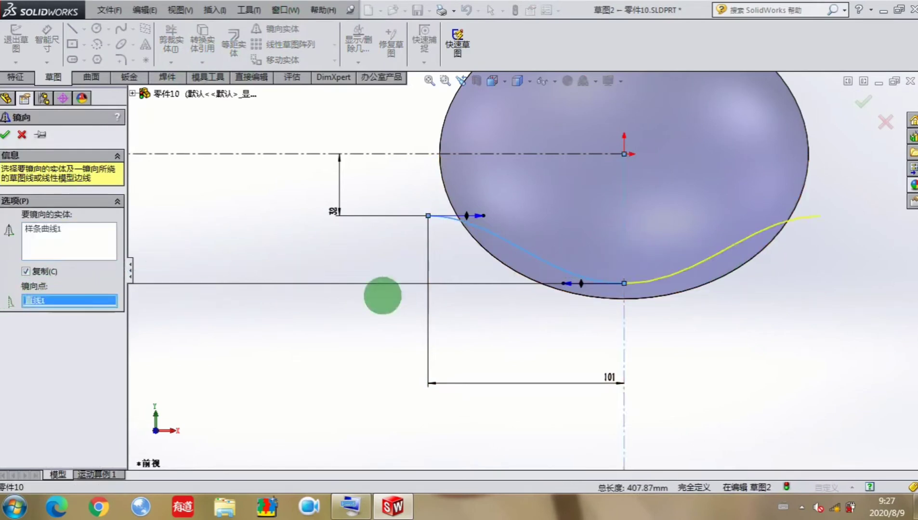
click(4, 134)
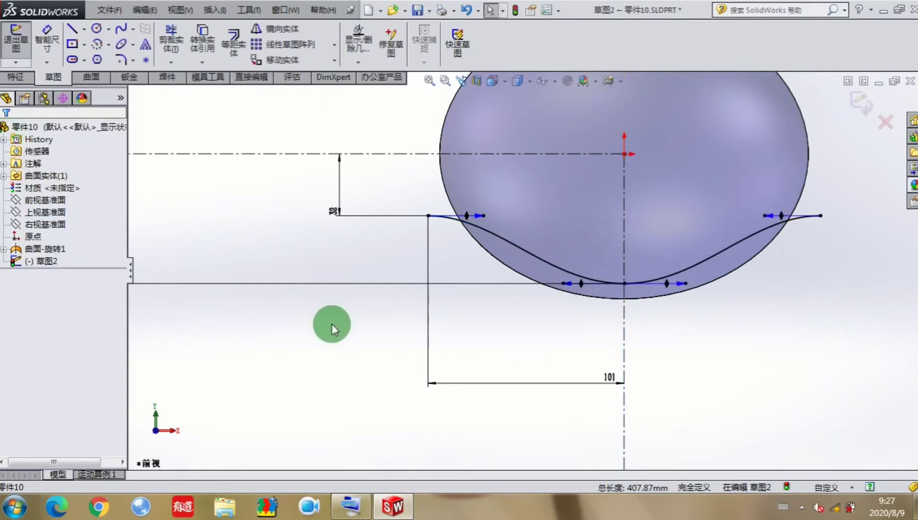
Finish the sketch and project its curve onto the ellipsoid face as a projection split line
mouse_move(674, 306)
middle_down()
mouse_move(670, 327)
mouse_move(741, 352)
mouse_move(763, 390)
mouse_move(833, 390)
mouse_move(670, 328)
mouse_move(563, 302)
middle_up()
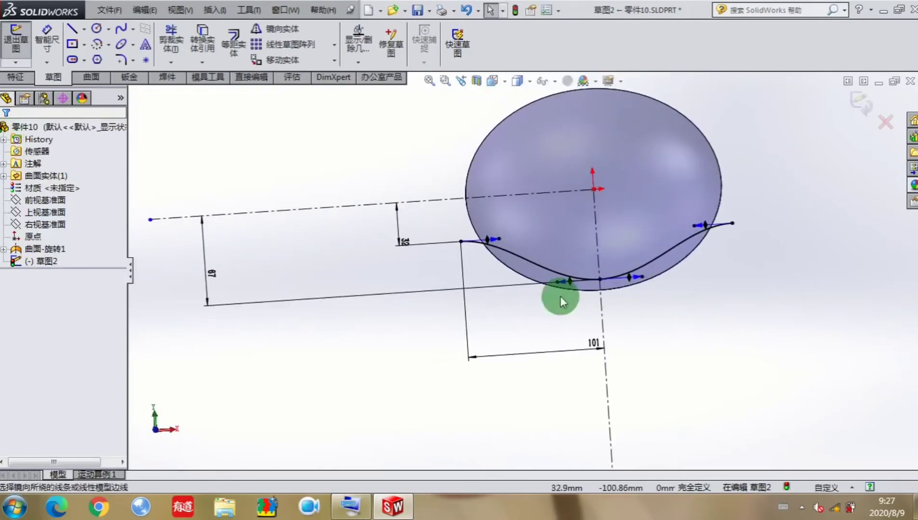
click(18, 42)
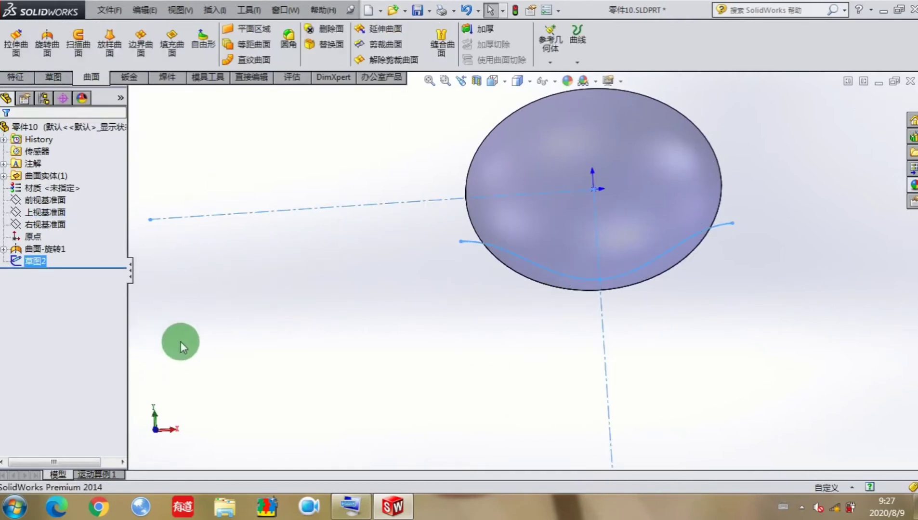
click(578, 62)
click(598, 75)
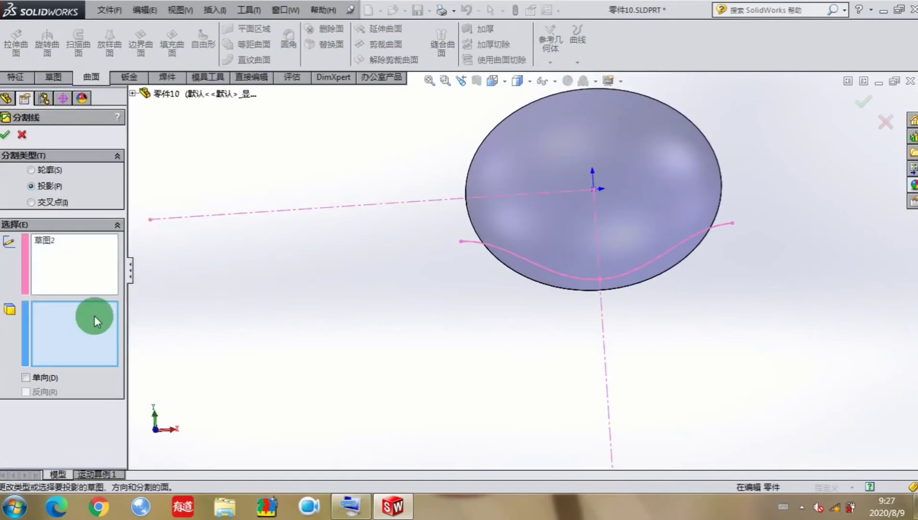
click(583, 235)
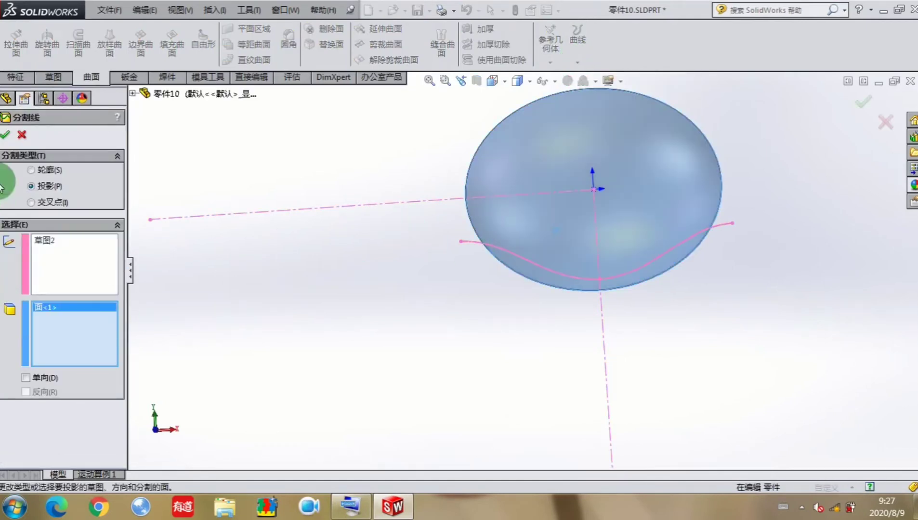
click(5, 135)
click(433, 130)
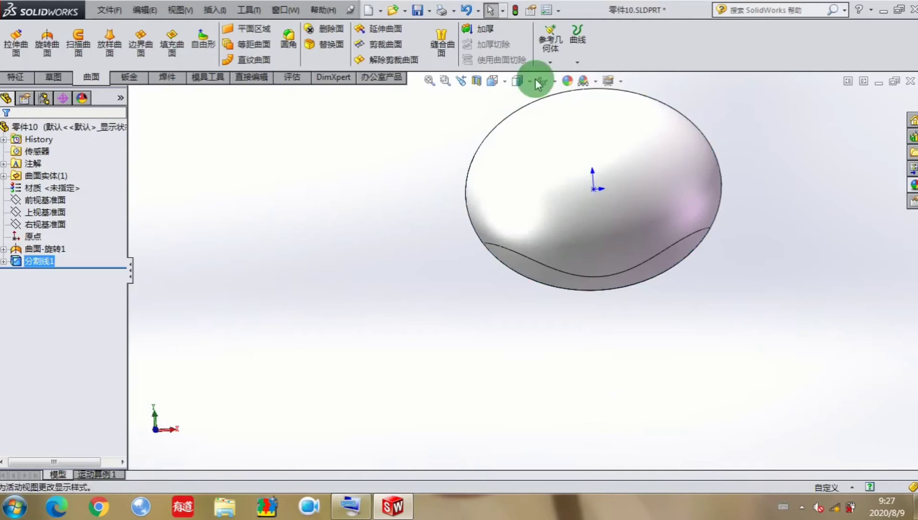
Create a composite curve from the two split-line edges running around the lower part of the ellipsoid
click(577, 63)
click(607, 109)
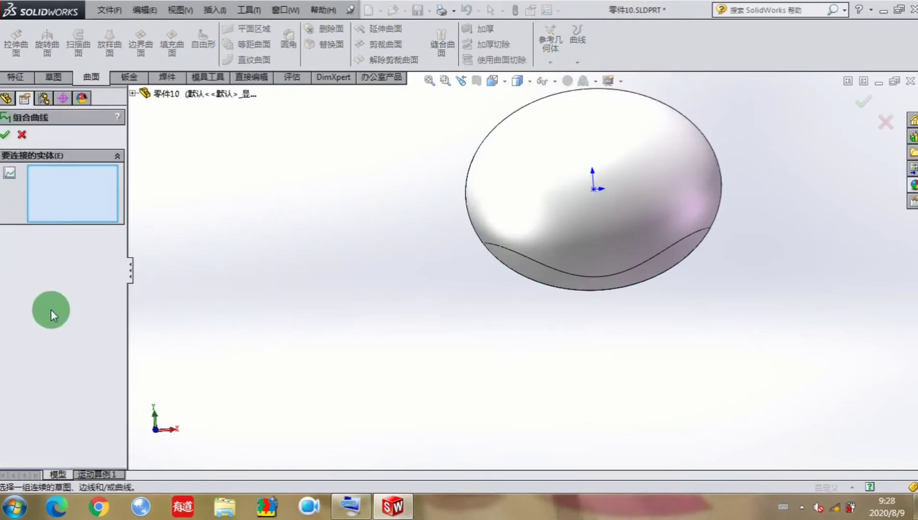
click(573, 273)
scroll(624, 276, down, 2)
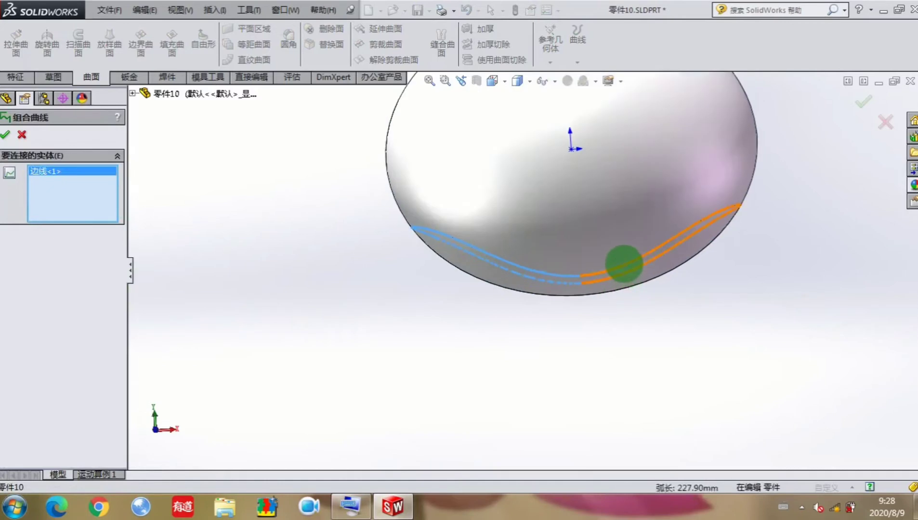
click(625, 265)
scroll(403, 264, up, 2)
click(5, 136)
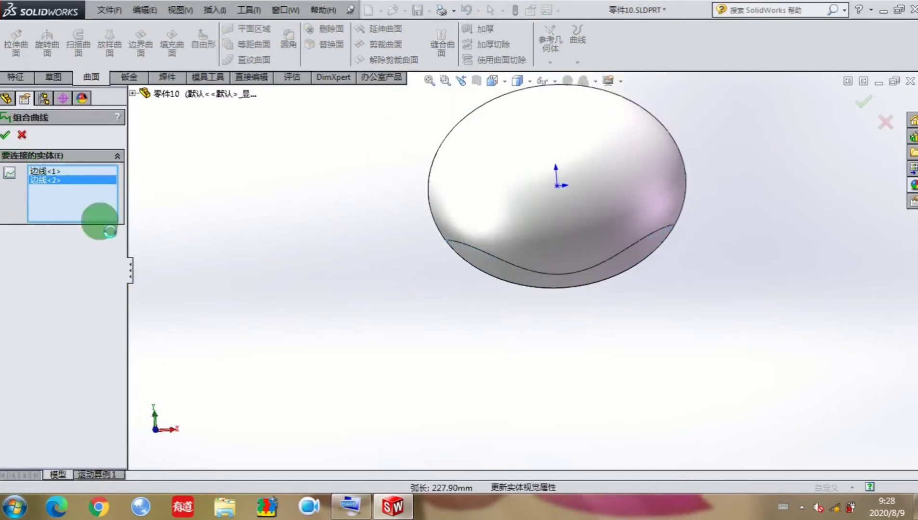
click(340, 275)
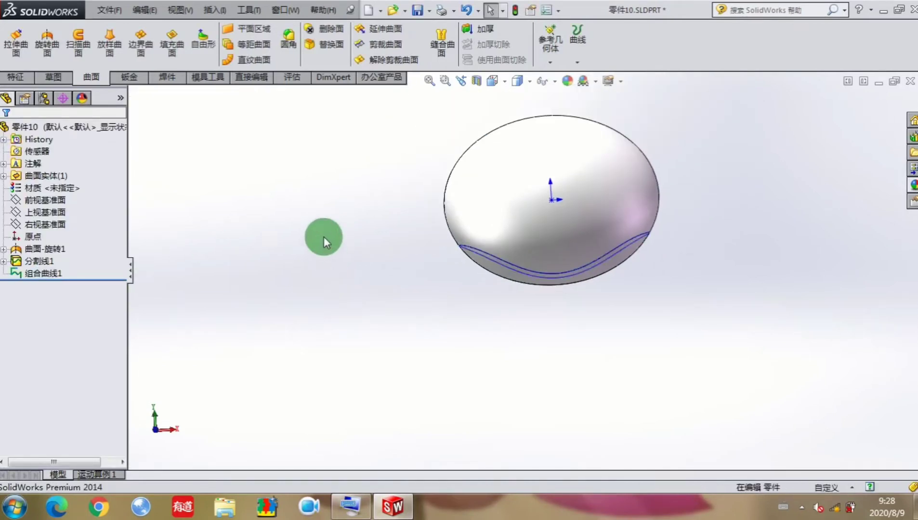
Check the composite curve from several angles and save the part
middle_drag(321, 236, 628, 280)
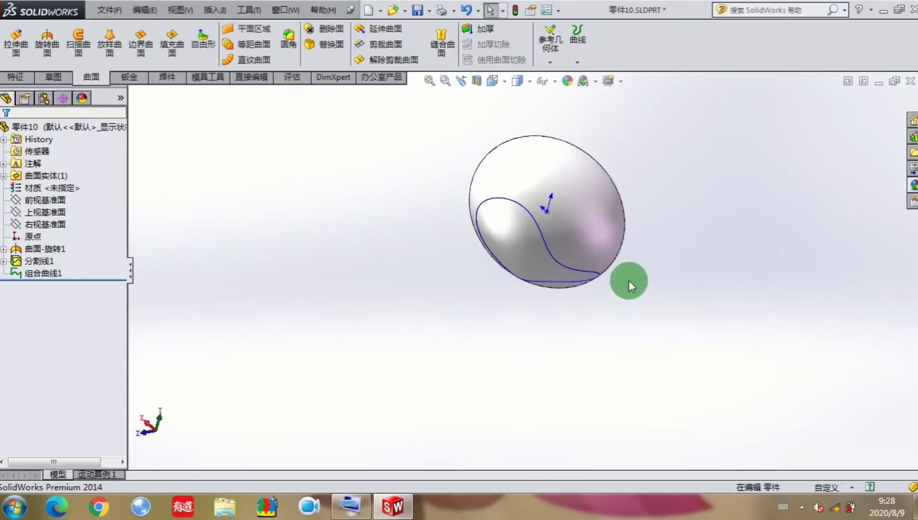
middle_drag(576, 260, 405, 156)
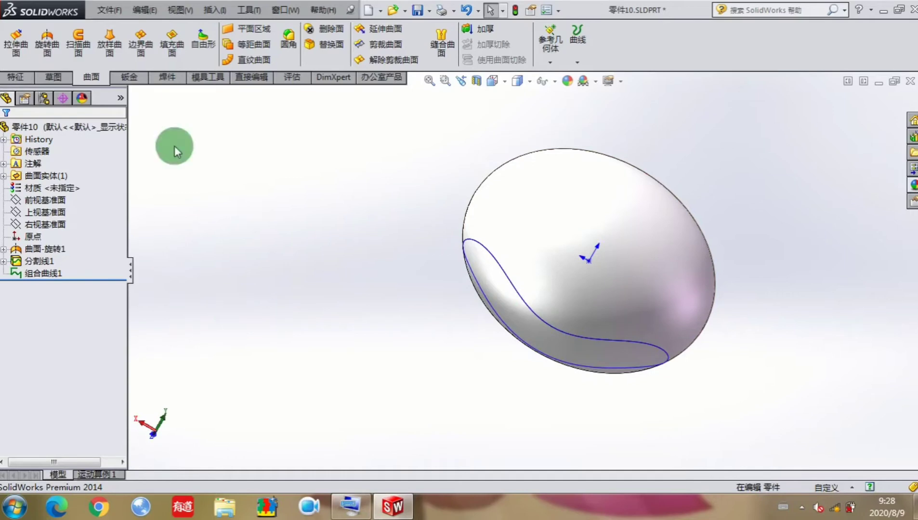
click(417, 10)
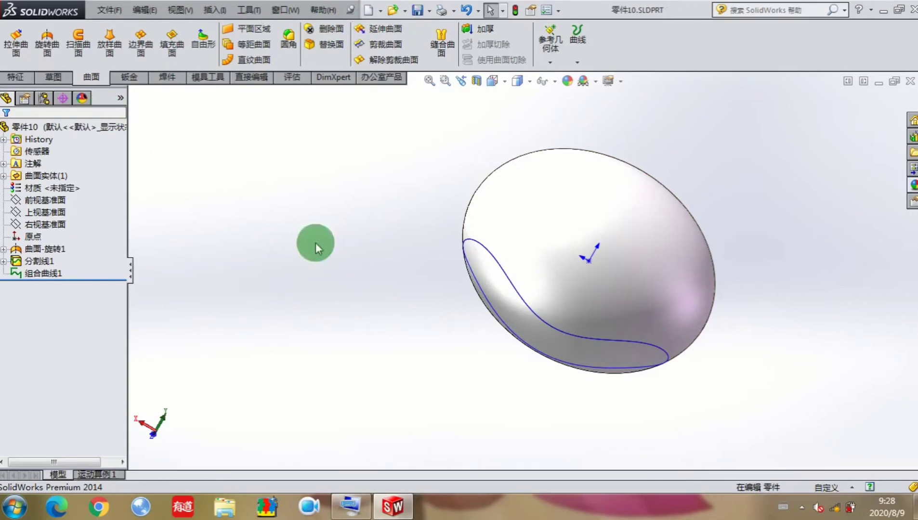
Start a new sketch on the right plane, viewed normal to the plane
click(54, 214)
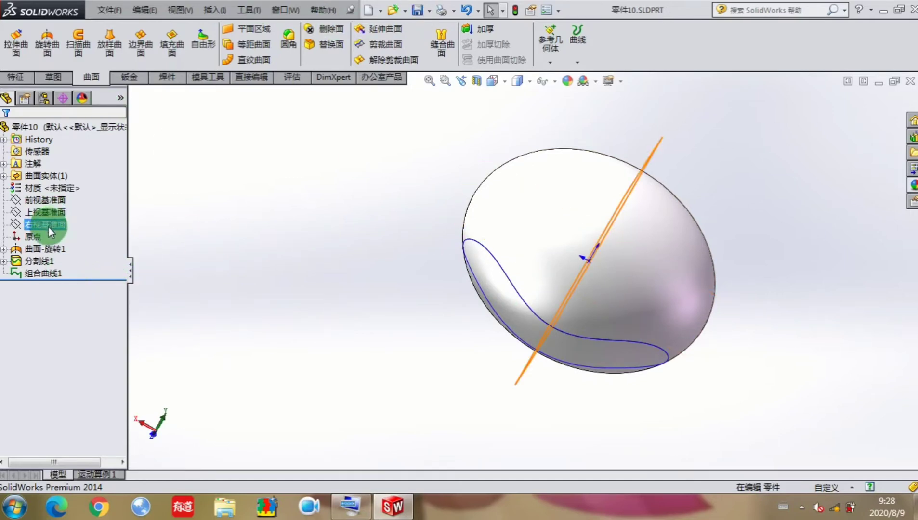
click(48, 227)
click(99, 209)
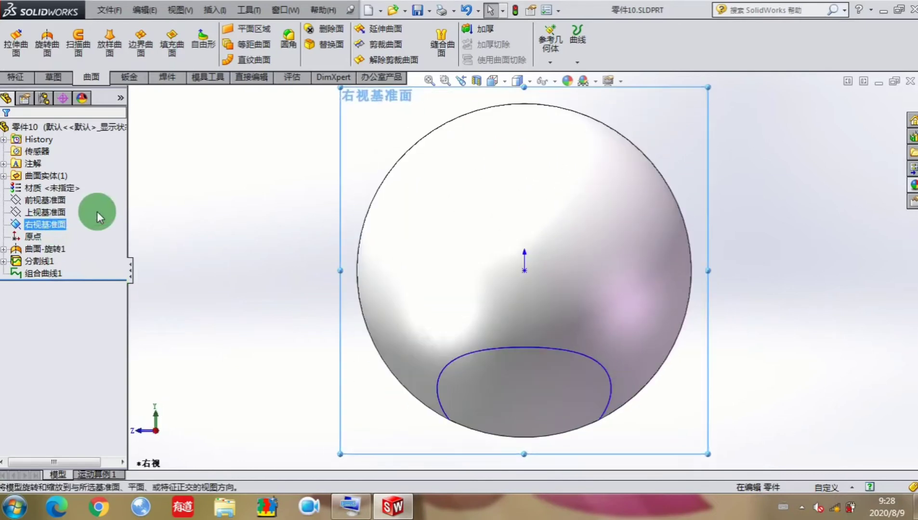
right_click(56, 225)
click(64, 209)
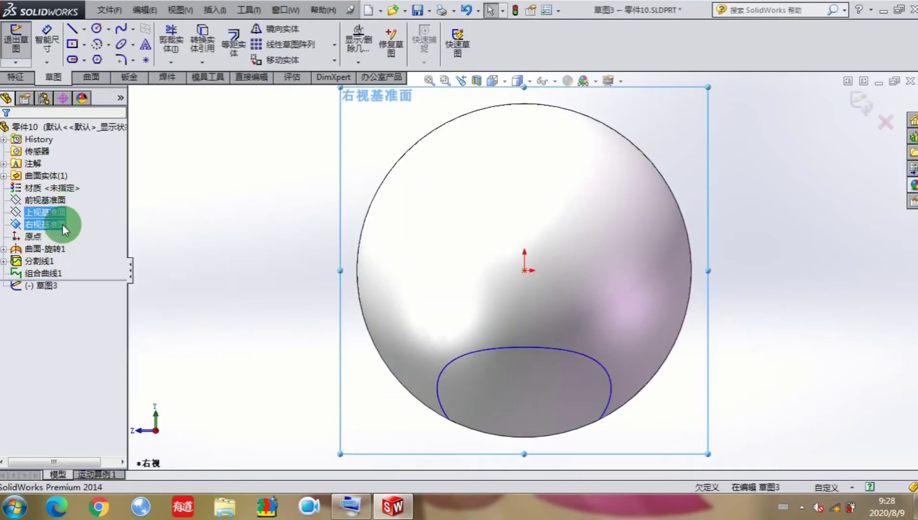
Sketch a circle about 9.5 mm in diameter just outside the ellipsoid's lower edge, near the split line's end
click(95, 30)
scroll(397, 344, up, 5)
scroll(469, 343, down, 5)
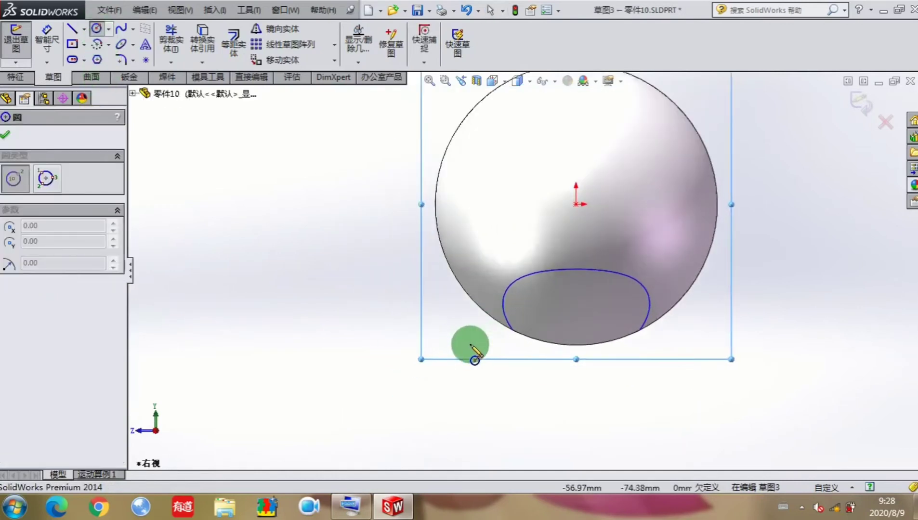
click(494, 333)
click(503, 339)
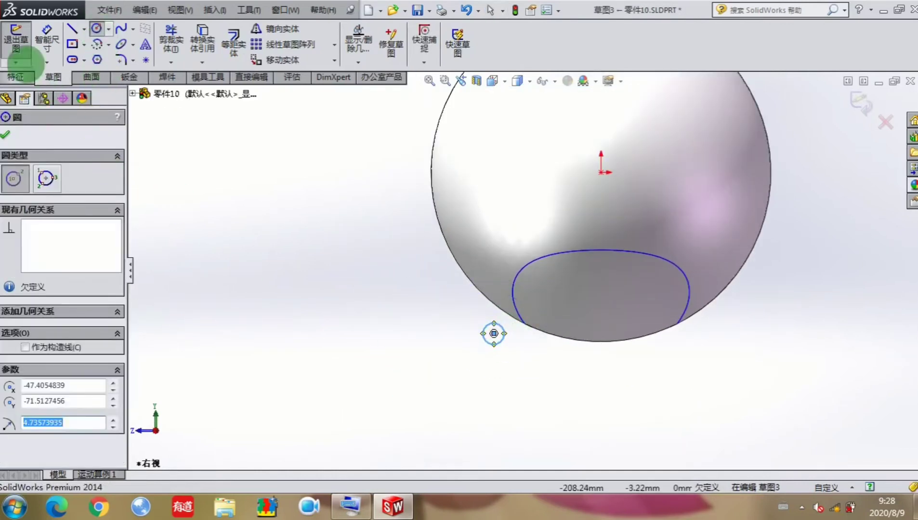
Dimension the circle's diameter and set it to 7.5 mm
click(47, 38)
scroll(477, 343, down, 3)
click(515, 330)
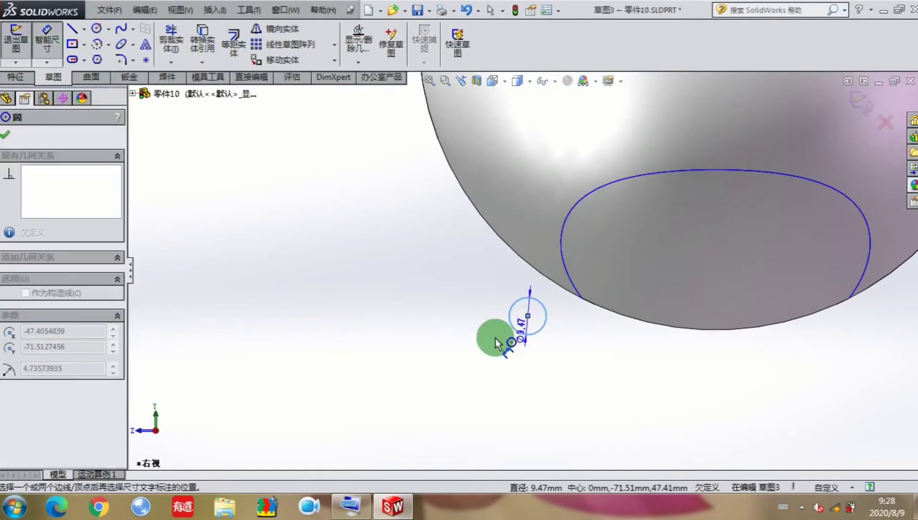
click(494, 337)
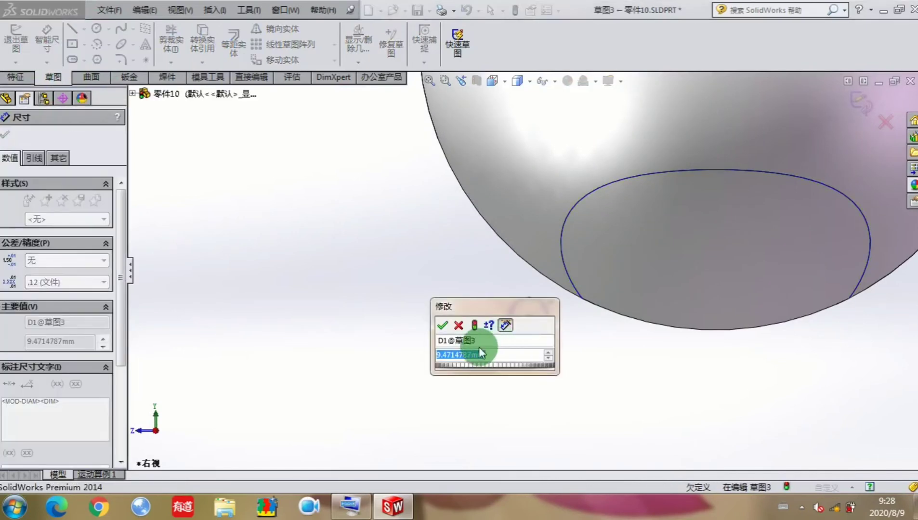
text(7)
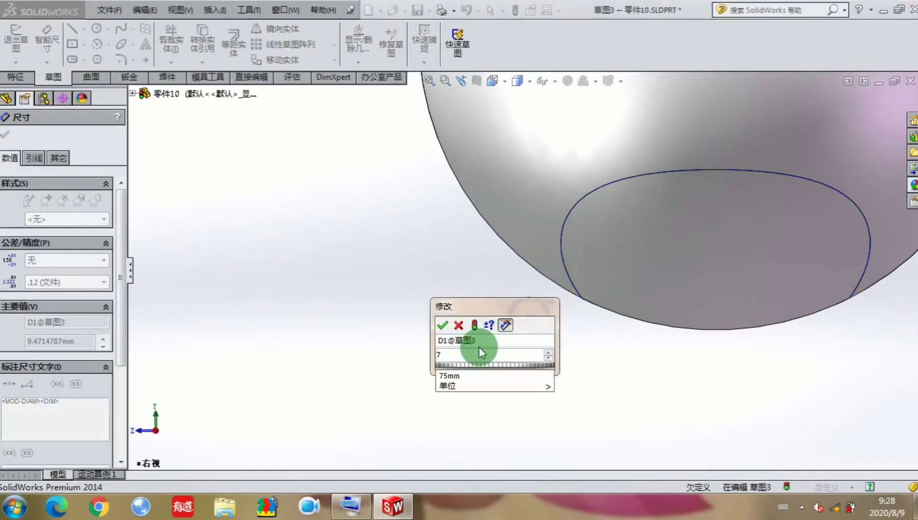
click(549, 354)
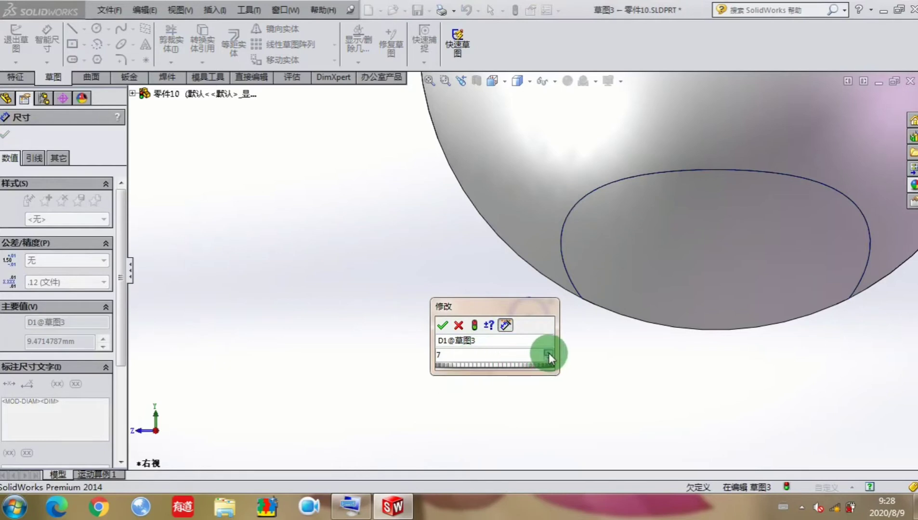
click(548, 353)
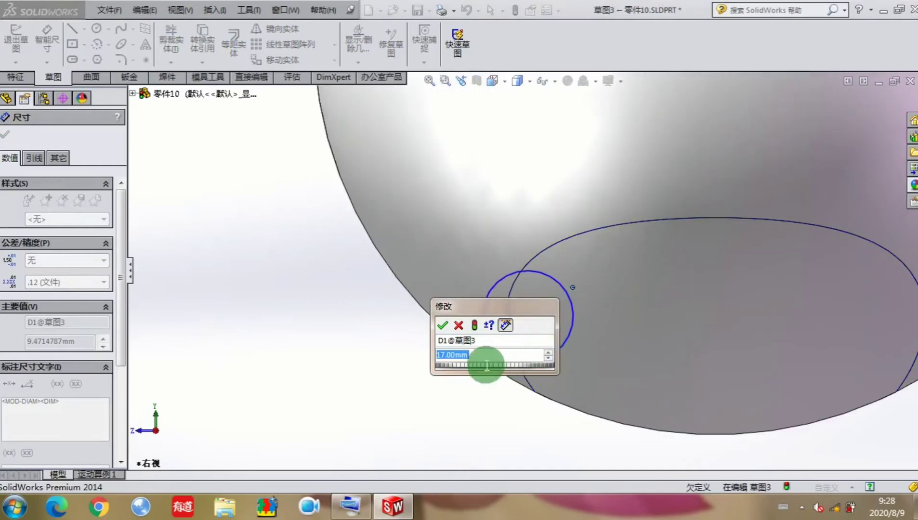
click(438, 355)
key(BackSpace)
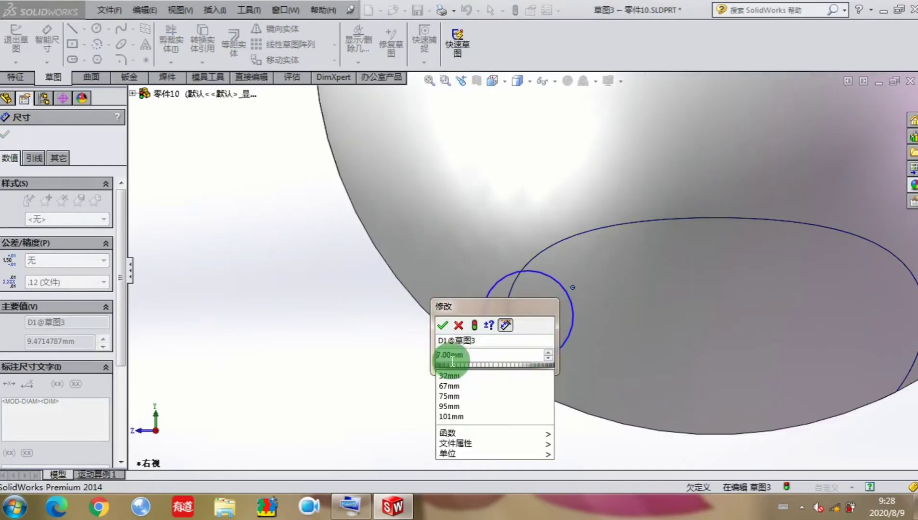
drag(449, 362, 486, 364)
text(5)
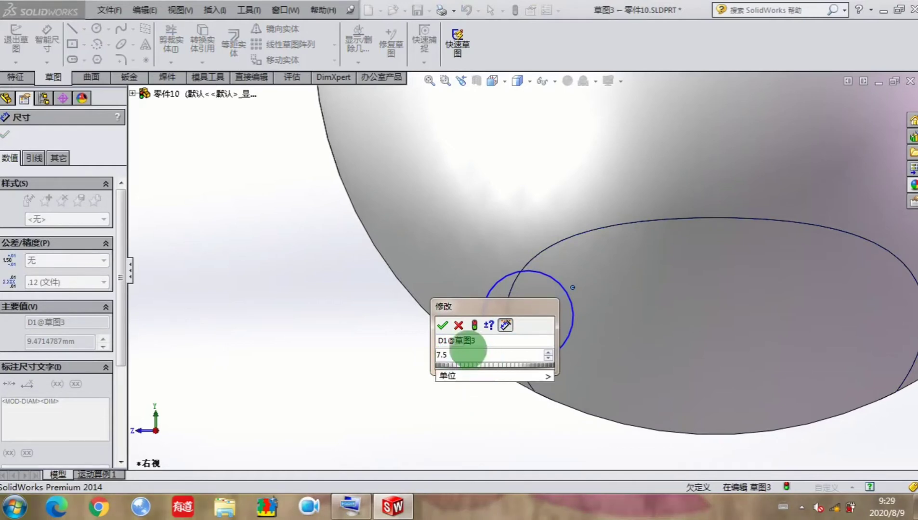
click(442, 325)
click(477, 388)
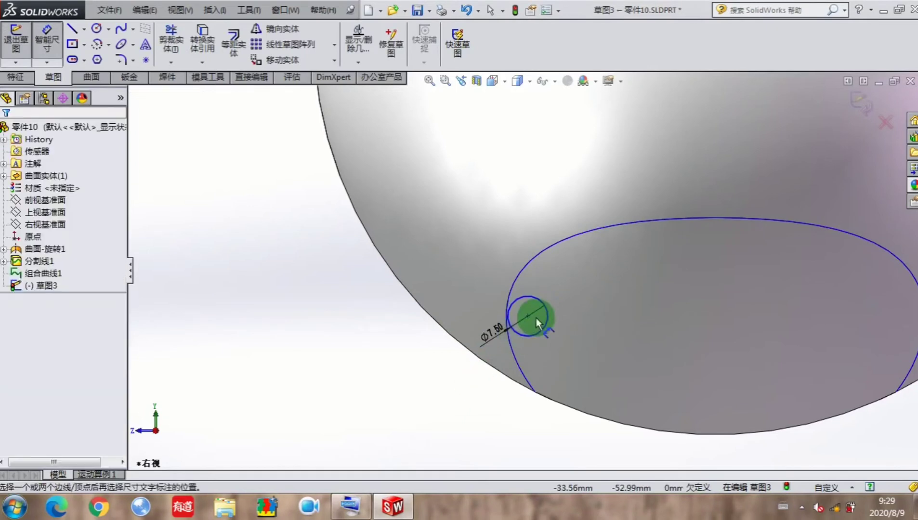
Try to add a dimension from the circle's centre point
click(528, 316)
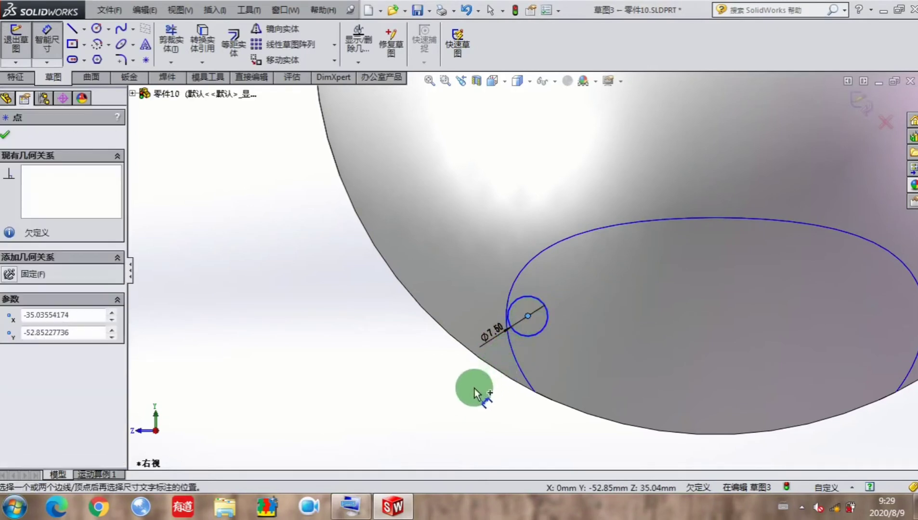
click(501, 349)
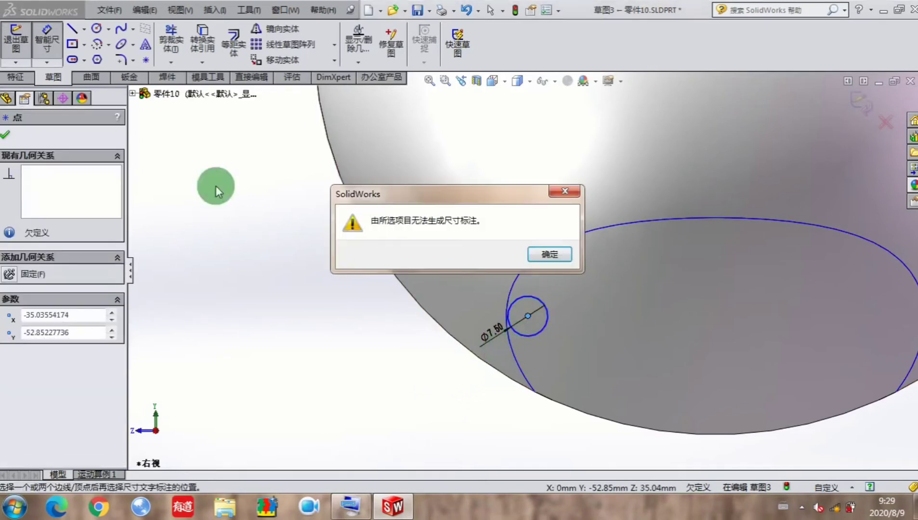
click(546, 256)
click(47, 36)
Move the 7.5 mm circle outside the ellipsoid's outline, just below the split line's lower end
scroll(542, 388, down, 2)
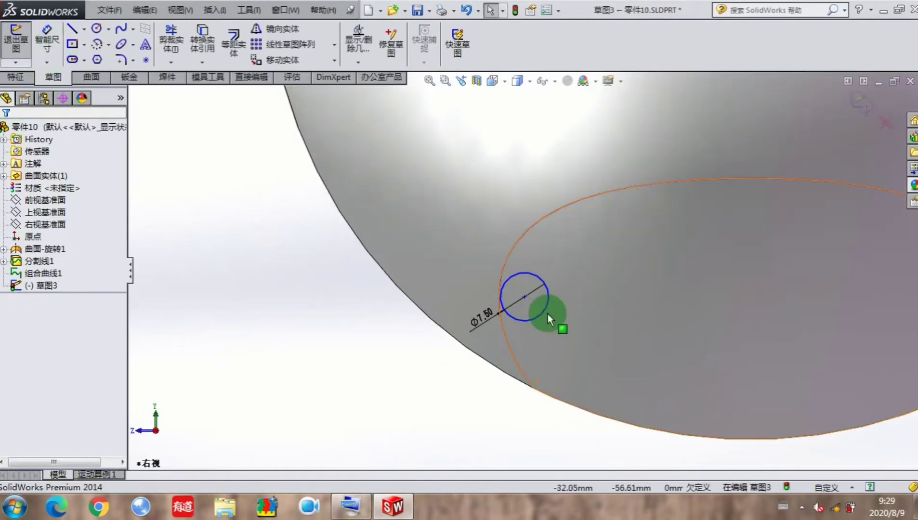
drag(549, 301, 447, 385)
drag(525, 296, 467, 404)
scroll(524, 413, up, 3)
click(526, 391)
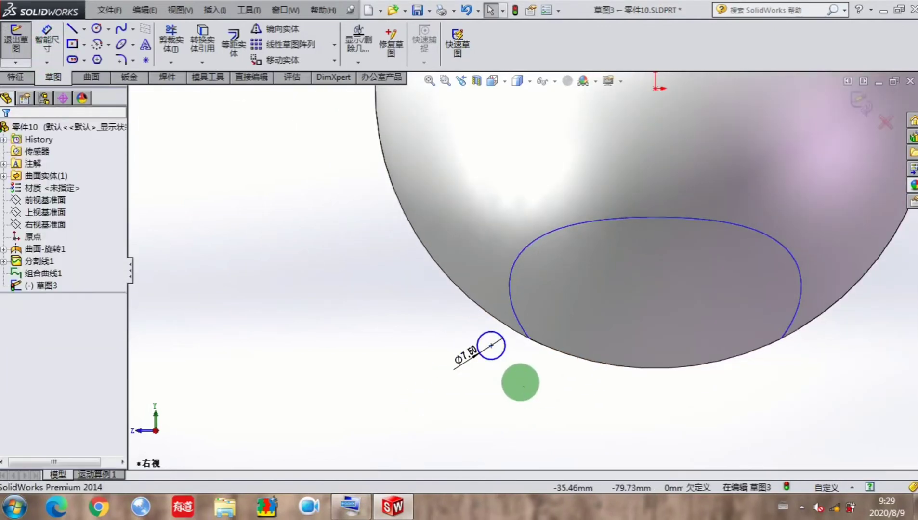
scroll(515, 385, up, 2)
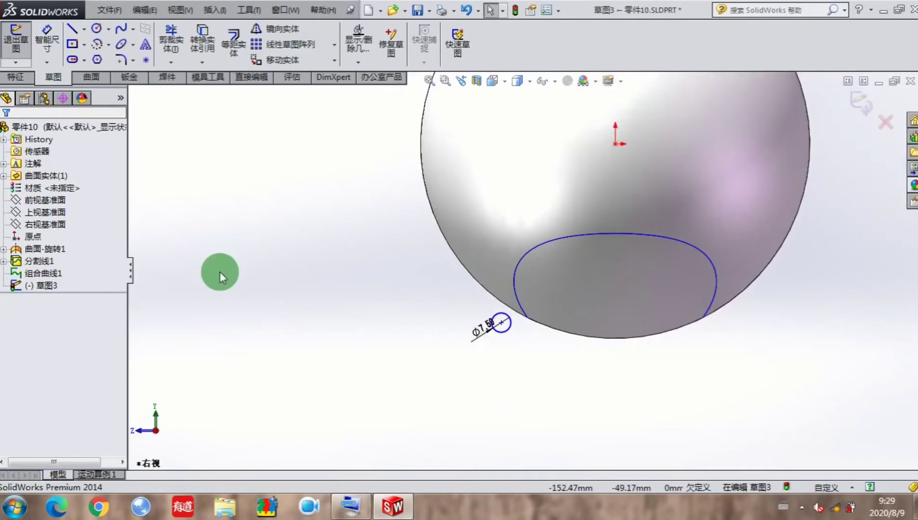
Dimension the horizontal distance between the circle's centre and the origin as 40 mm
click(47, 41)
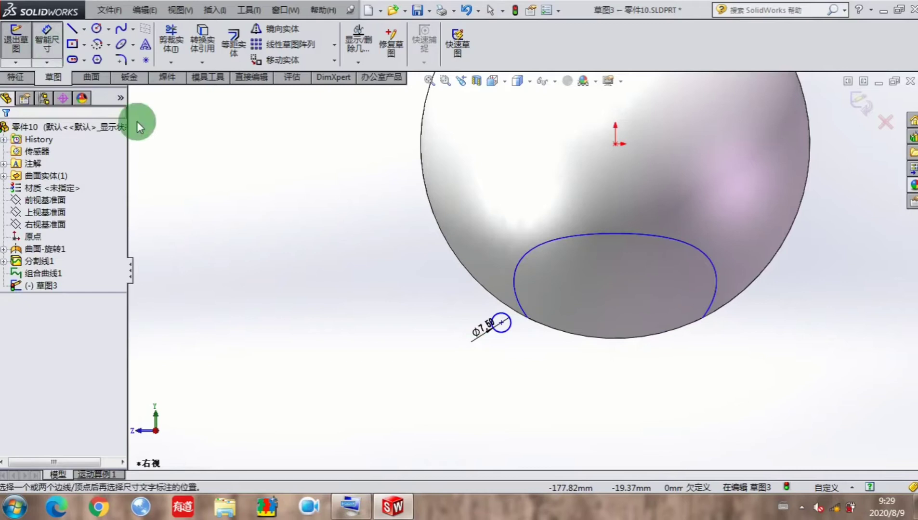
click(512, 334)
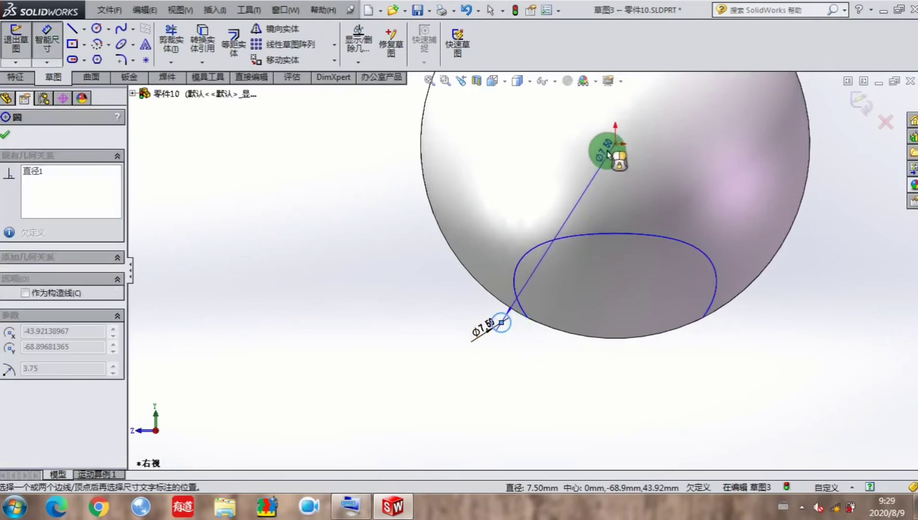
scroll(611, 153, down, 3)
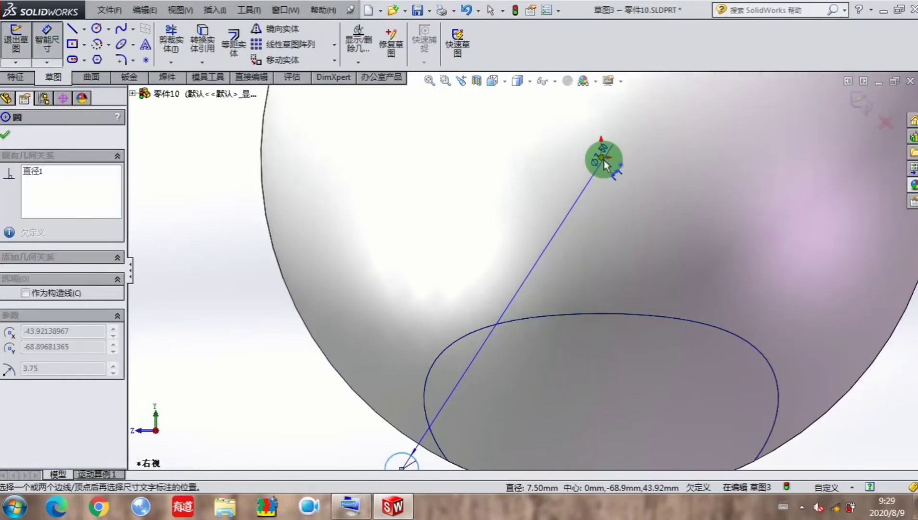
click(600, 158)
scroll(507, 432, up, 3)
click(505, 430)
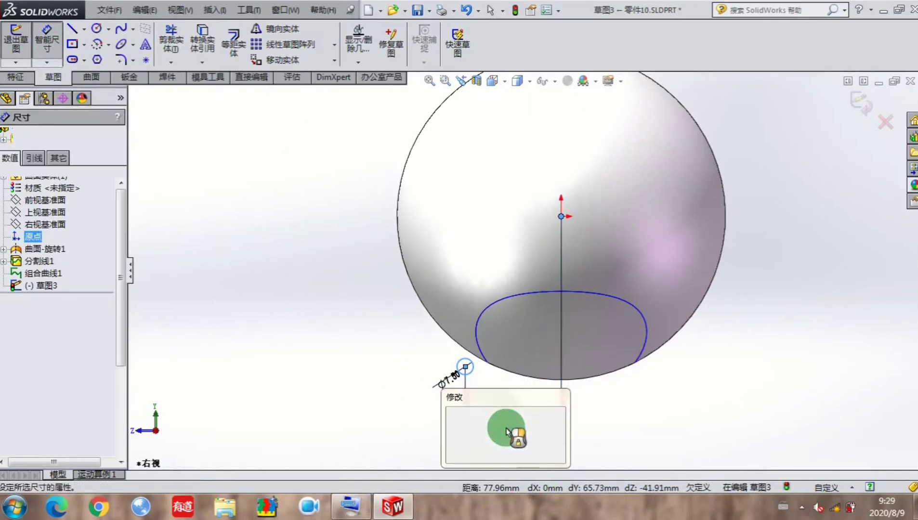
text(40)
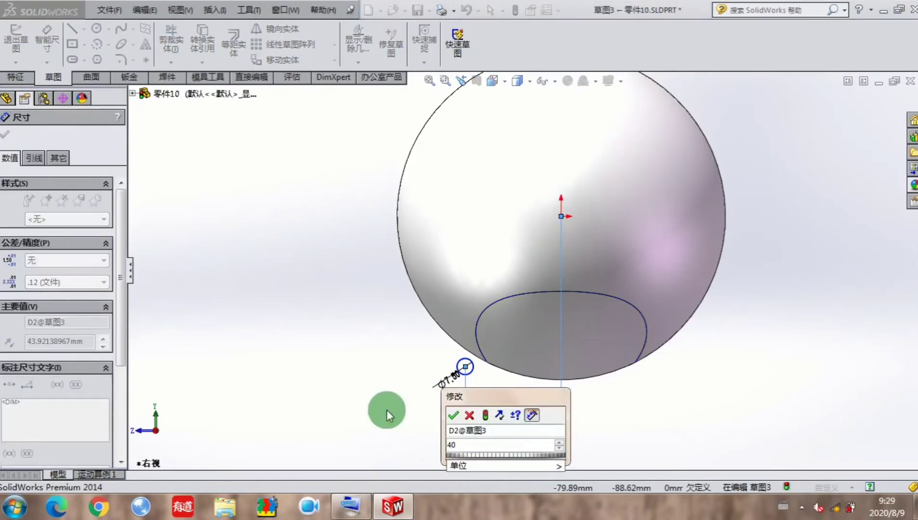
click(453, 416)
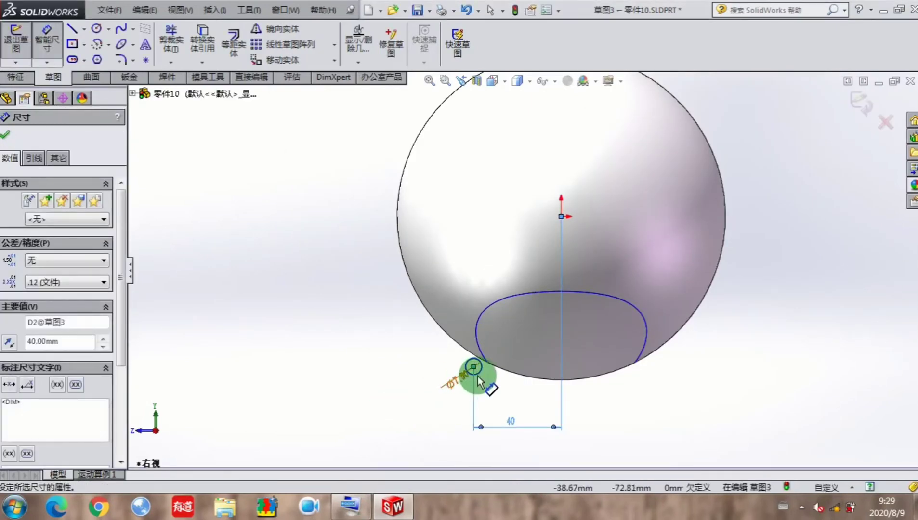
Dimension the vertical distance between the circle's centre and the origin as 71 mm
click(477, 375)
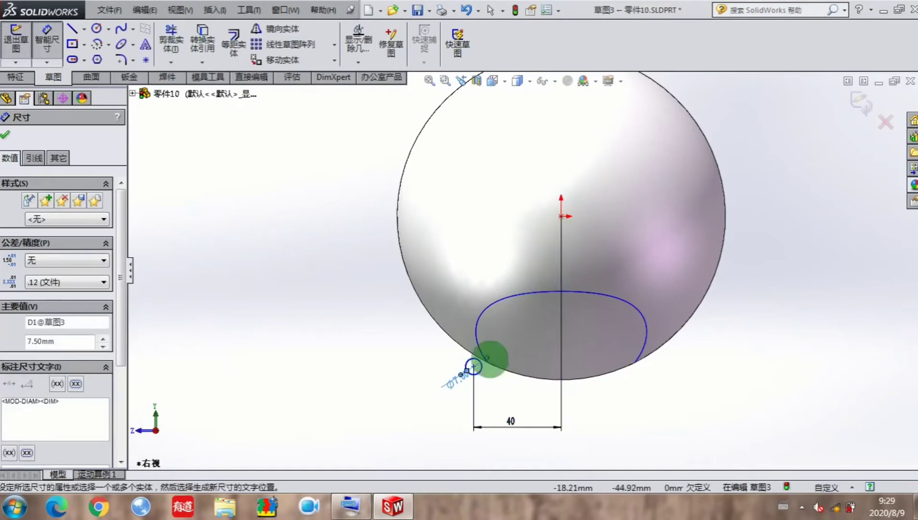
click(480, 370)
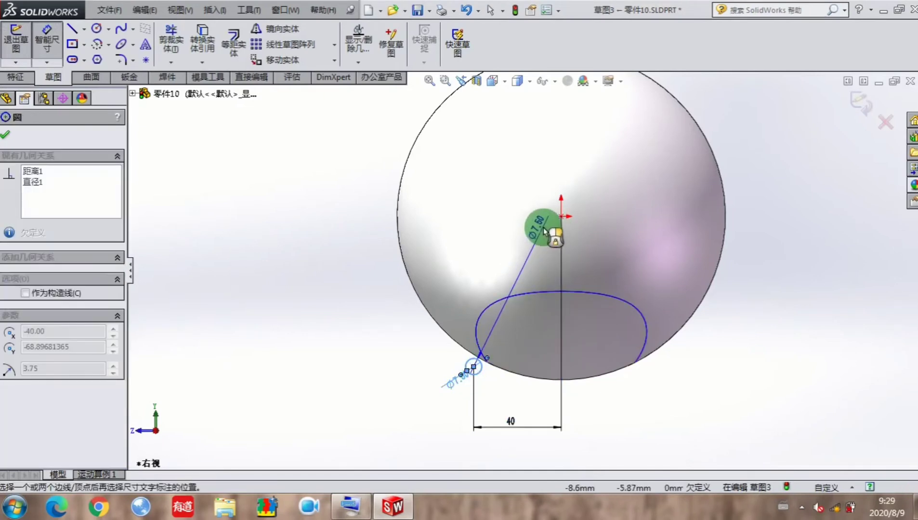
click(561, 217)
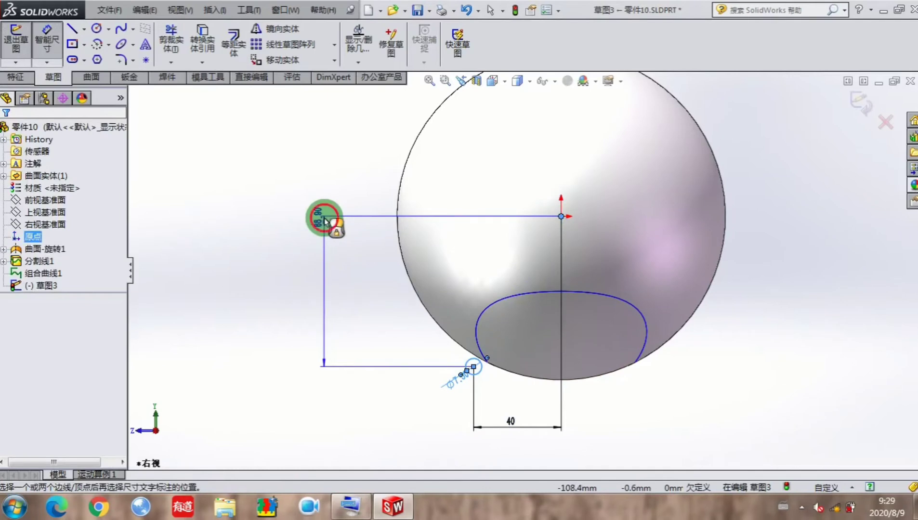
click(322, 216)
text(71)
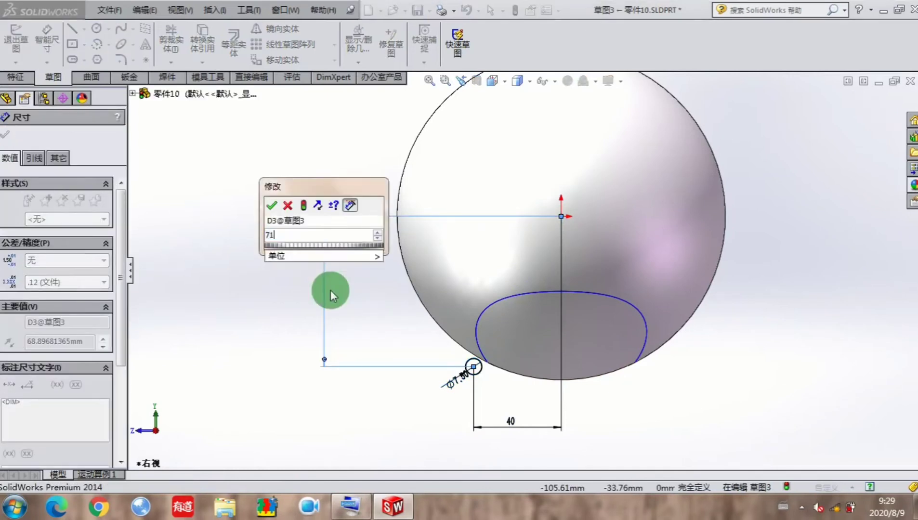
click(271, 204)
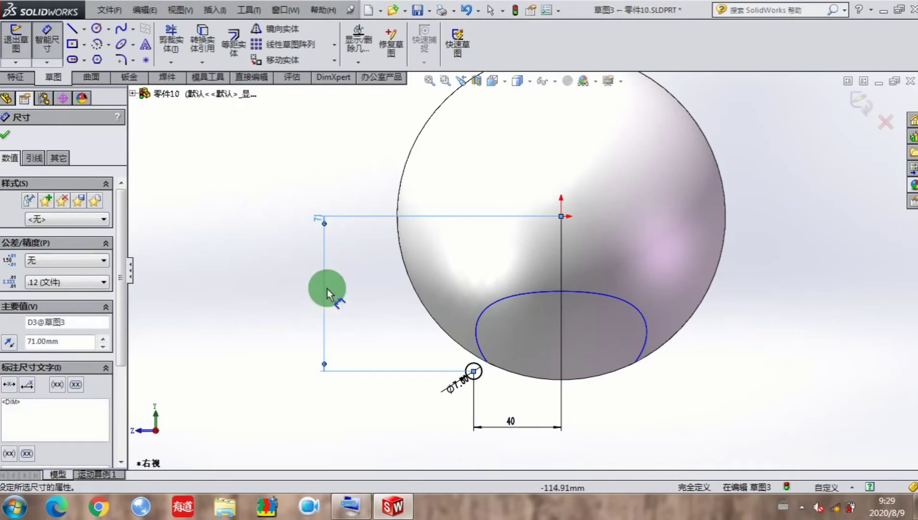
click(5, 135)
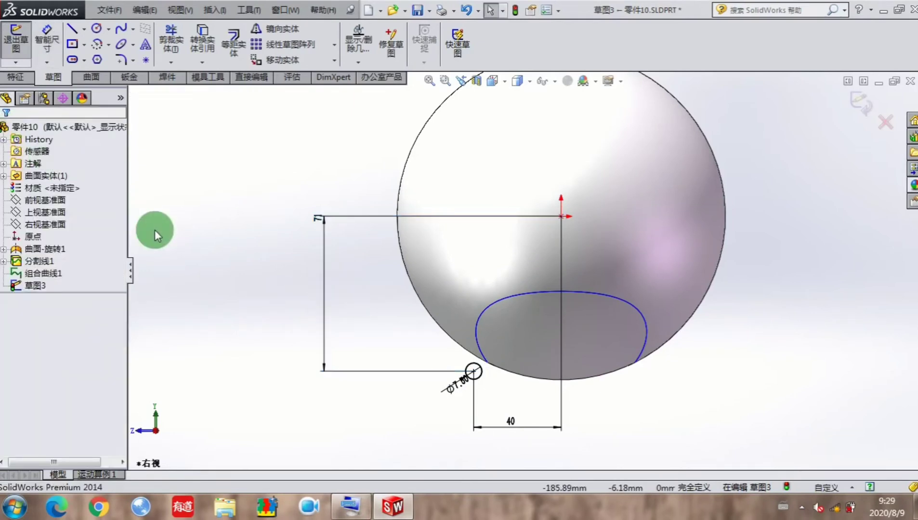
Exit the sketch and set up a swept surface with the circle as profile and the composite curve as path
click(16, 40)
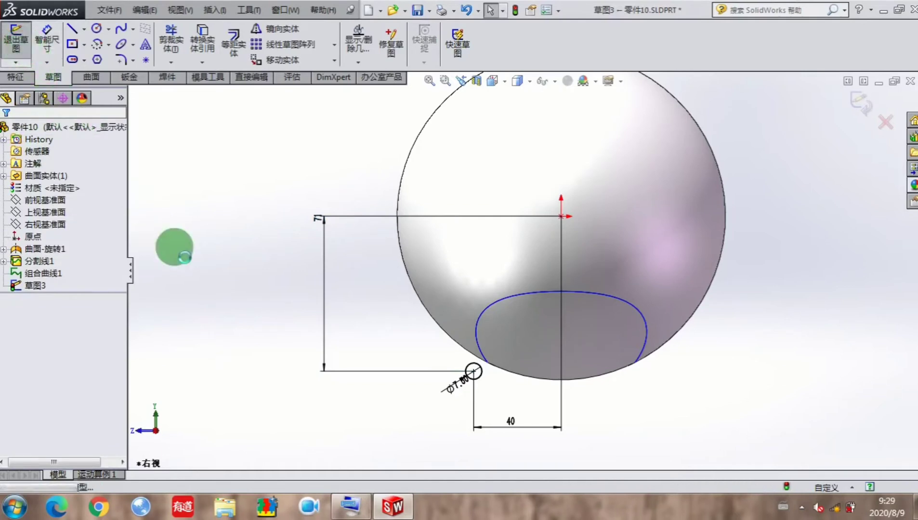
click(216, 258)
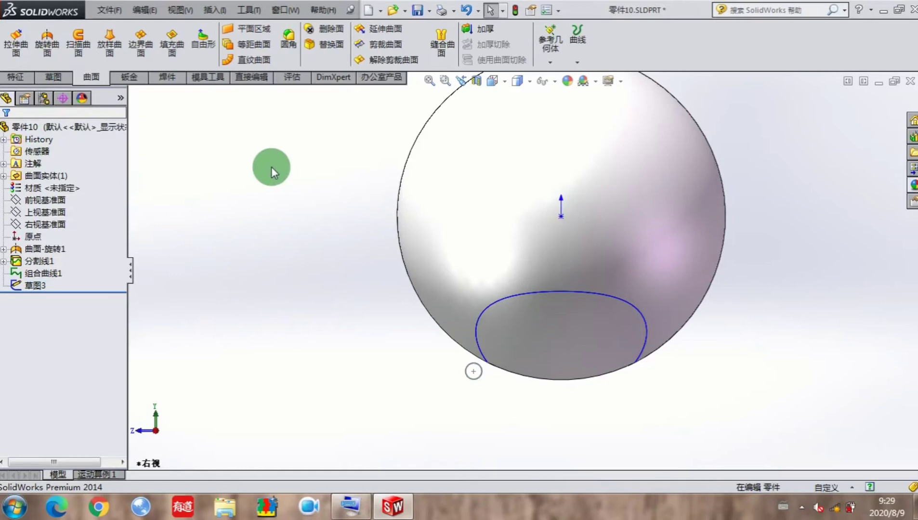
click(78, 45)
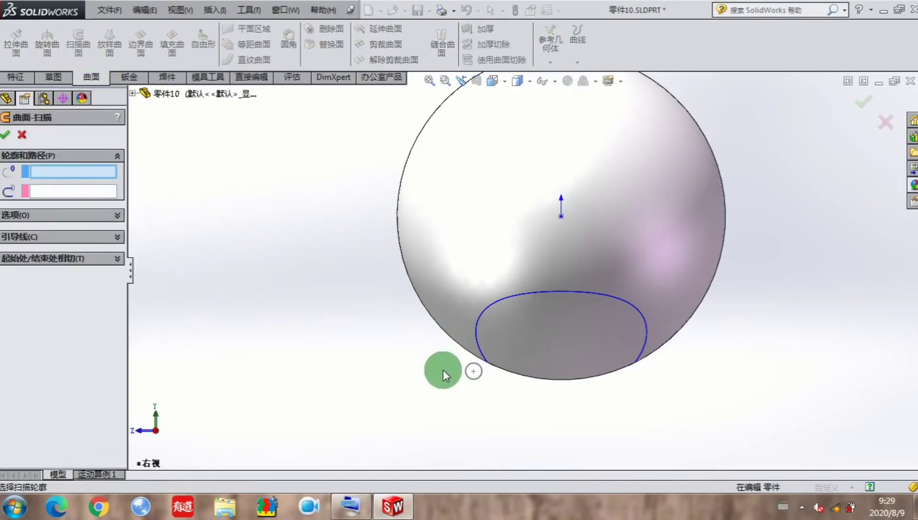
click(477, 376)
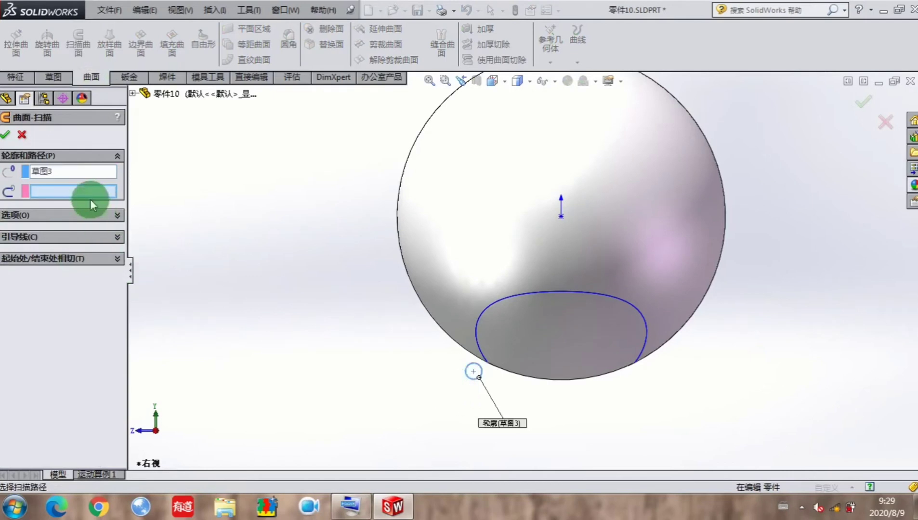
click(511, 296)
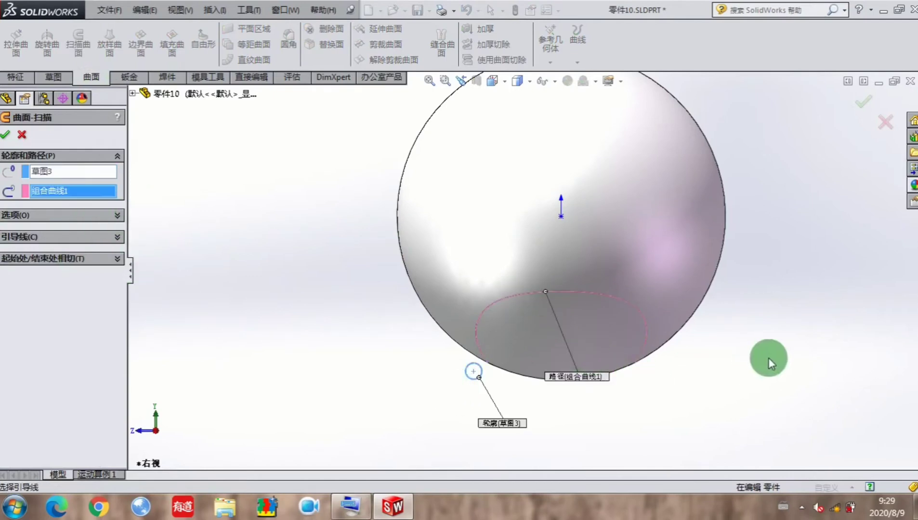
Set the sweep's path alignment type to all faces (所有面)
middle_drag(771, 334, 682, 334)
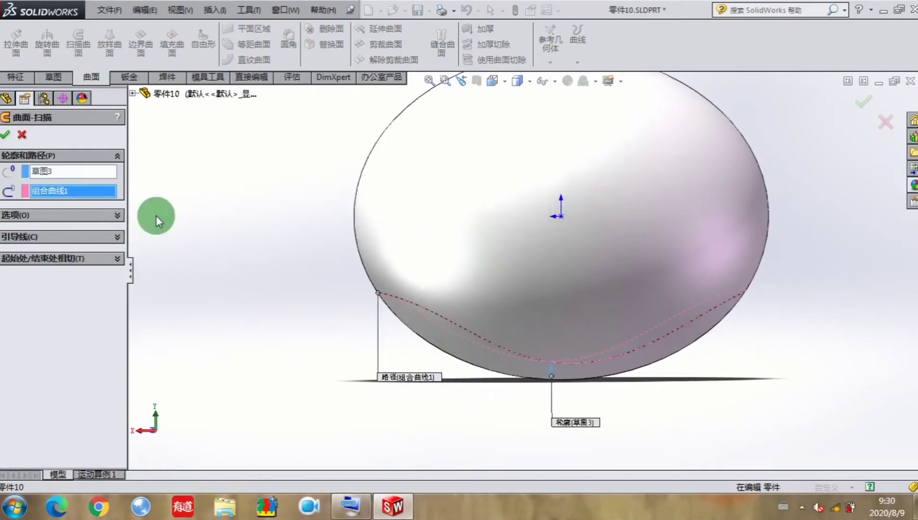
click(120, 217)
click(85, 273)
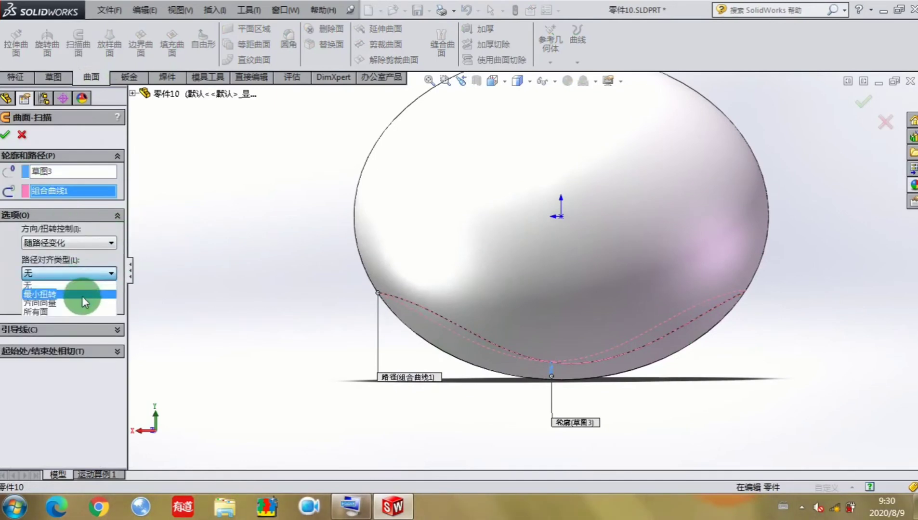
click(80, 309)
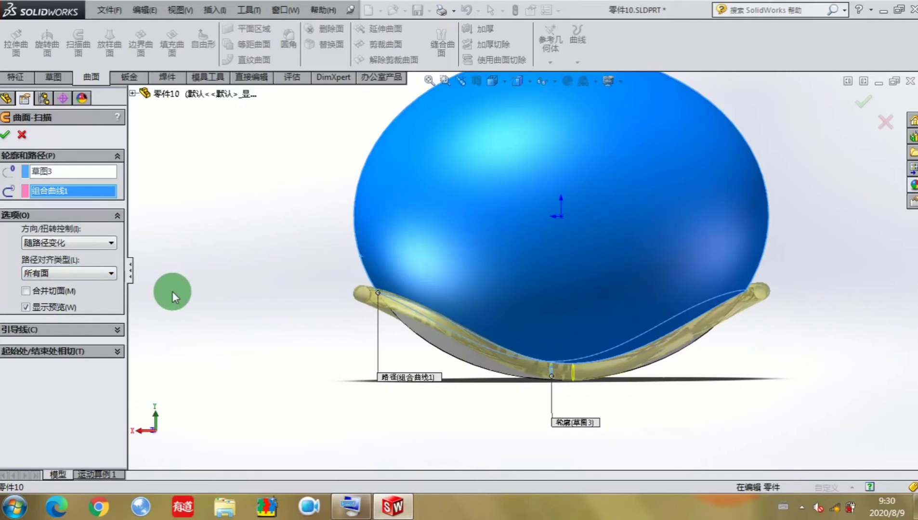
Confirm the swept surface and give it the satin polished bronze appearance (缎料抛光青铜) from the metals
click(5, 135)
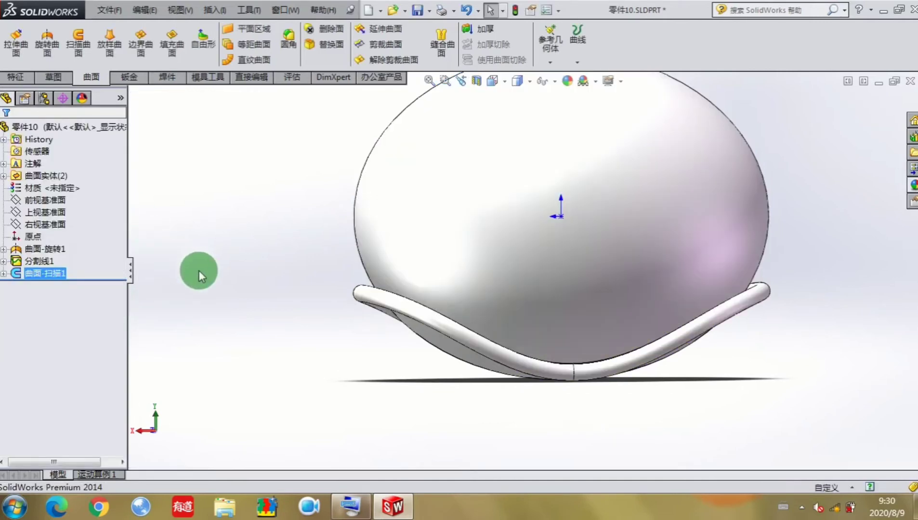
middle_drag(213, 247, 452, 275)
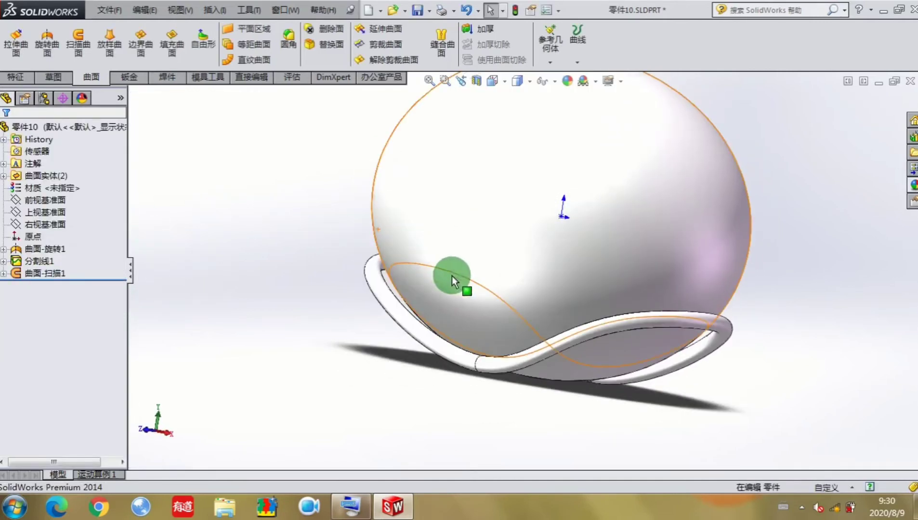
click(57, 279)
click(912, 189)
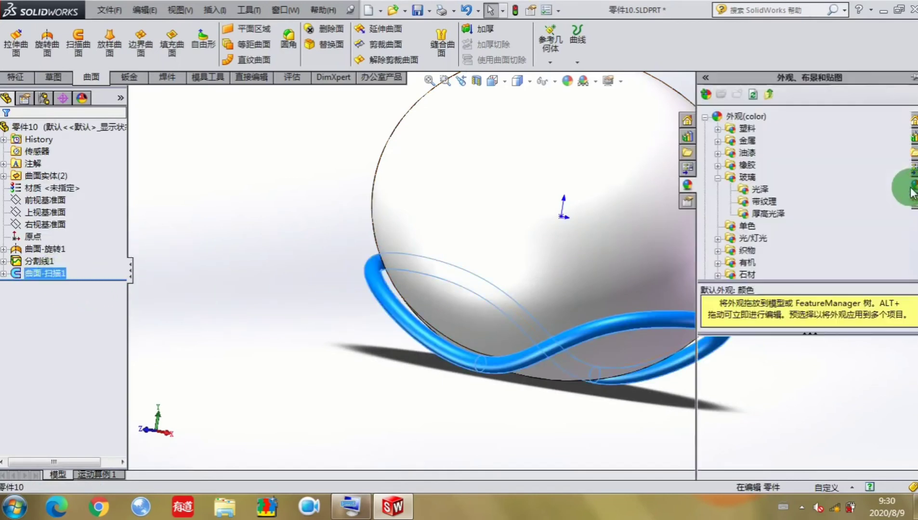
click(729, 159)
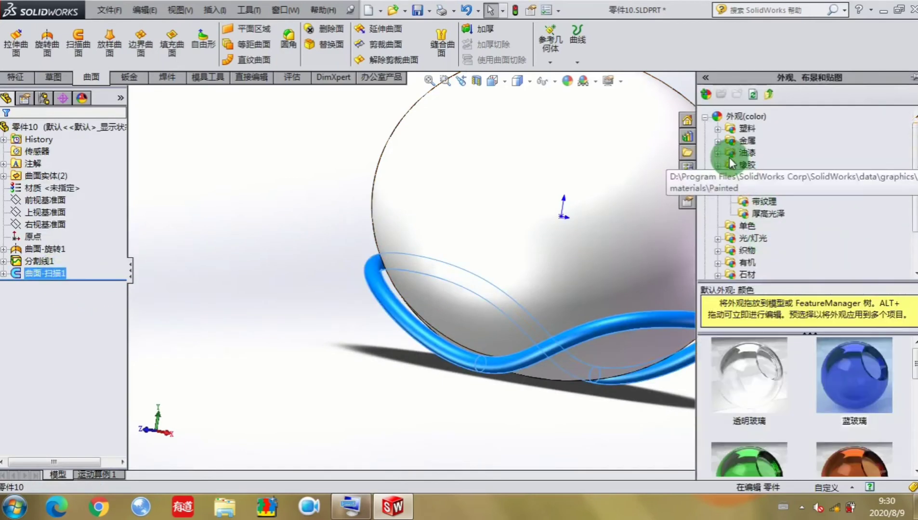
click(717, 141)
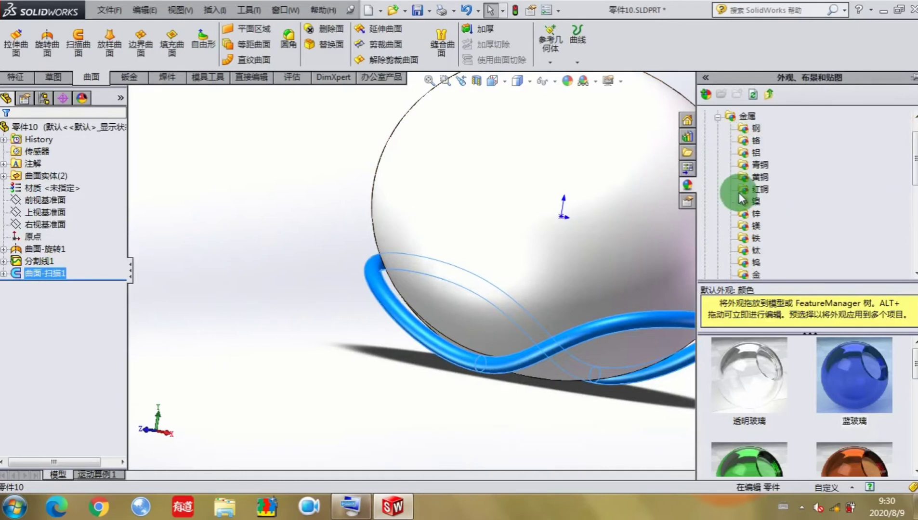
click(743, 164)
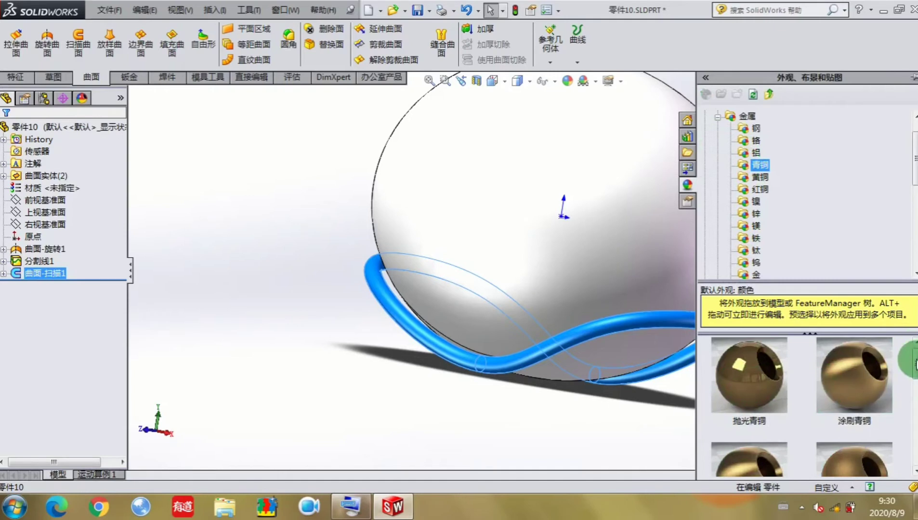
scroll(912, 364, down, 3)
click(862, 385)
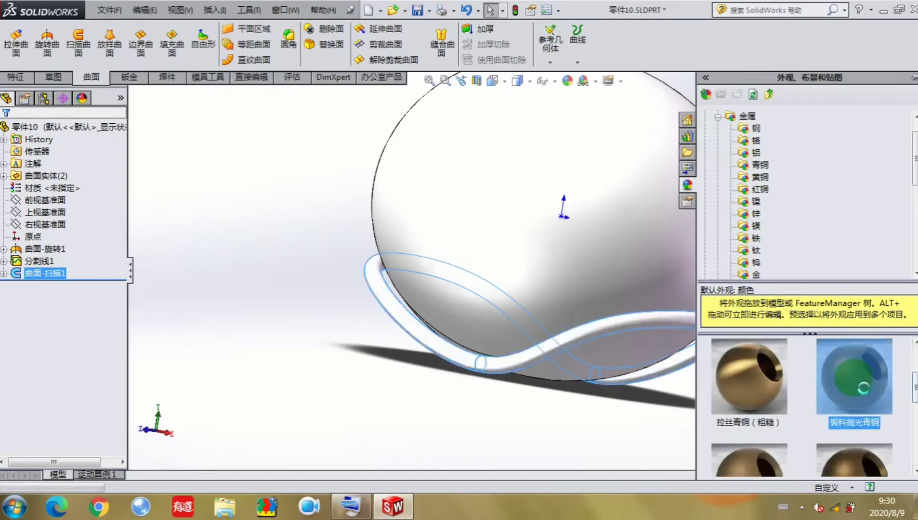
click(343, 338)
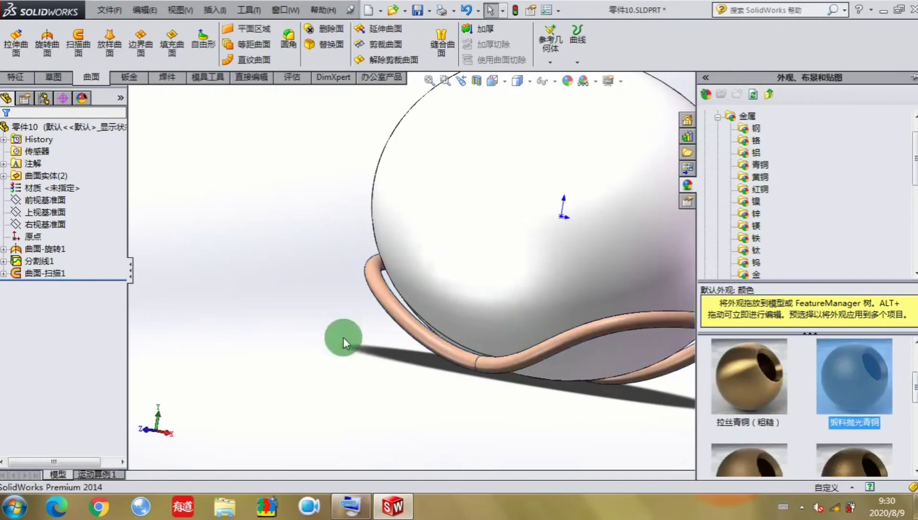
Save the part
click(417, 9)
click(307, 194)
click(531, 231)
key(f)
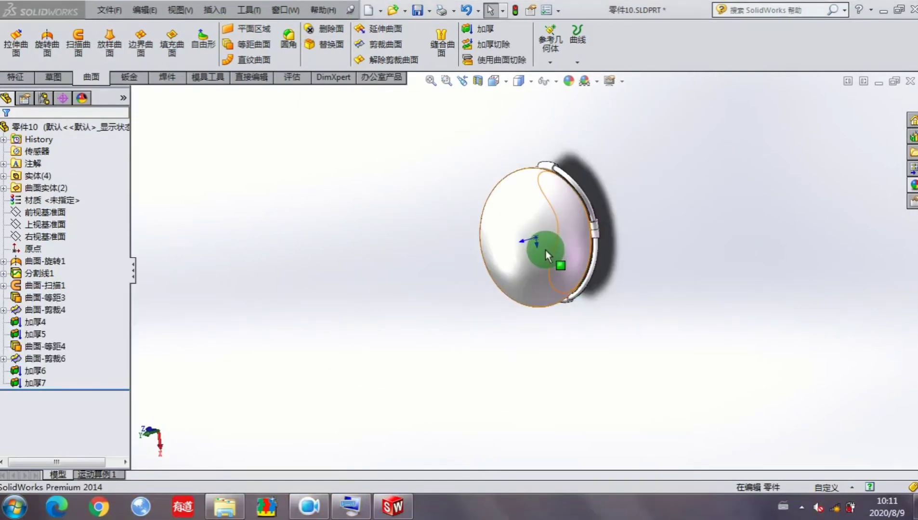
Set up a reference plane offset 85 mm from the Top Plane (上视基准面)
scroll(532, 259, down, 3)
scroll(531, 259, up, 4)
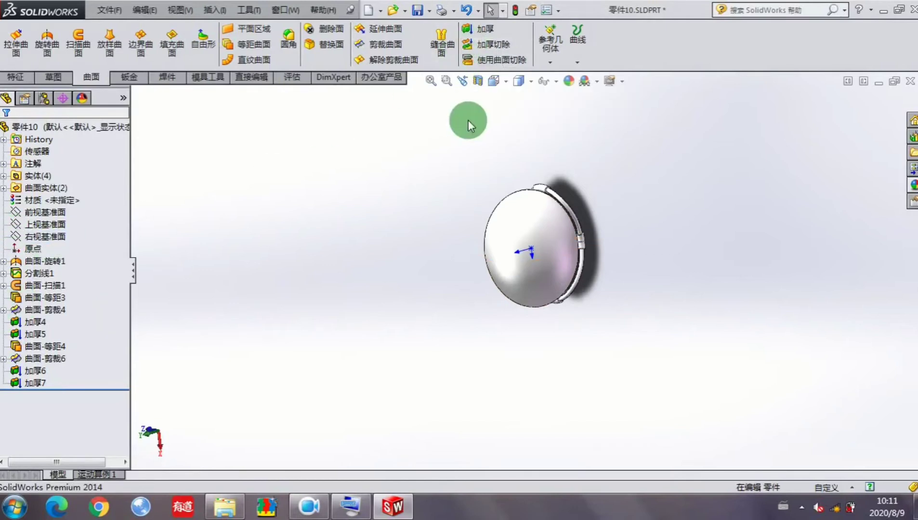
click(550, 62)
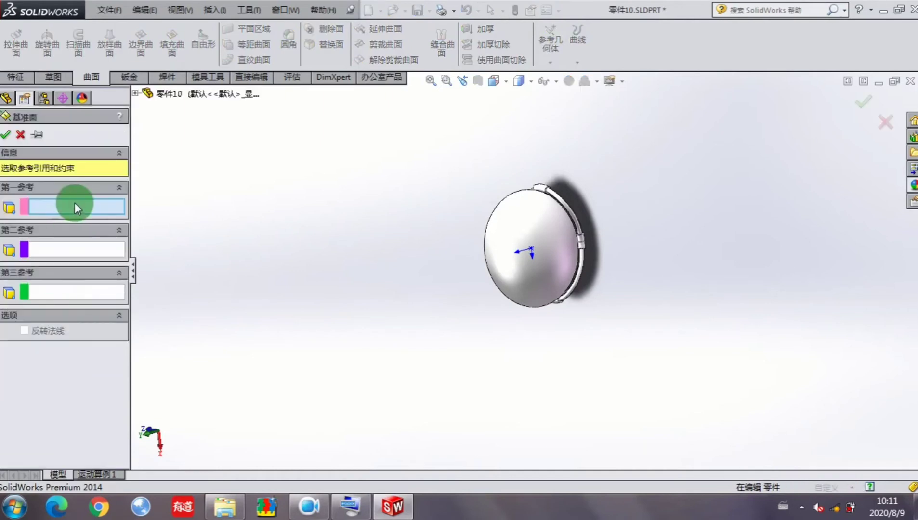
click(136, 93)
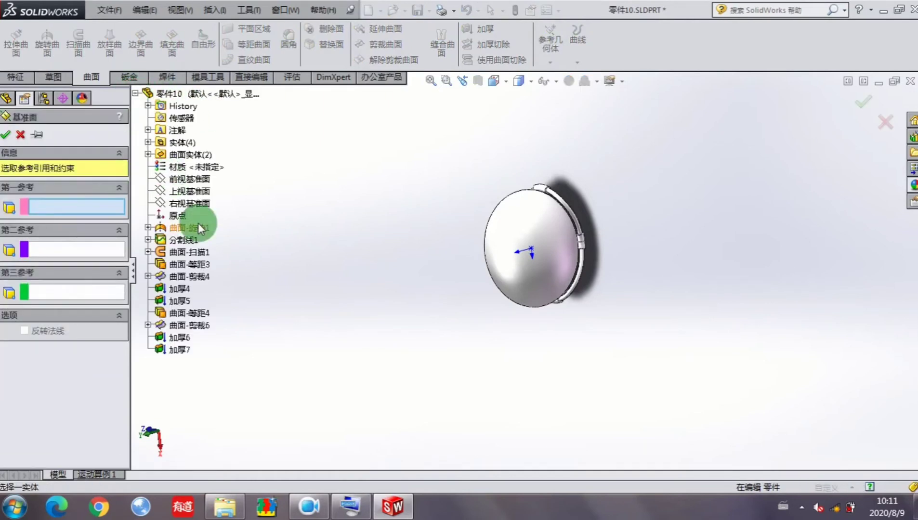
click(193, 192)
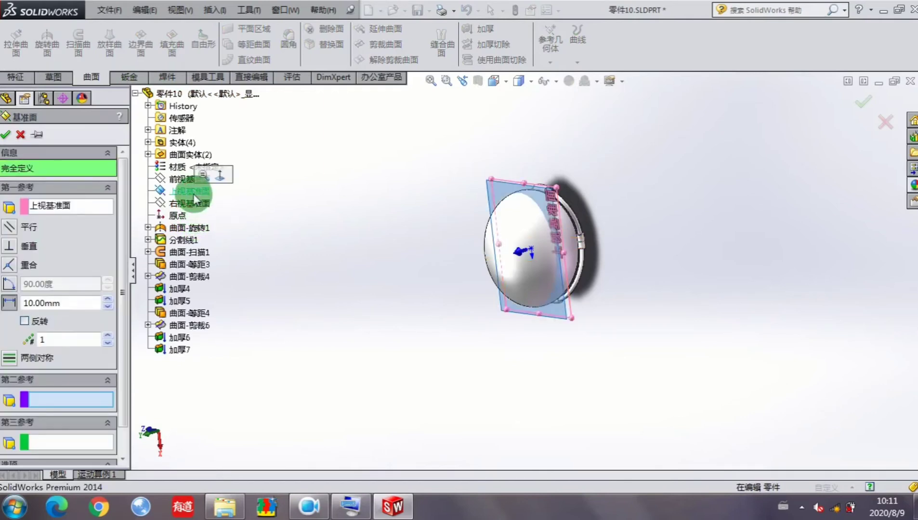
drag(78, 308, 1, 301)
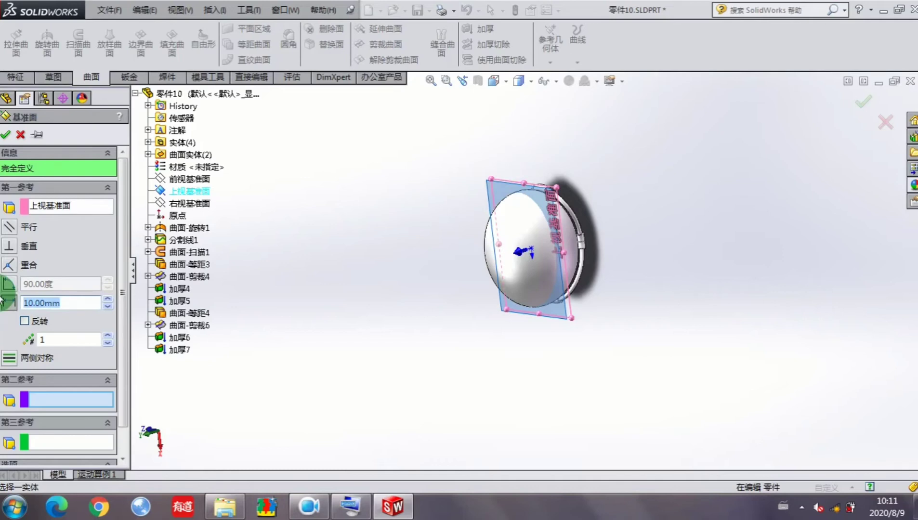
text(85)
click(290, 365)
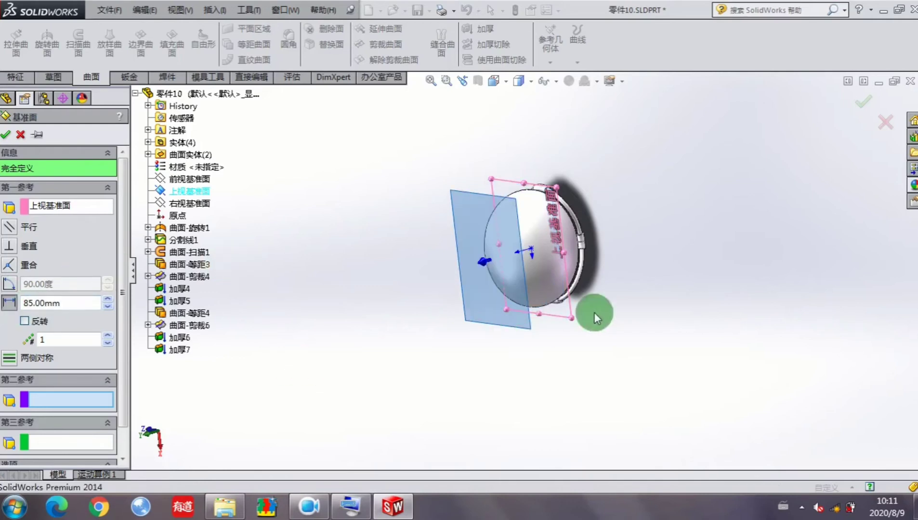
Flip the offset so the reference plane lies on the swept tube's side of the ellipsoid, and create it
middle_drag(666, 270, 402, 252)
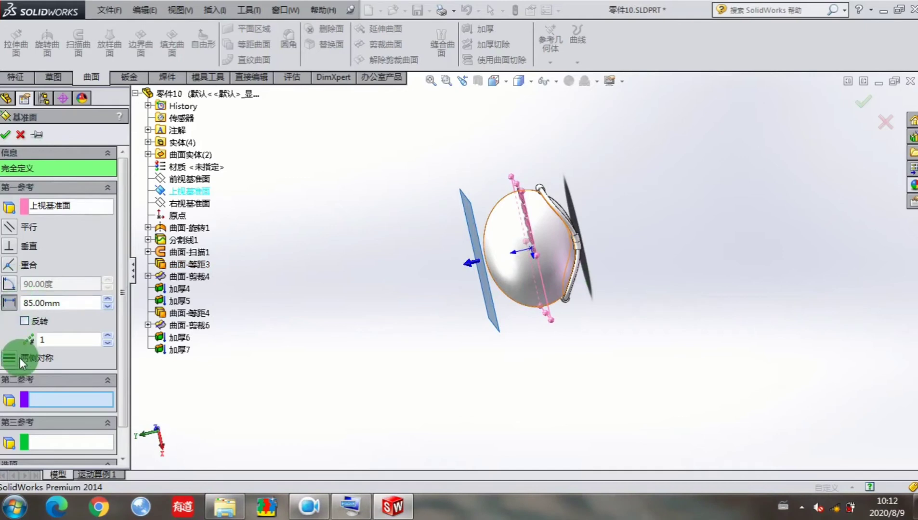
click(24, 321)
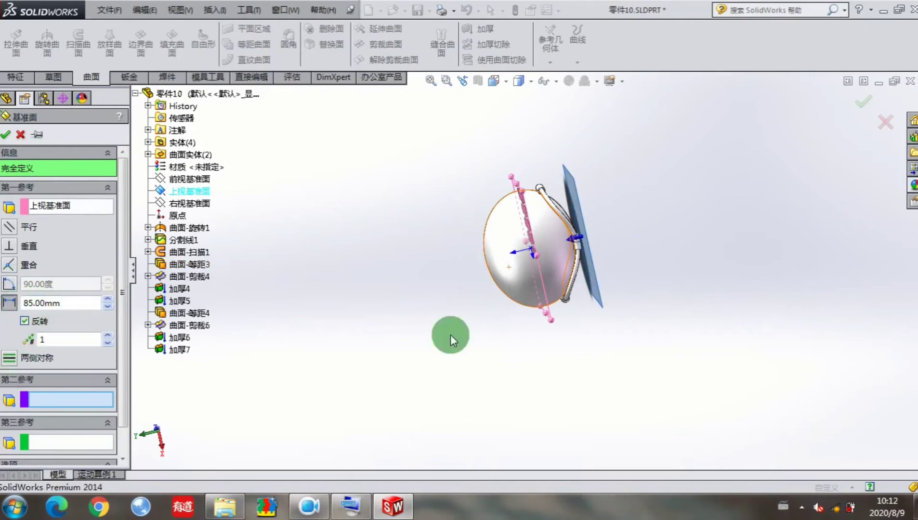
middle_drag(634, 307, 704, 268)
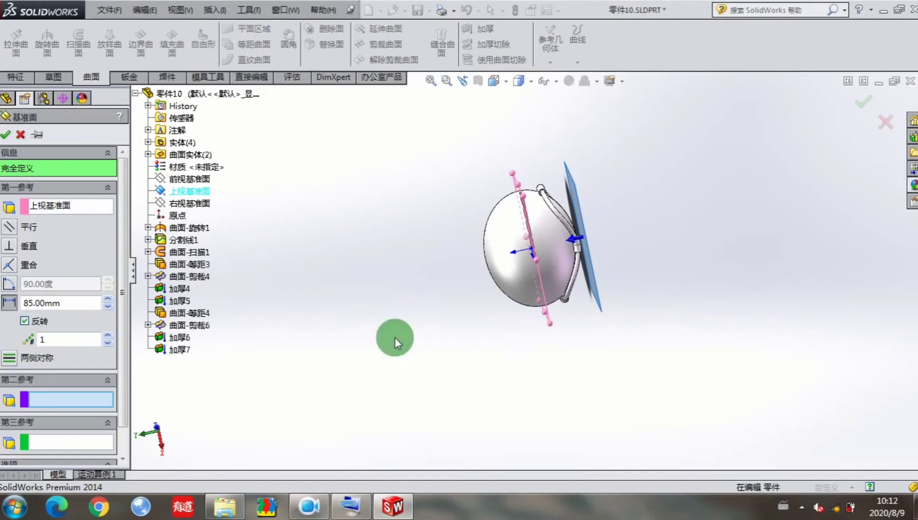
click(8, 137)
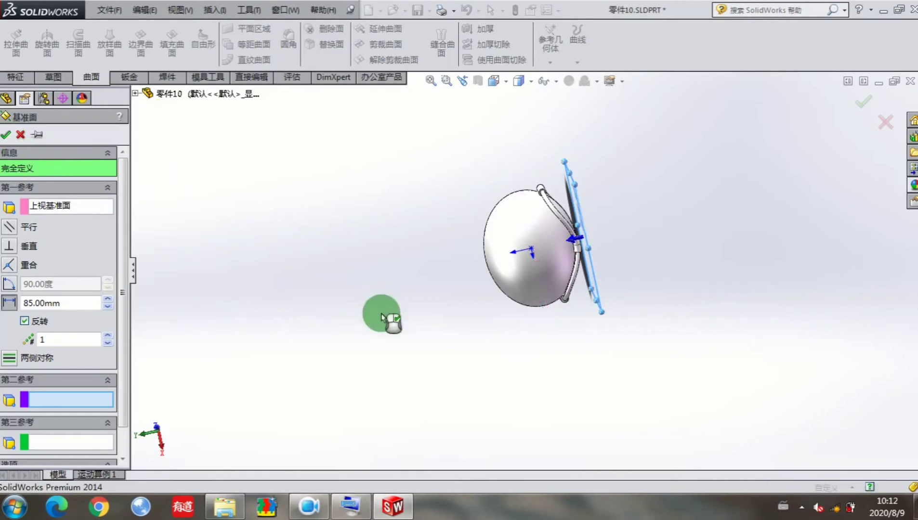
View the new reference plane straight on and start a sketch on it
middle_drag(601, 262, 564, 190)
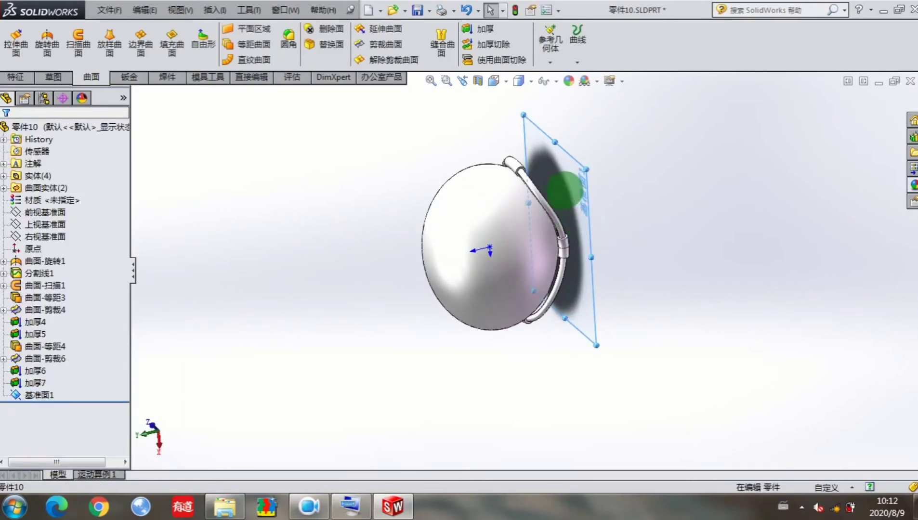
right_click(564, 189)
click(629, 191)
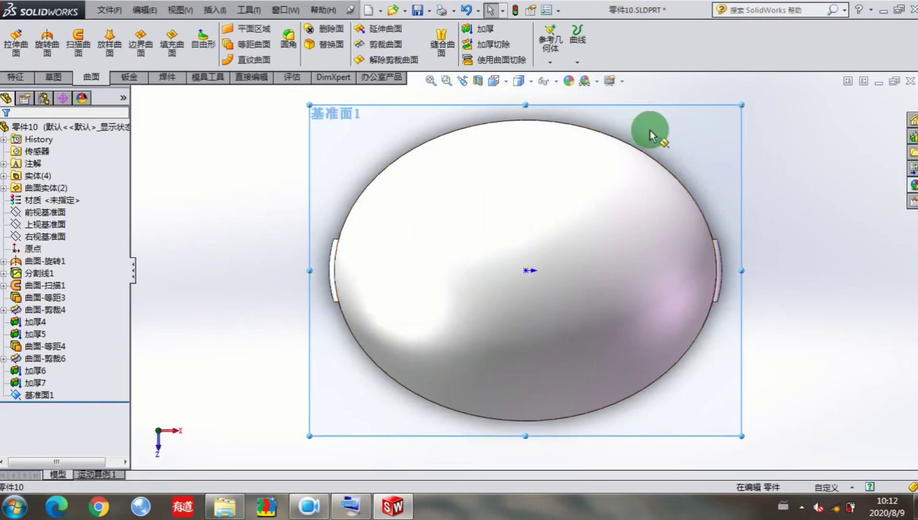
right_click(650, 130)
click(674, 107)
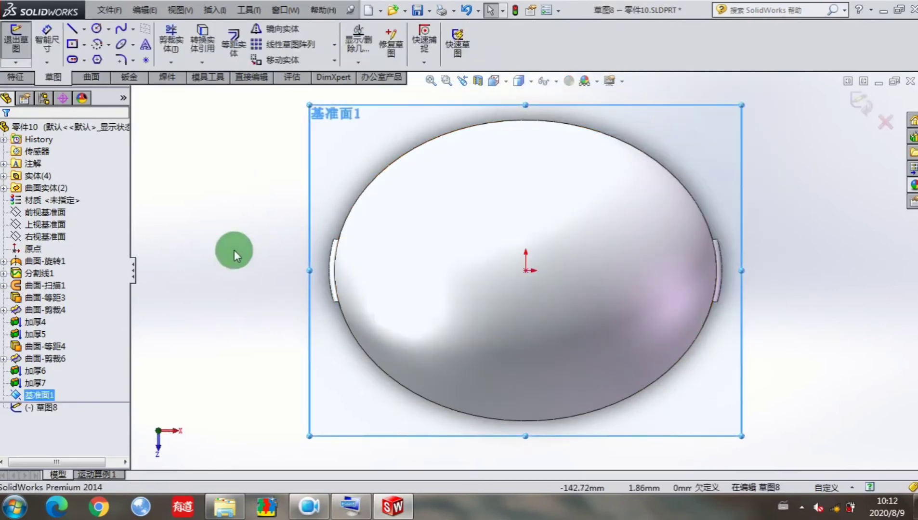
Sketch an upright ellipse with radii of about 17.9 and 8.4 mm near the plane's lower-right corner
click(132, 44)
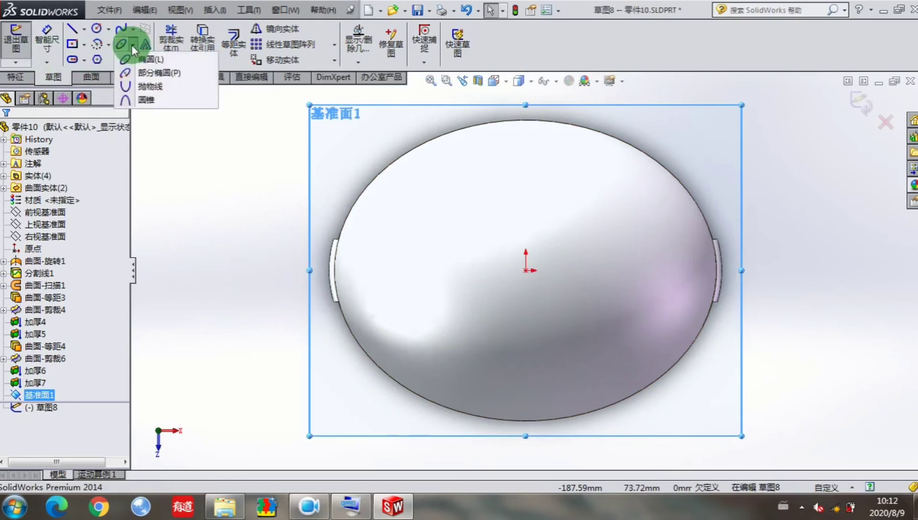
click(131, 58)
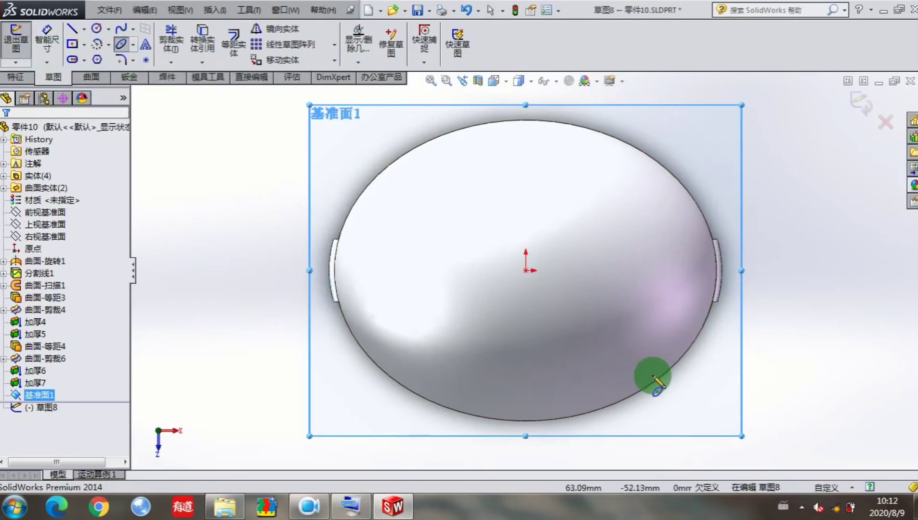
mouse_move(703, 420)
mouse_down()
mouse_move(715, 423)
mouse_move(709, 430)
mouse_up()
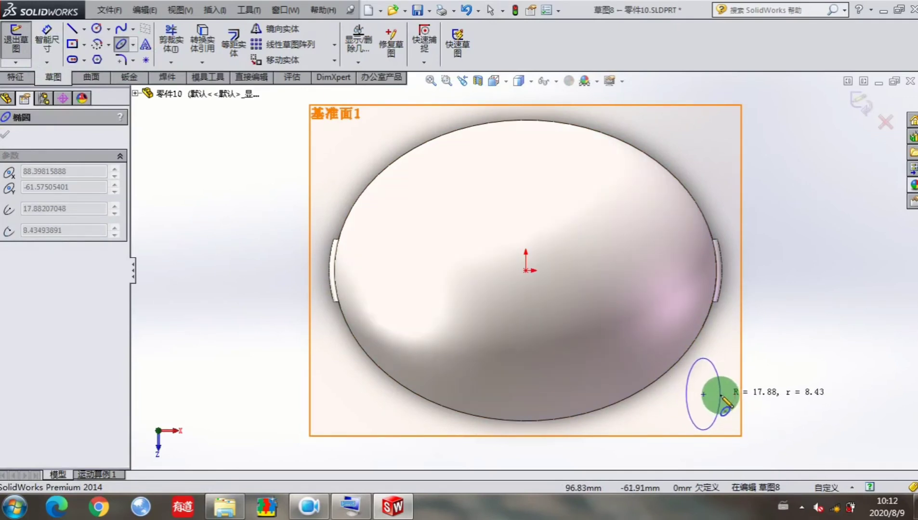
click(720, 395)
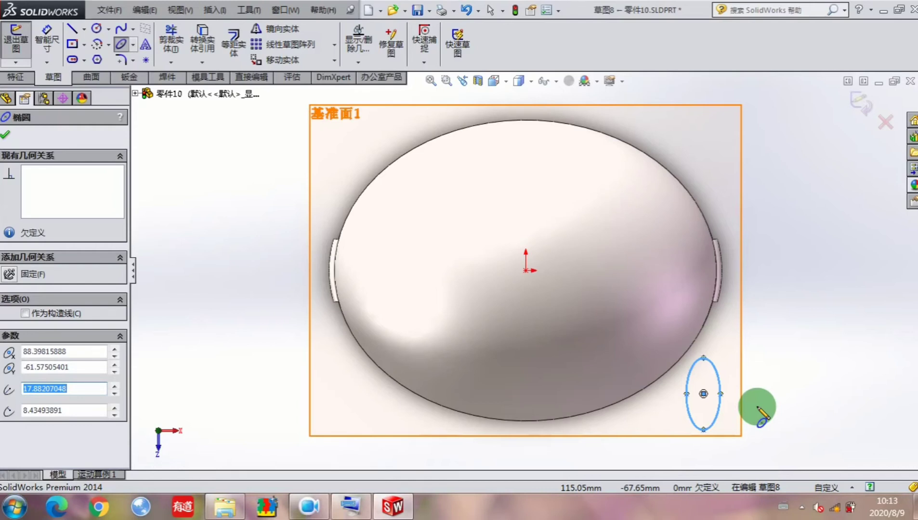
Dimension the horizontal distance between the small ellipse's centre and the origin as 90 mm
click(46, 43)
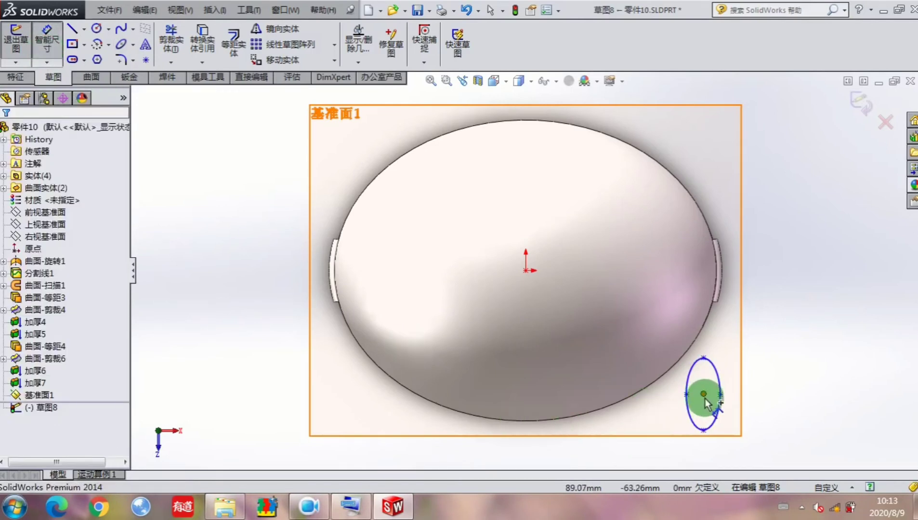
click(691, 422)
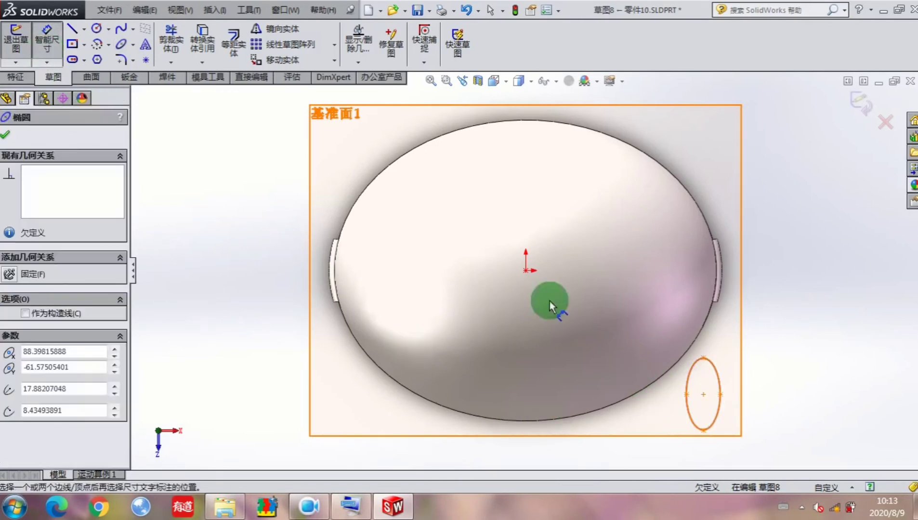
click(526, 271)
scroll(581, 438, up, 2)
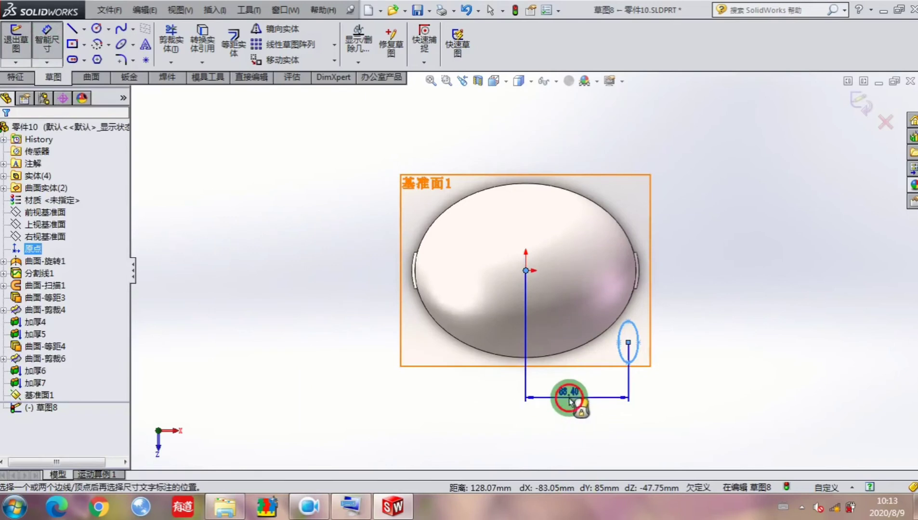
click(573, 396)
text(90)
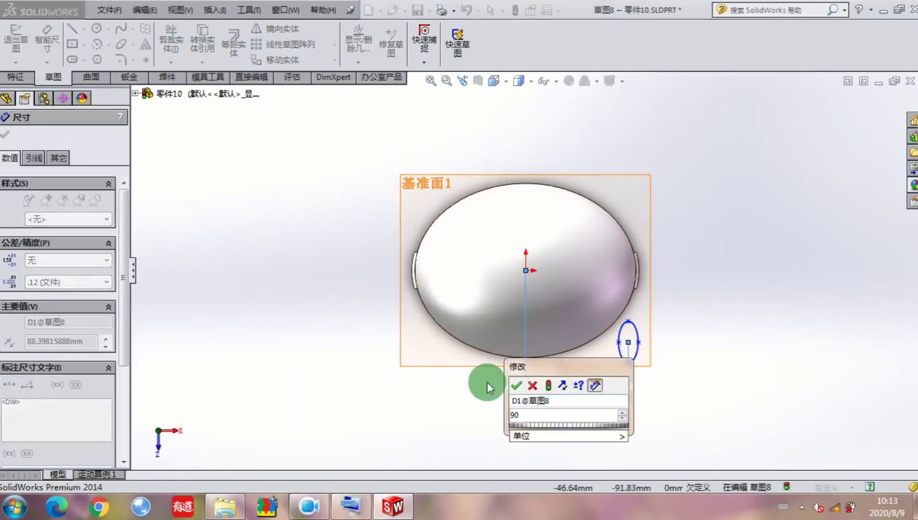
click(517, 385)
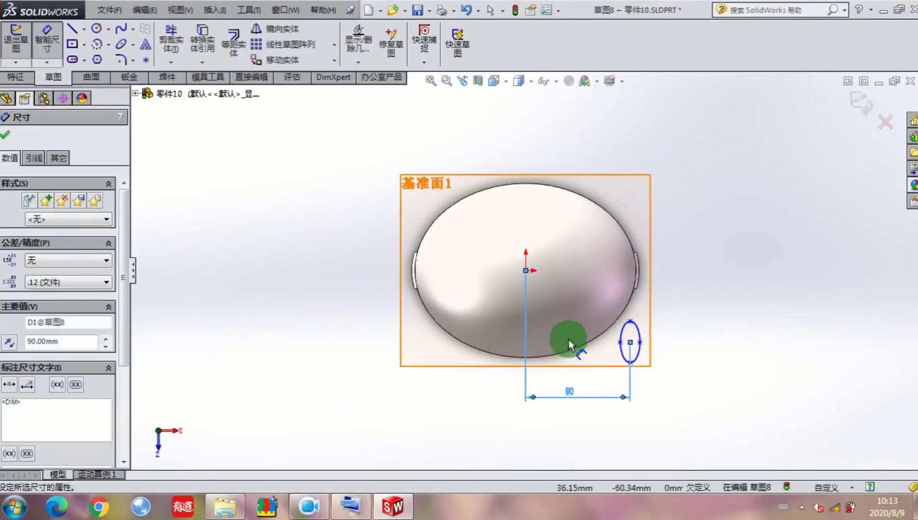
Dimension the vertical distance between the small ellipse's centre and the origin as 64 mm and place the dimension closer to the ellipse
click(636, 328)
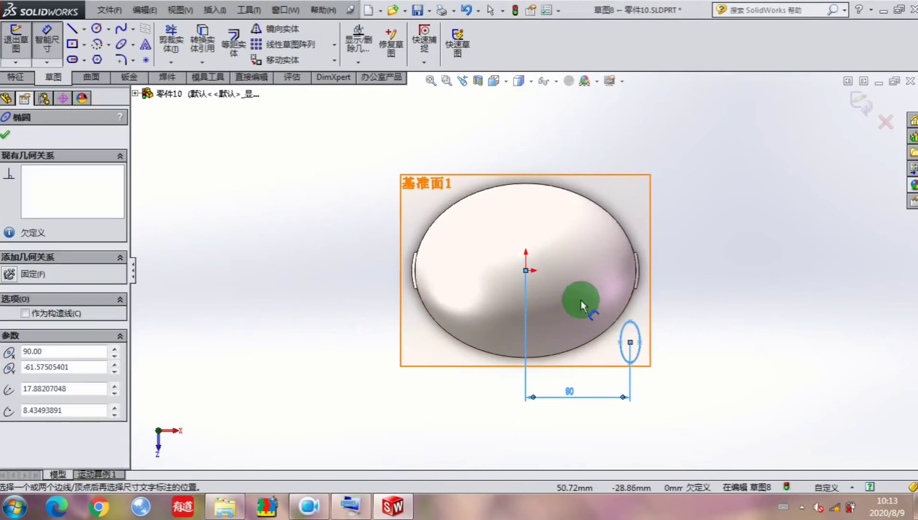
click(526, 270)
click(705, 301)
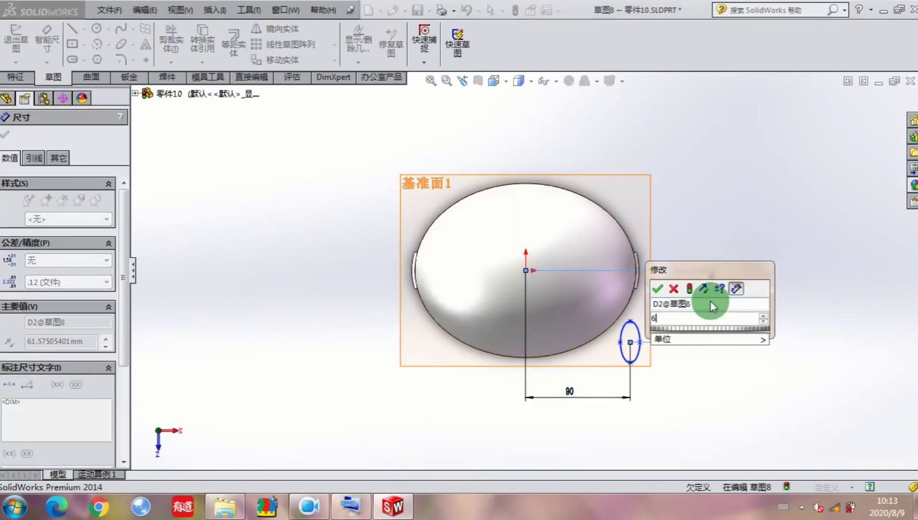
text(64)
click(657, 289)
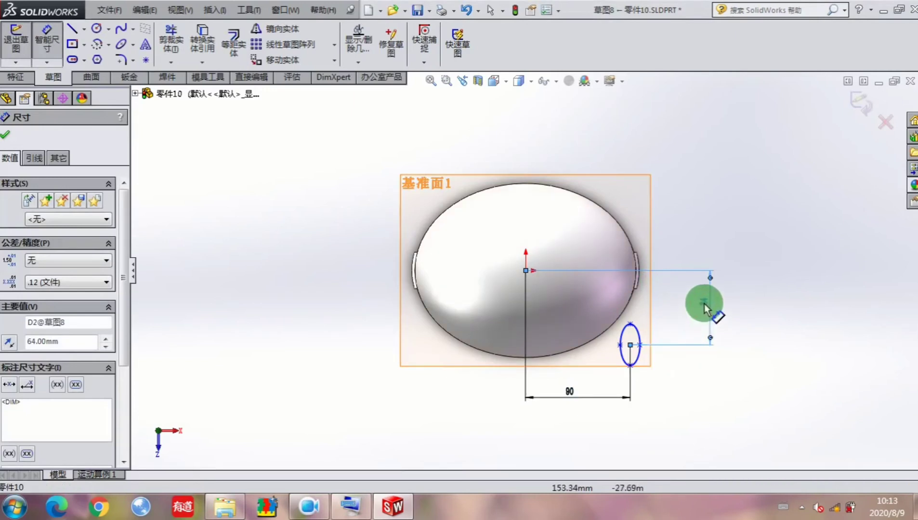
drag(704, 303, 668, 304)
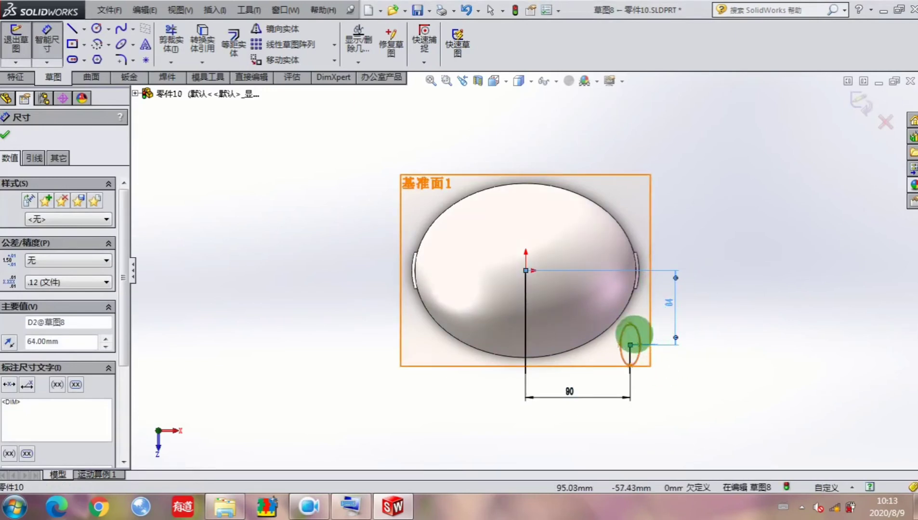
Dimension the small ellipse's horizontal width as 13 mm, placing the dimension above it
click(629, 344)
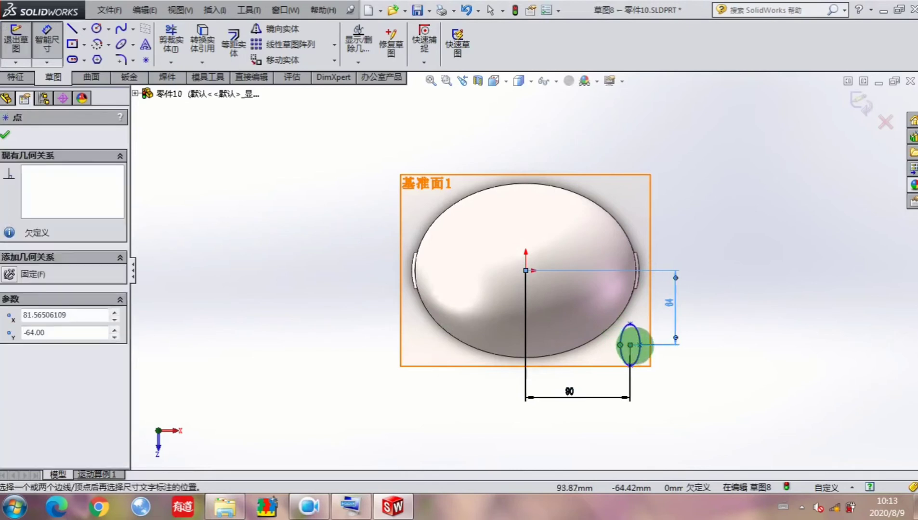
click(642, 337)
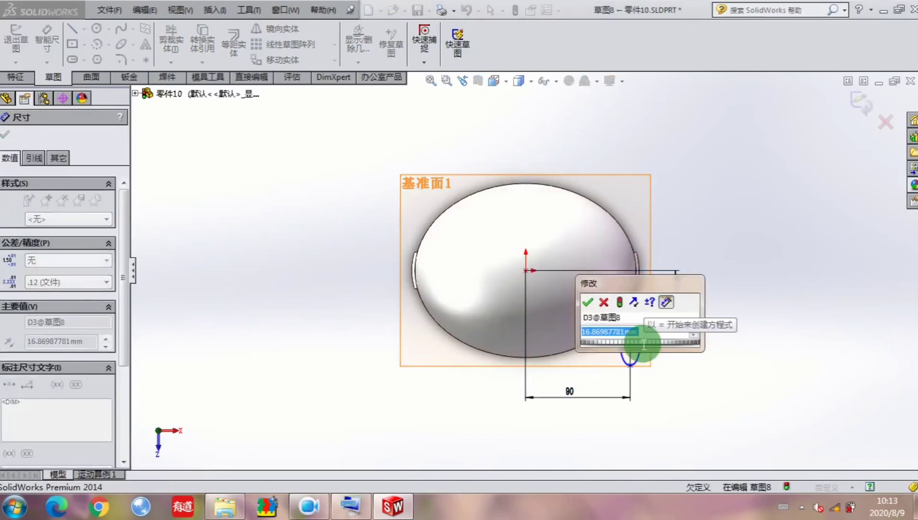
text(13)
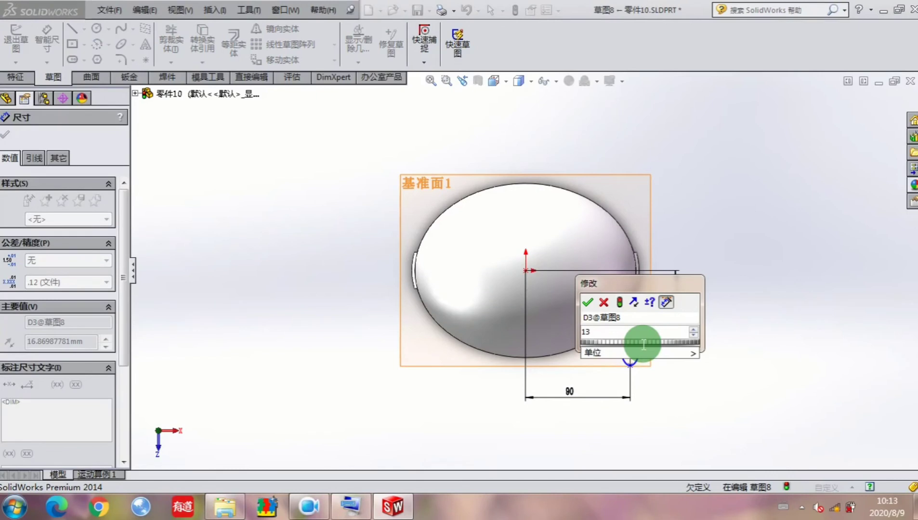
click(587, 302)
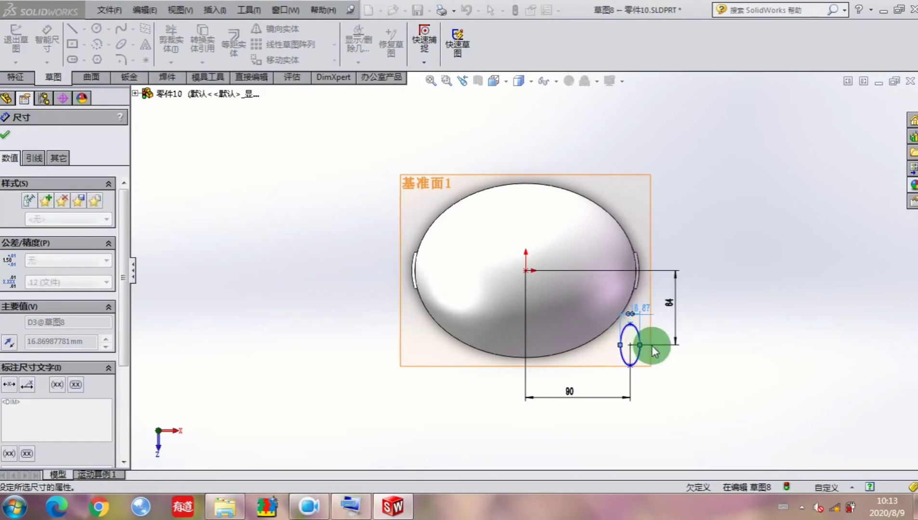
Dimension the small ellipse's height between its upper and lower points as 25 mm
scroll(639, 354, down, 2)
scroll(629, 360, down, 2)
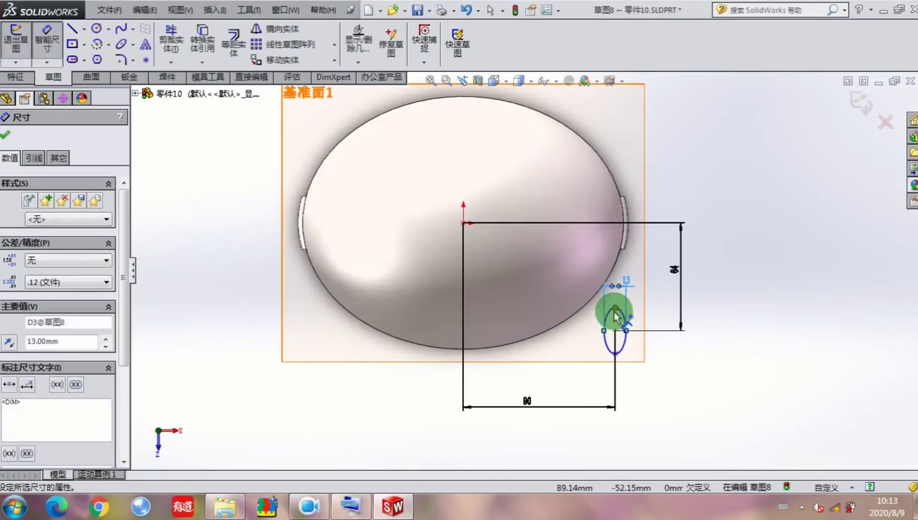
click(615, 308)
click(616, 355)
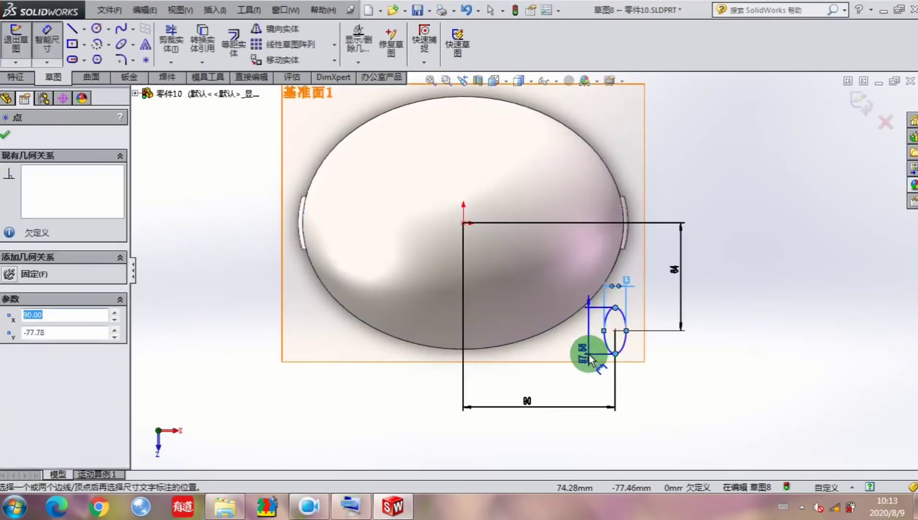
click(589, 356)
text(25)
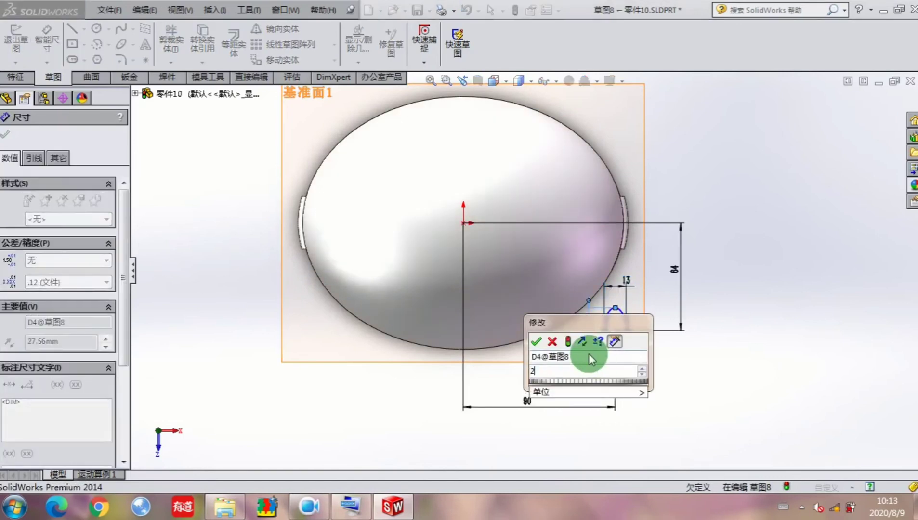
click(536, 341)
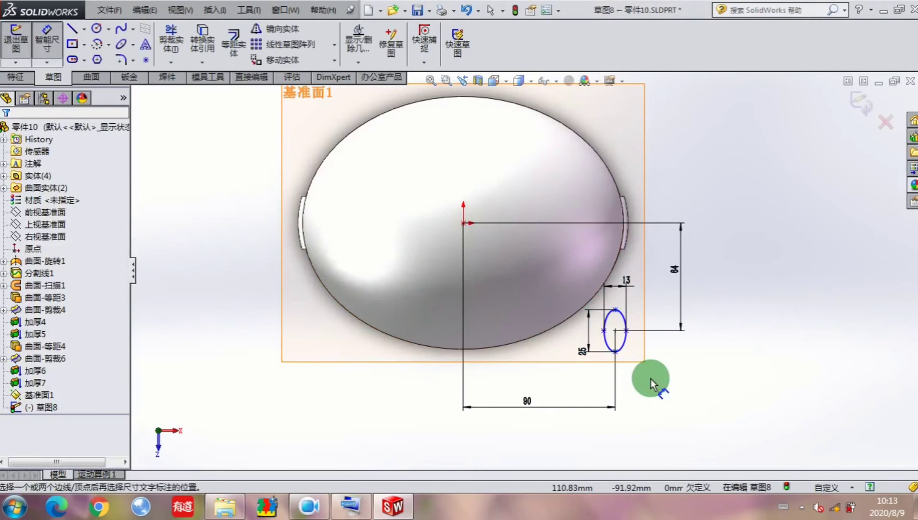
Fully define the ellipse sketch by calculating relations and dimensions for all its entities, and exit the sketch
scroll(651, 383, up, 1)
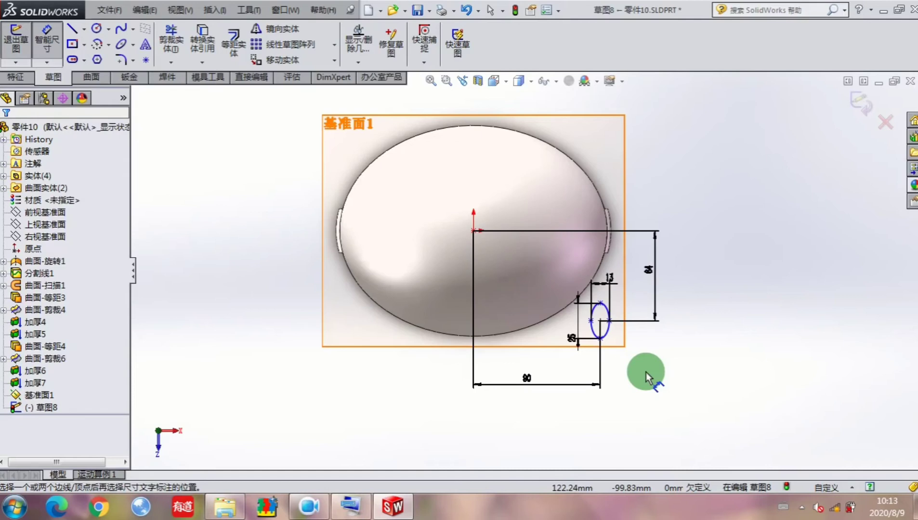
click(362, 65)
click(361, 102)
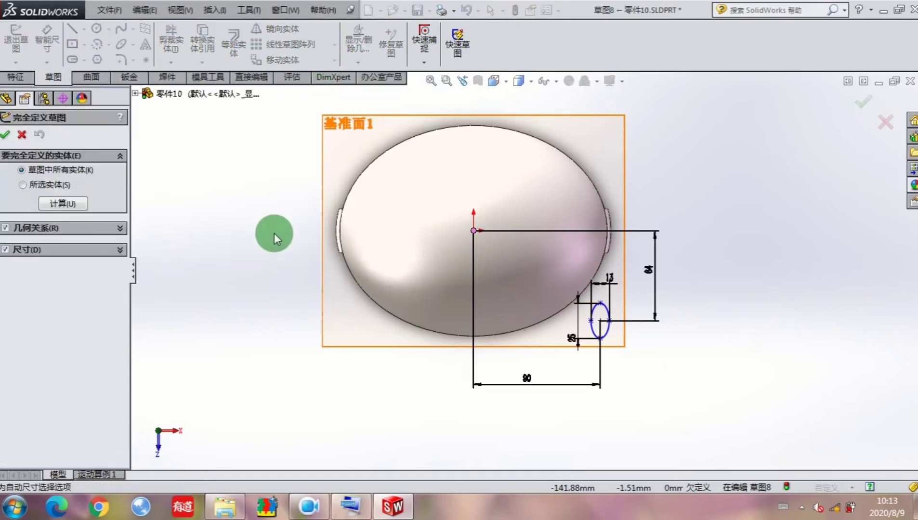
click(73, 203)
click(5, 135)
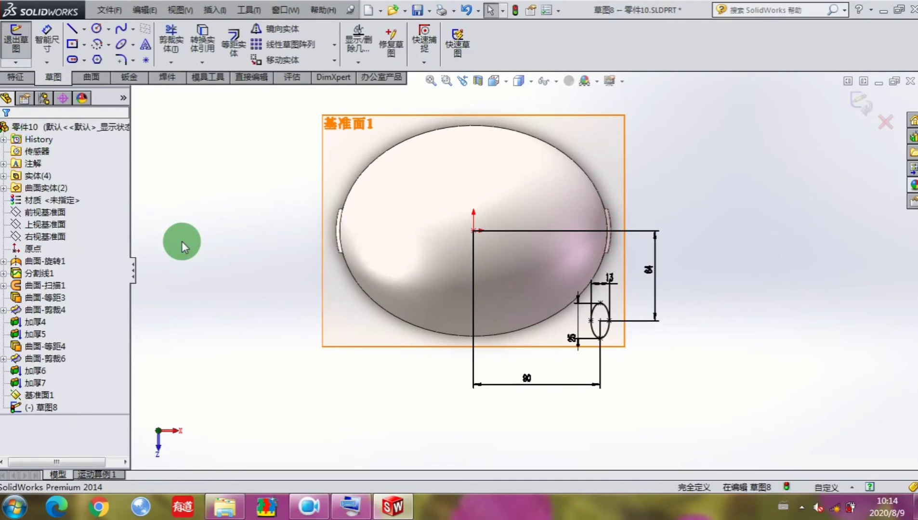
click(22, 56)
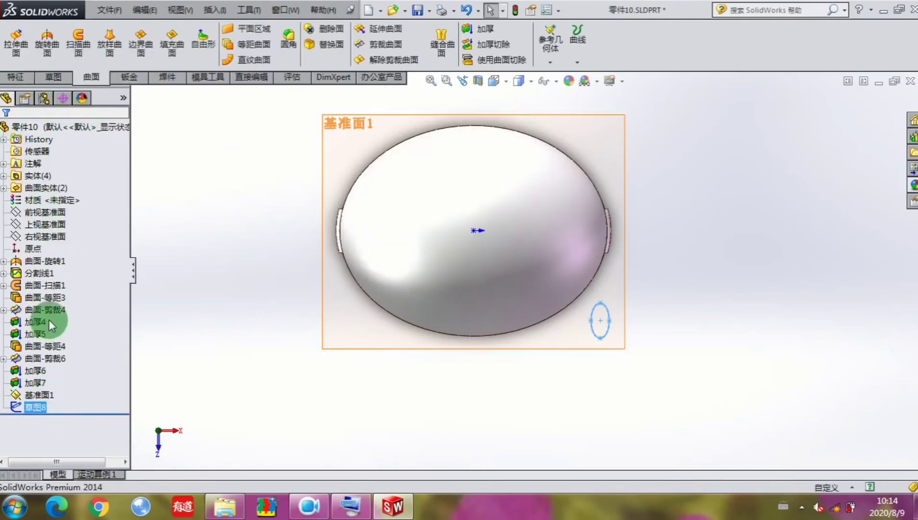
View the Front Plane straight on and start a sketch on it
click(58, 212)
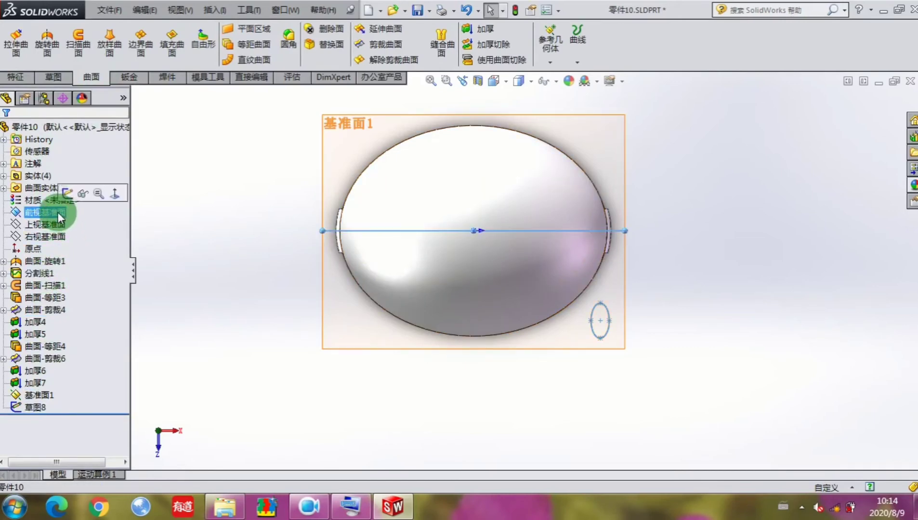
click(111, 193)
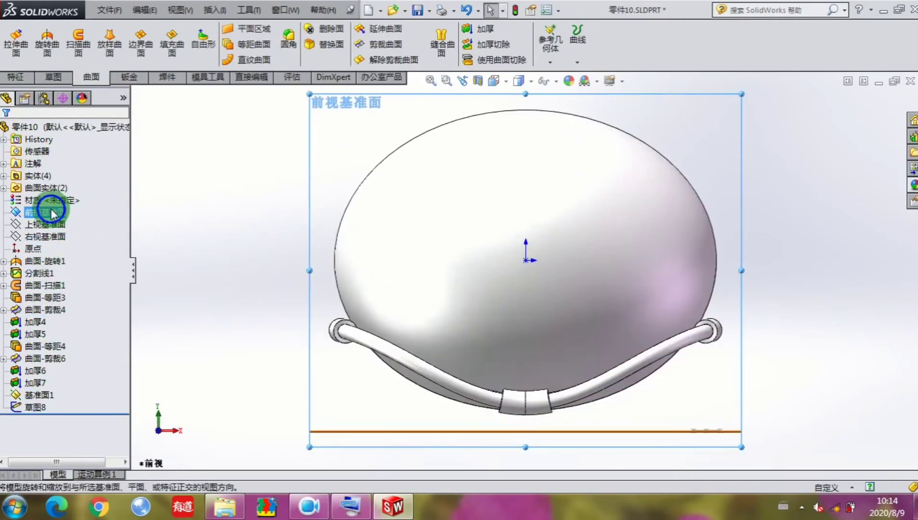
right_click(51, 209)
click(60, 192)
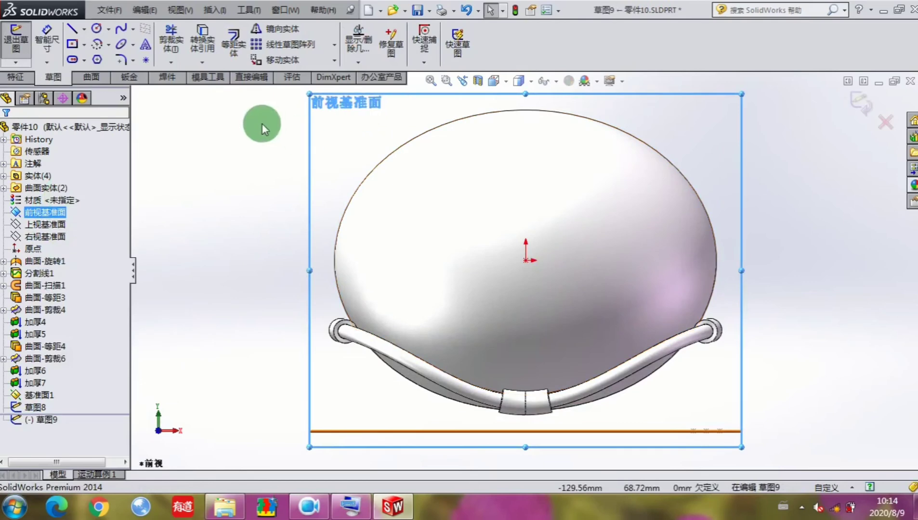
Sketch a circle with a radius of about 1.4 mm just below the ring at the tube's right end
click(96, 28)
scroll(759, 366, down, 3)
scroll(710, 369, down, 5)
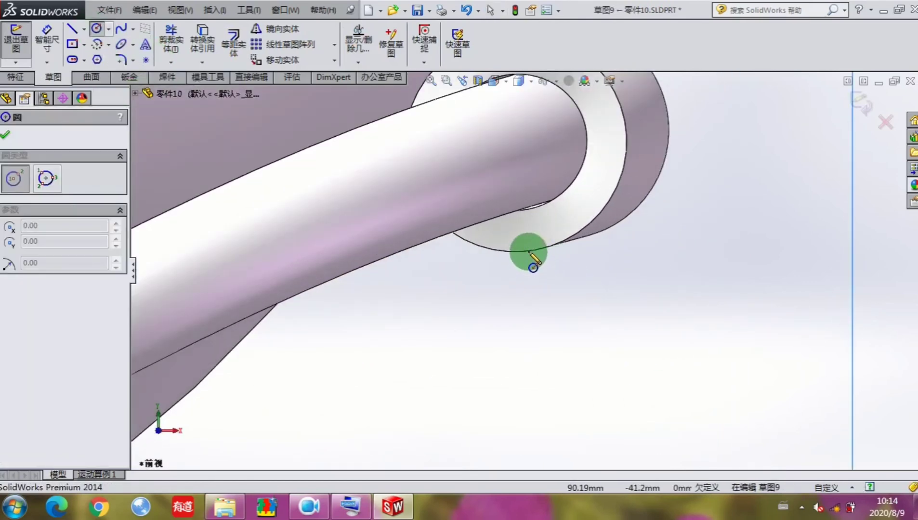
click(533, 284)
click(536, 257)
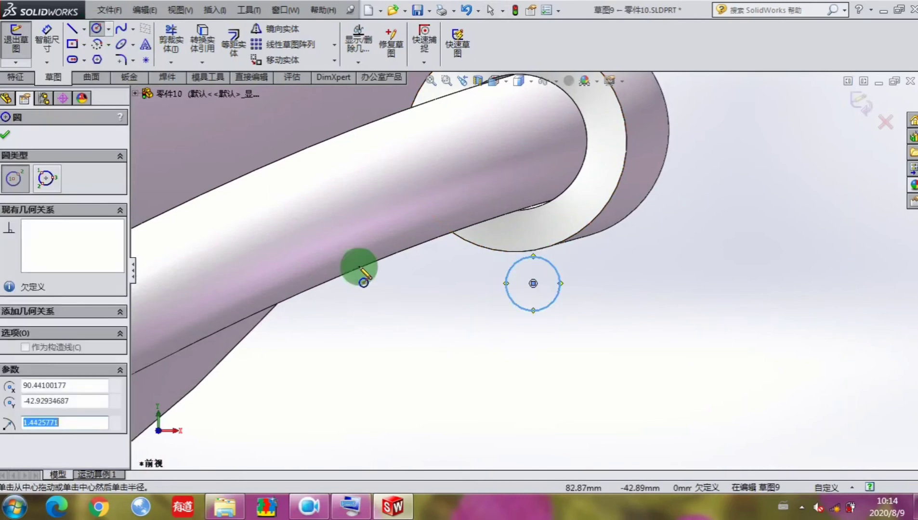
Dimension the small circle's diameter as 4 mm, placing the dimension beside it
click(56, 49)
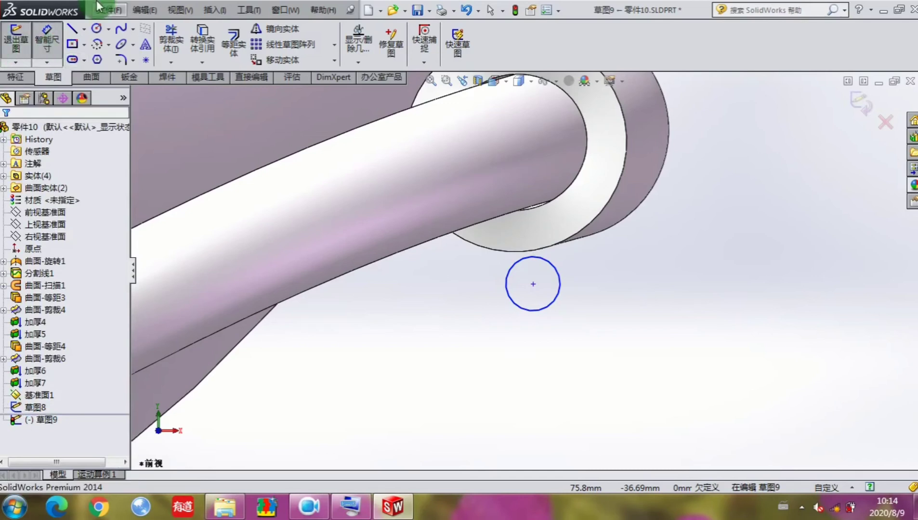
click(555, 297)
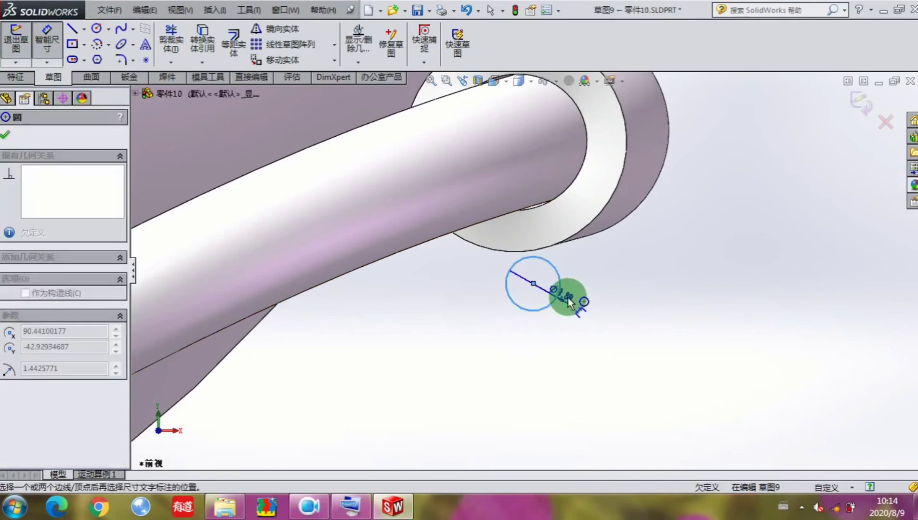
click(591, 286)
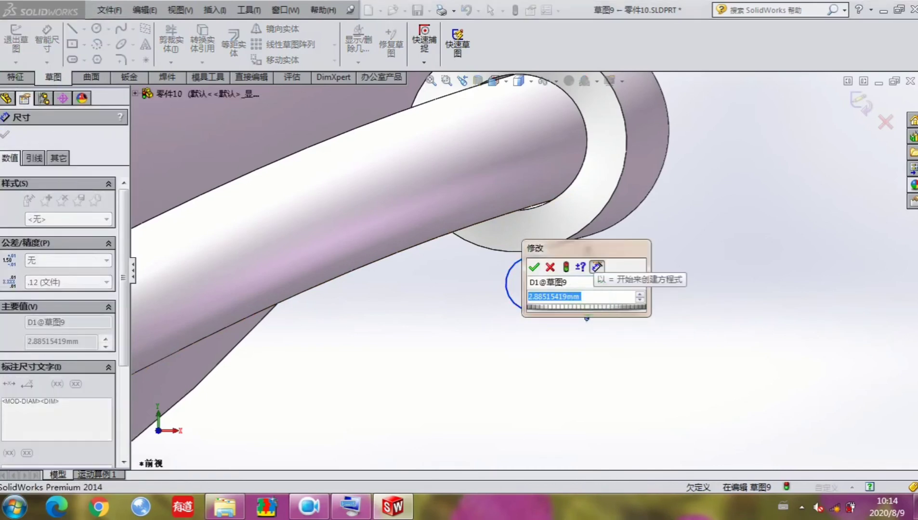
text(4)
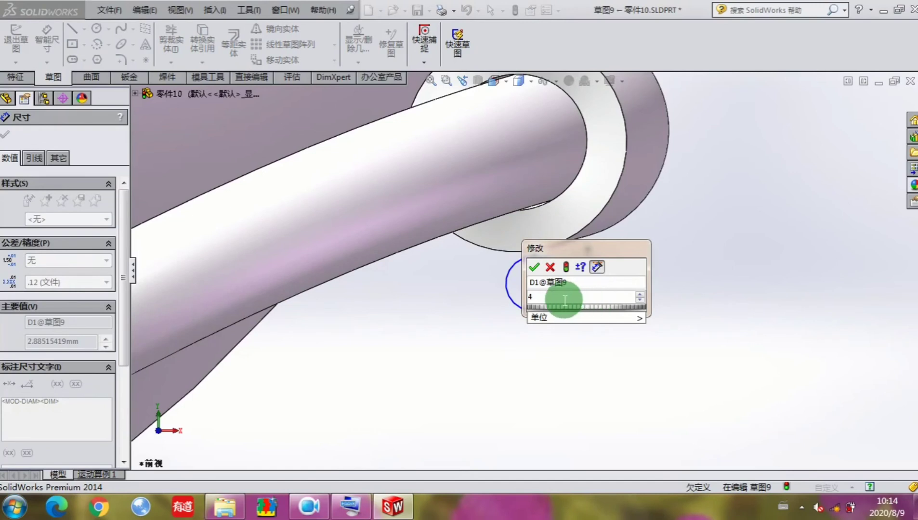
click(534, 267)
Change the small circle's diameter to 4.5 mm
click(584, 277)
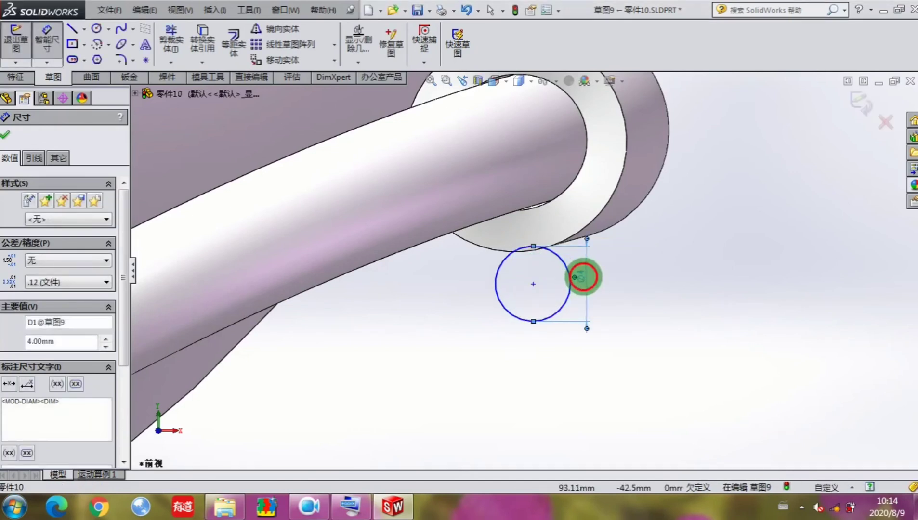
click(533, 293)
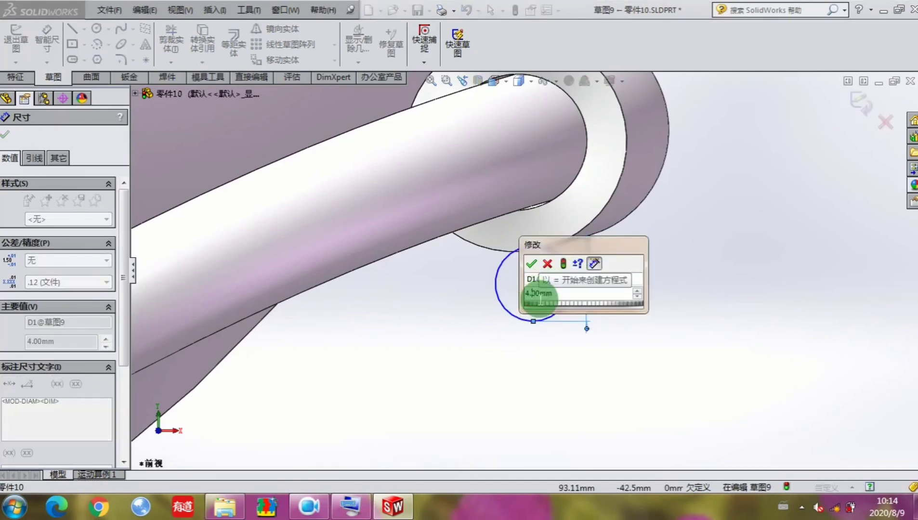
text(5)
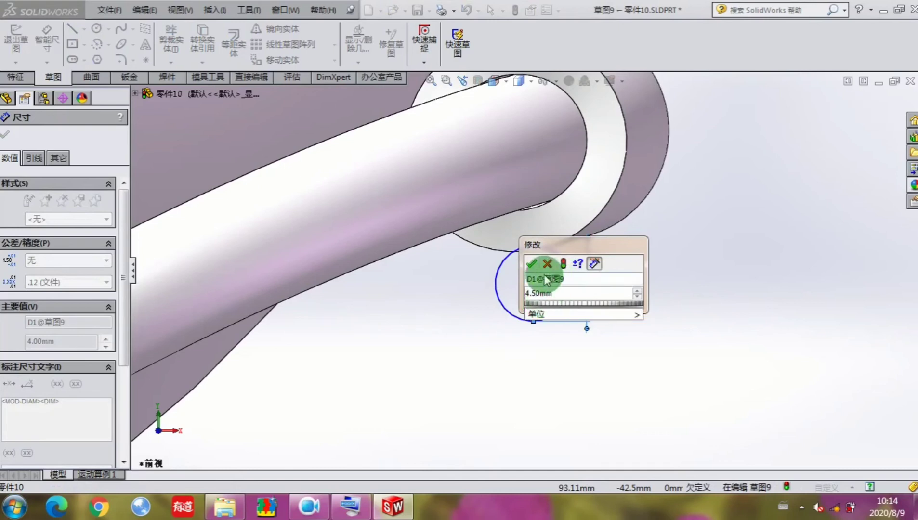
click(531, 264)
Make the small circle tangent to the outer edge of the ring above it
scroll(534, 305, up, 3)
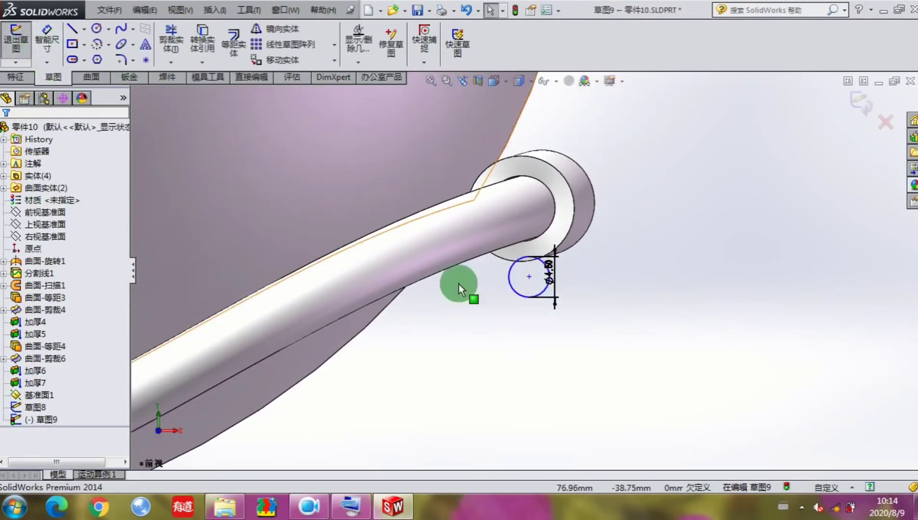
scroll(520, 259, down, 5)
click(579, 268)
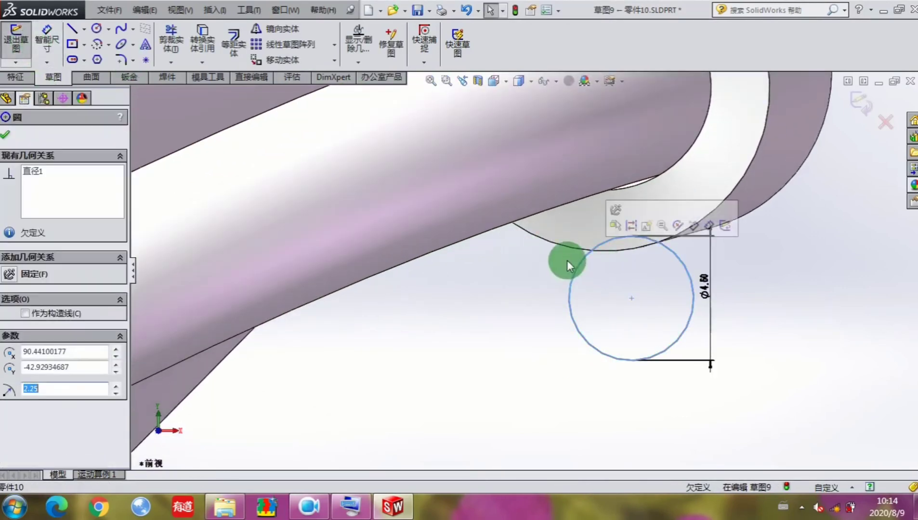
ctrl+click(572, 248)
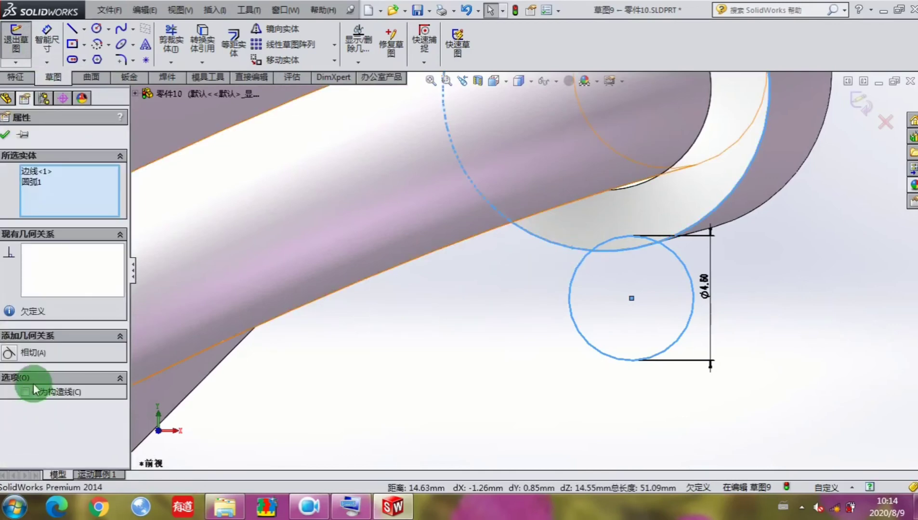
click(8, 353)
click(7, 137)
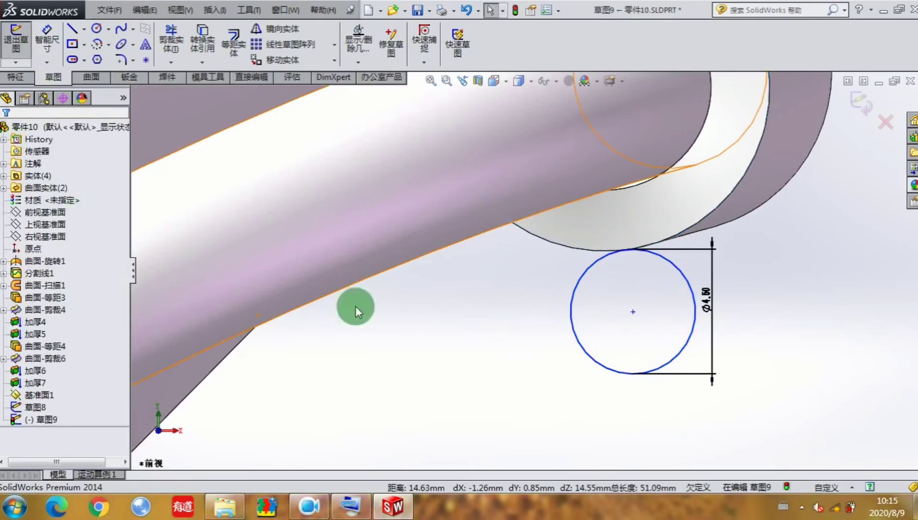
Add a horizontal dimension between the small circle's centre and the origin, placing it beneath the ellipsoid body
scroll(553, 337, up, 4)
scroll(524, 359, up, 4)
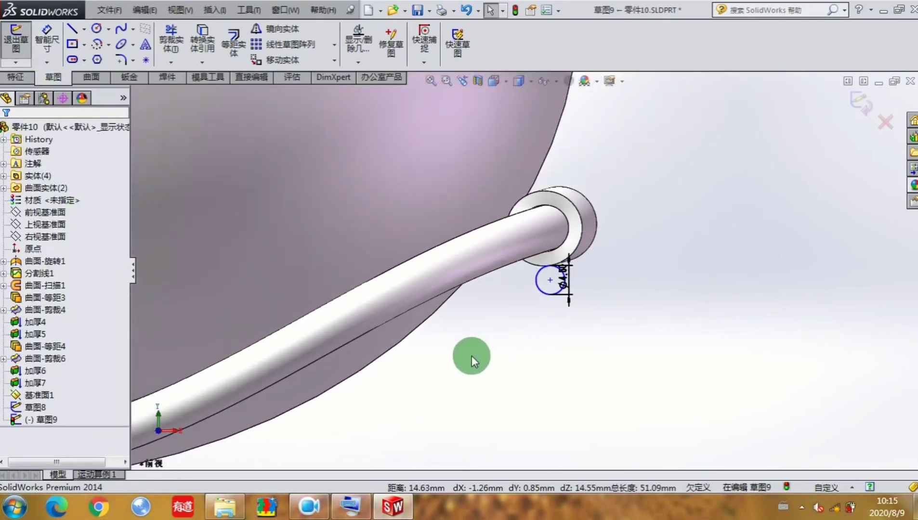
click(47, 39)
scroll(550, 299, up, 2)
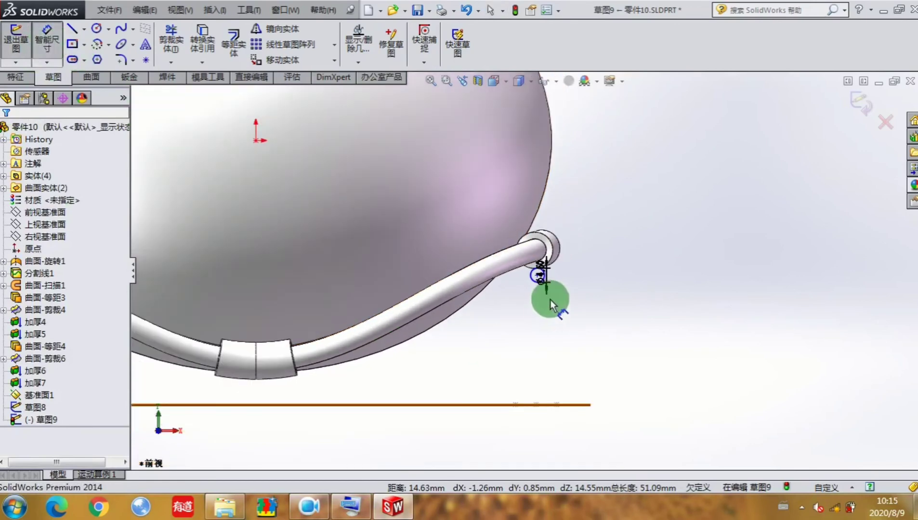
scroll(535, 288, up, 1)
click(534, 266)
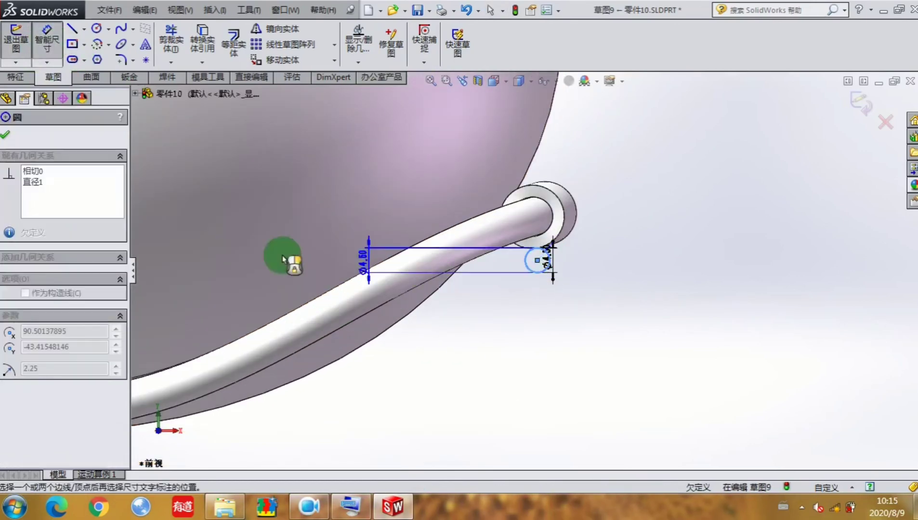
scroll(430, 240, down, 5)
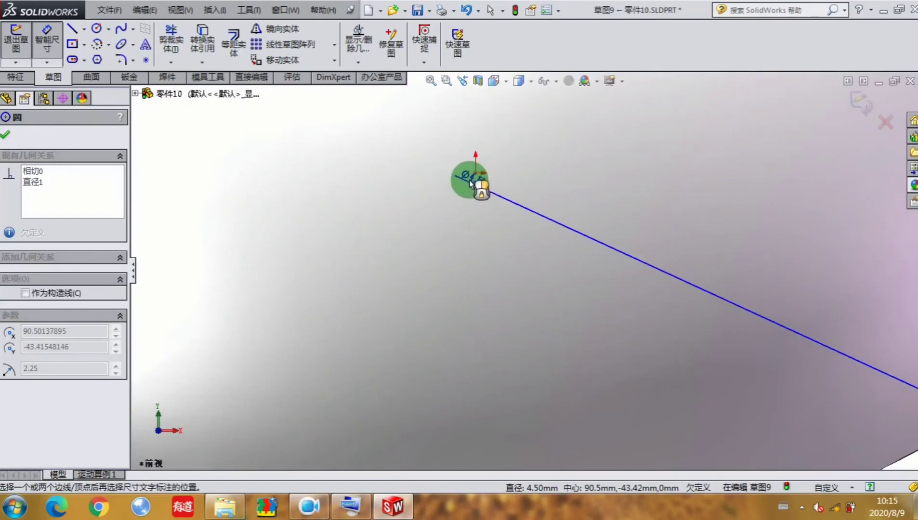
click(475, 172)
scroll(475, 183, up, 3)
scroll(522, 374, up, 3)
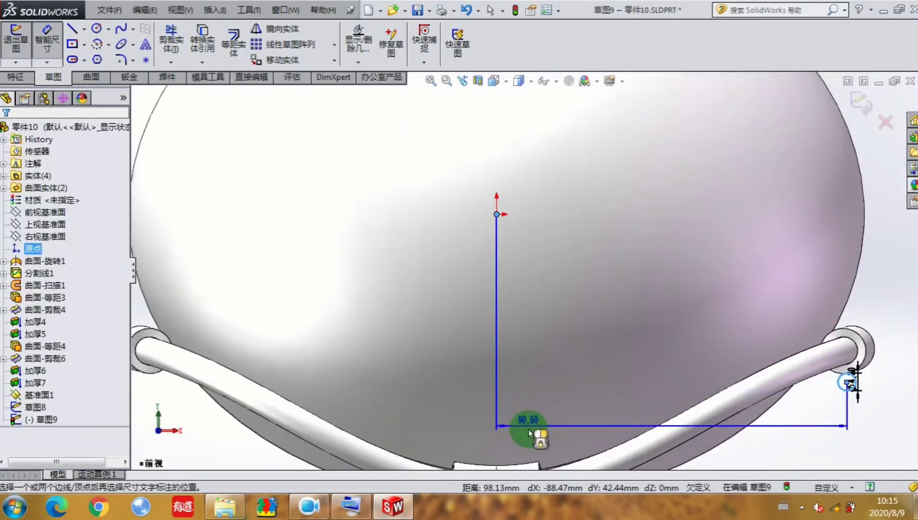
scroll(533, 442, up, 2)
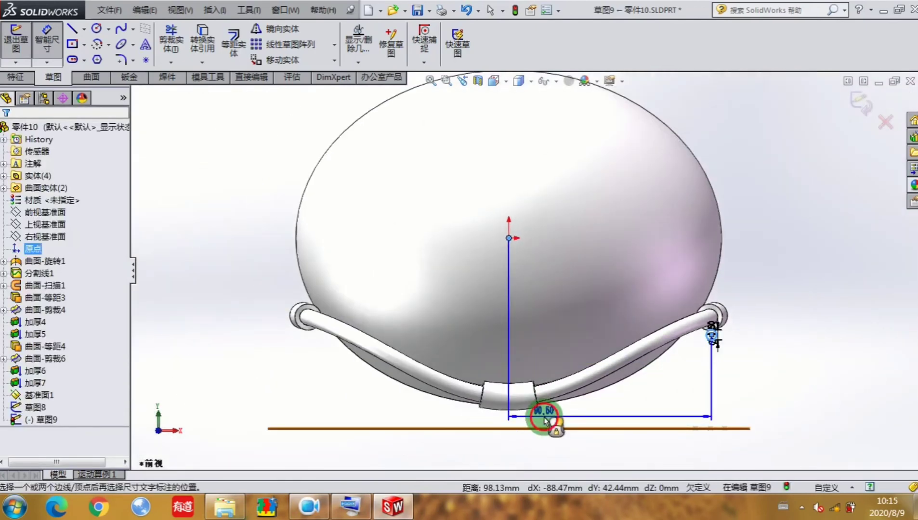
click(541, 436)
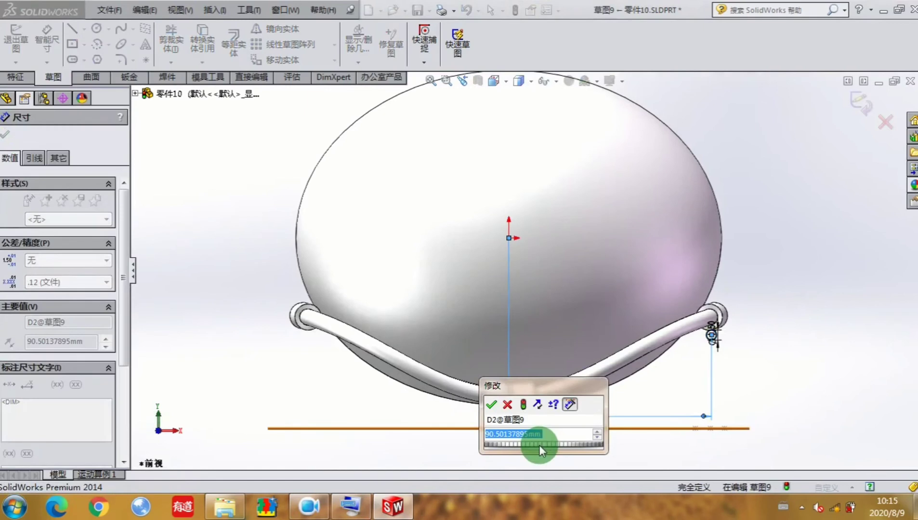
Set the circle's horizontal distance from the origin to 90 mm and exit the sketch
drag(501, 436, 486, 438)
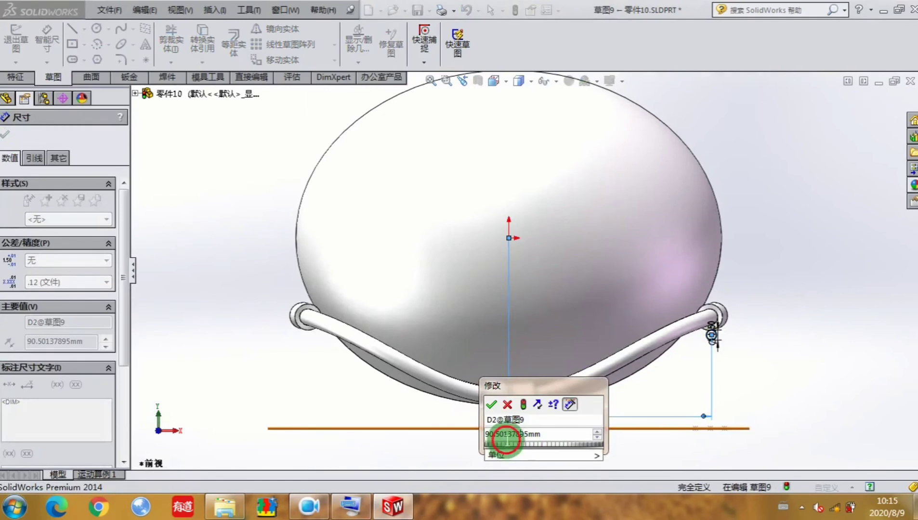
key(BackSpace)
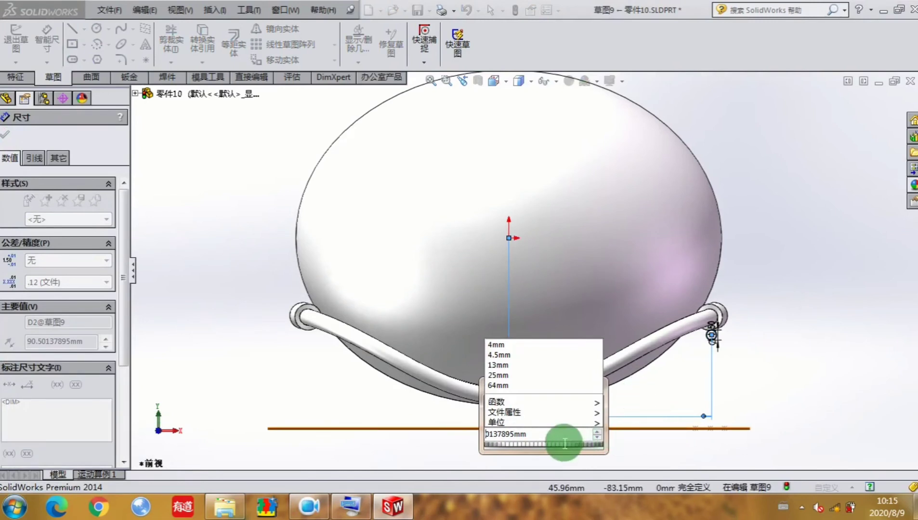
drag(556, 438, 392, 433)
text(90)
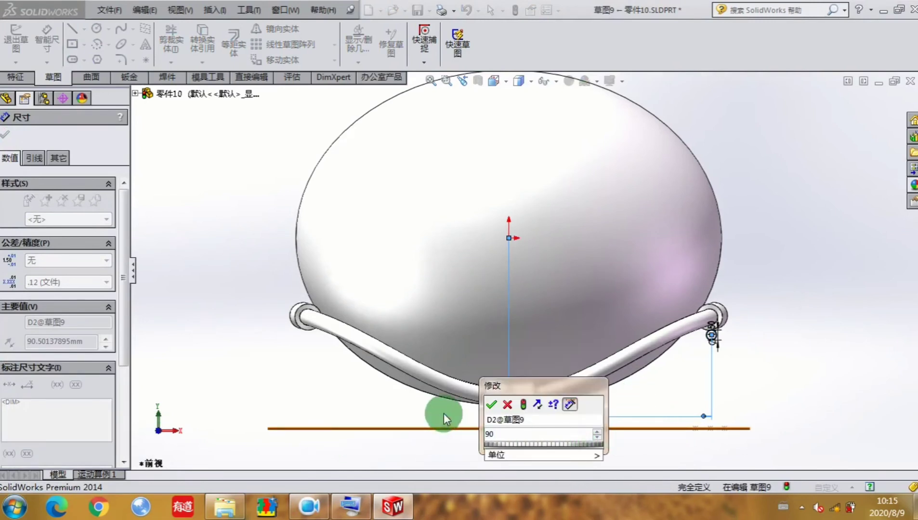
click(491, 404)
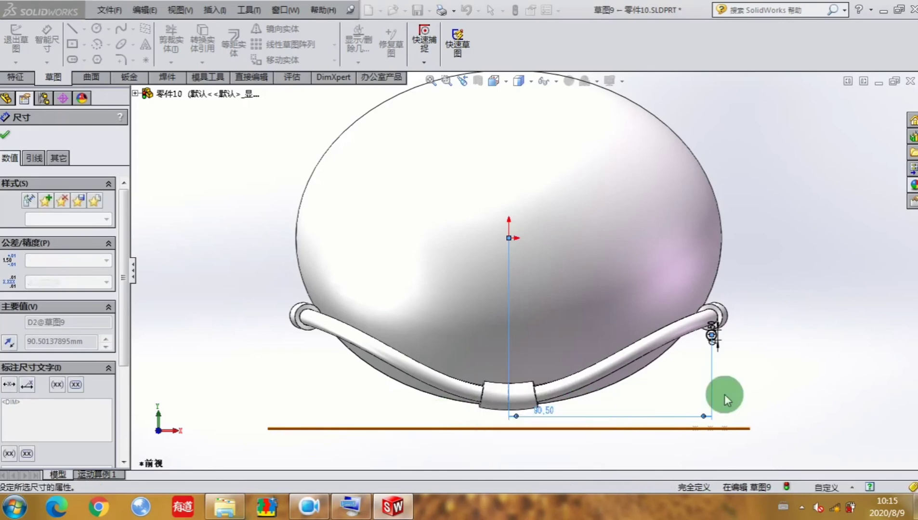
scroll(710, 359, down, 3)
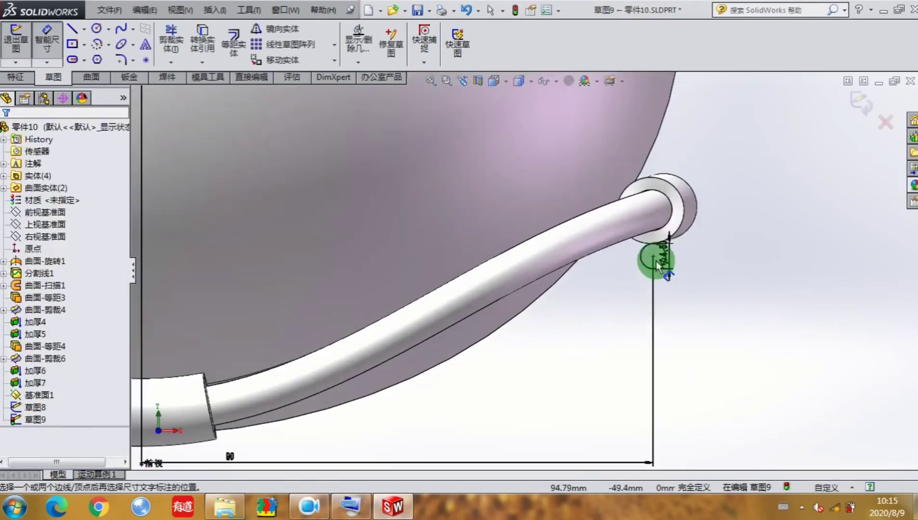
scroll(650, 260, down, 2)
scroll(553, 161, up, 3)
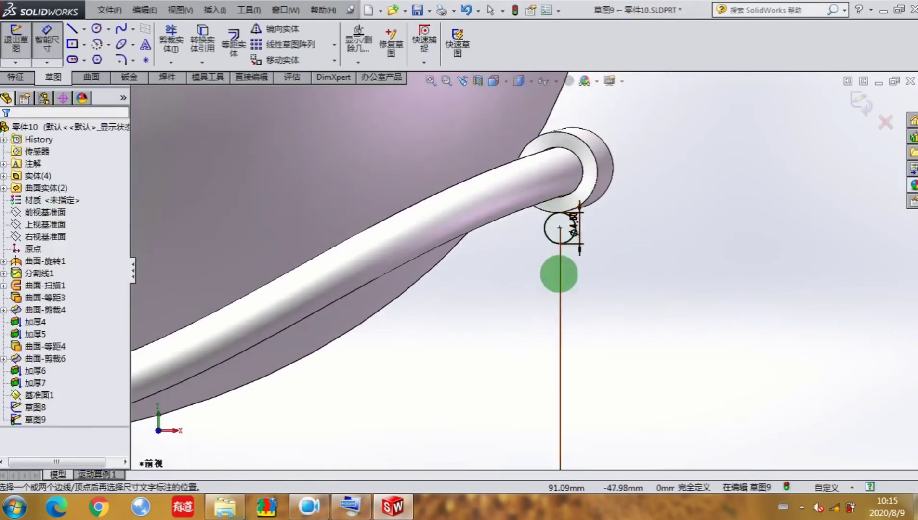
scroll(557, 272, up, 5)
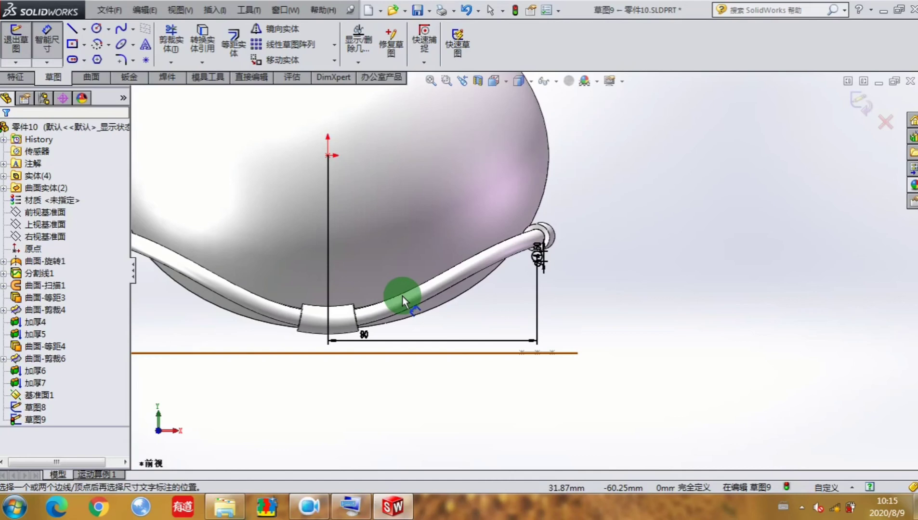
click(16, 38)
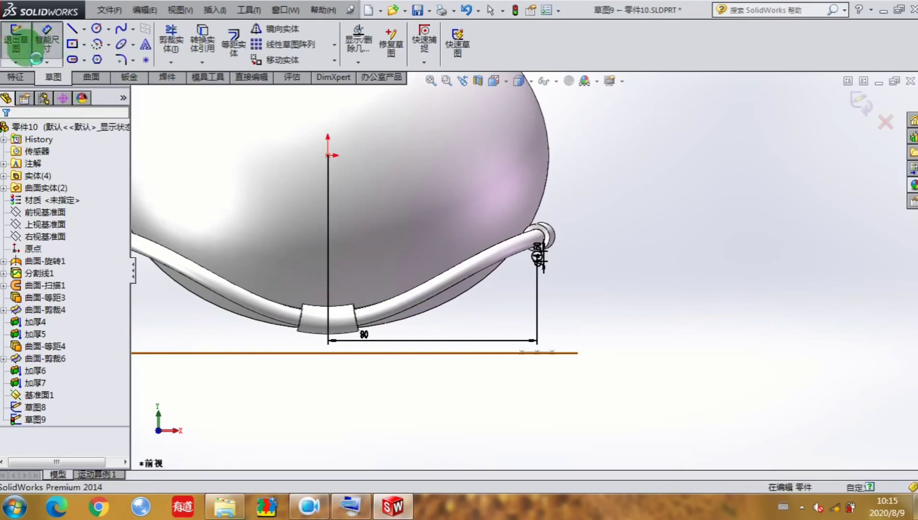
Start a surface loft using the small circle sketch and the ellipse on the lower plane as its two profiles
click(111, 43)
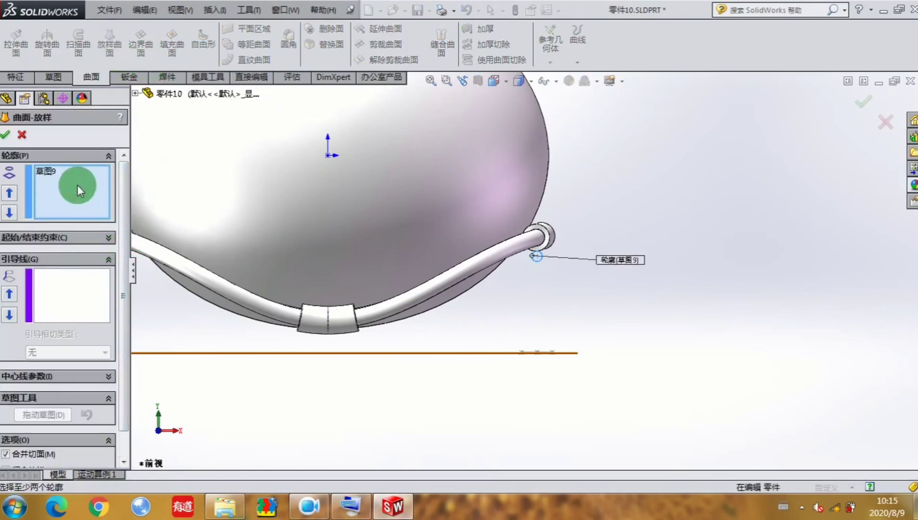
middle_drag(526, 299, 536, 359)
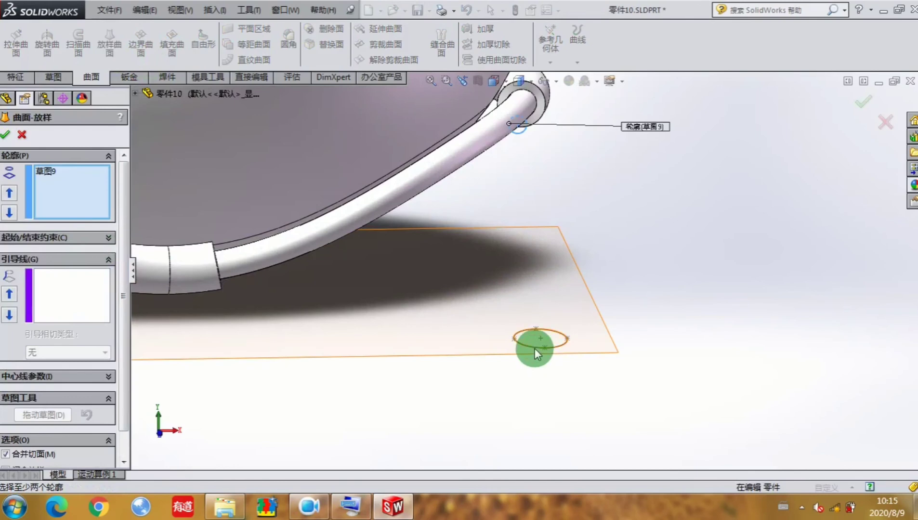
click(535, 350)
mouse_move(574, 371)
middle_down()
mouse_move(639, 289)
mouse_move(594, 262)
middle_up()
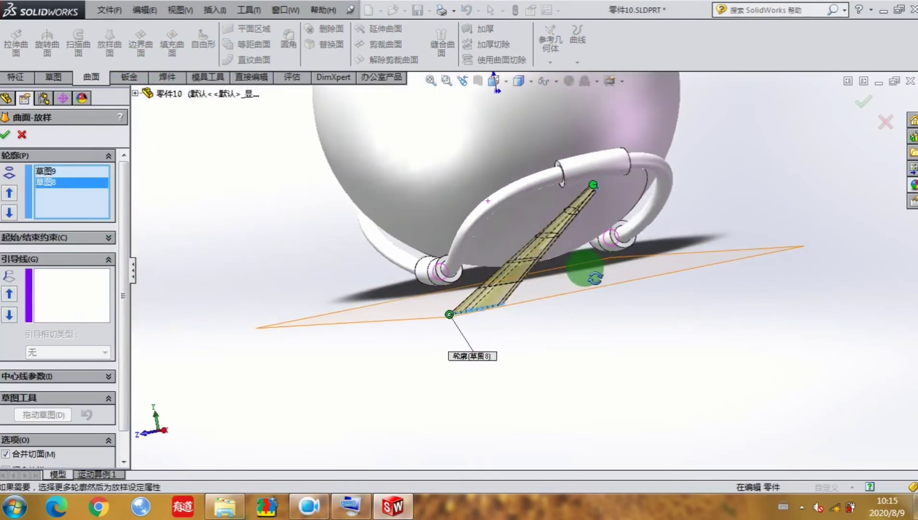
Set the loft's start and end constraints to Normal To Profile and create the leg surface
click(107, 240)
click(77, 269)
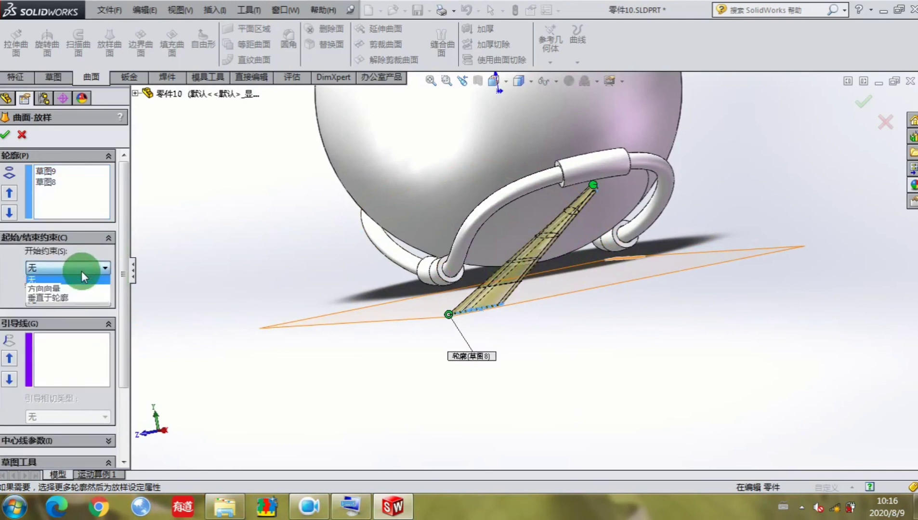
click(78, 295)
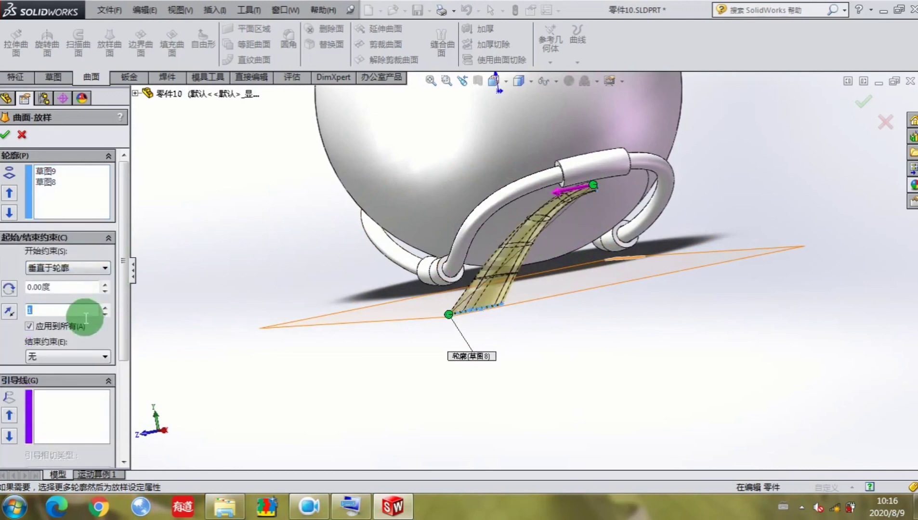
click(92, 359)
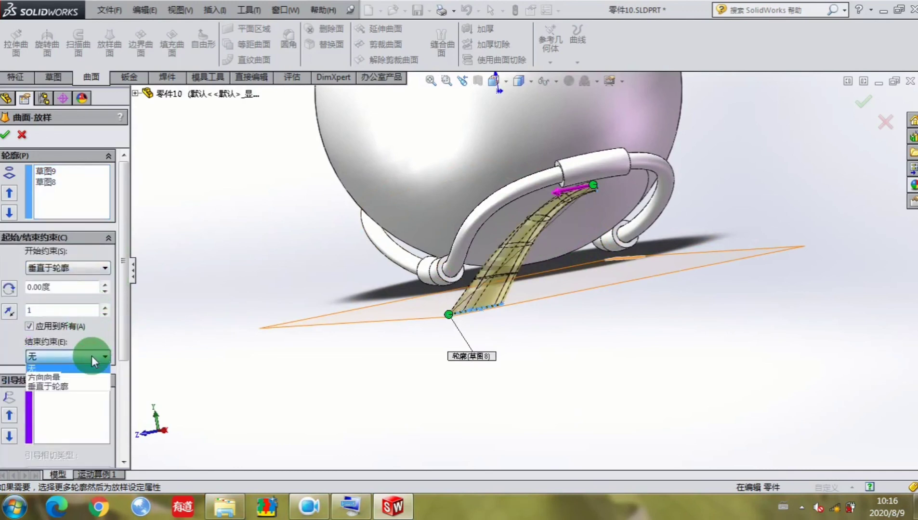
click(75, 387)
scroll(194, 398, up, 3)
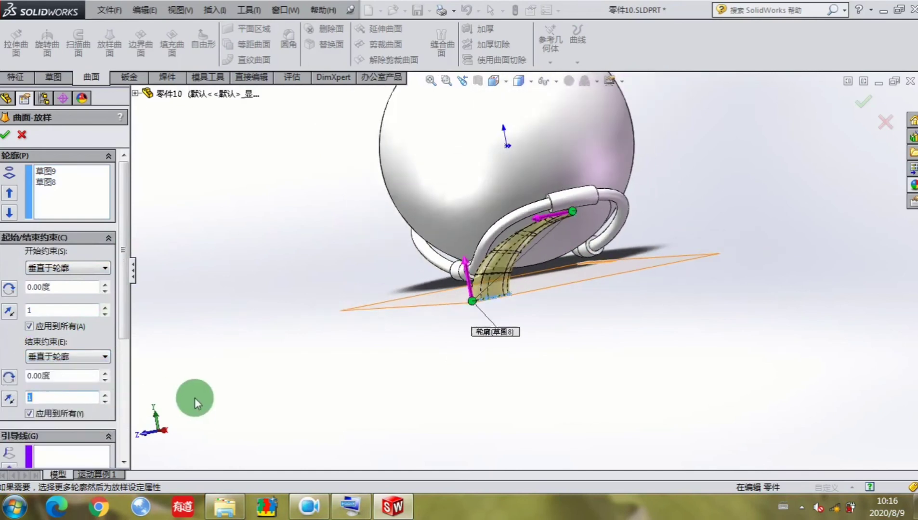
click(5, 138)
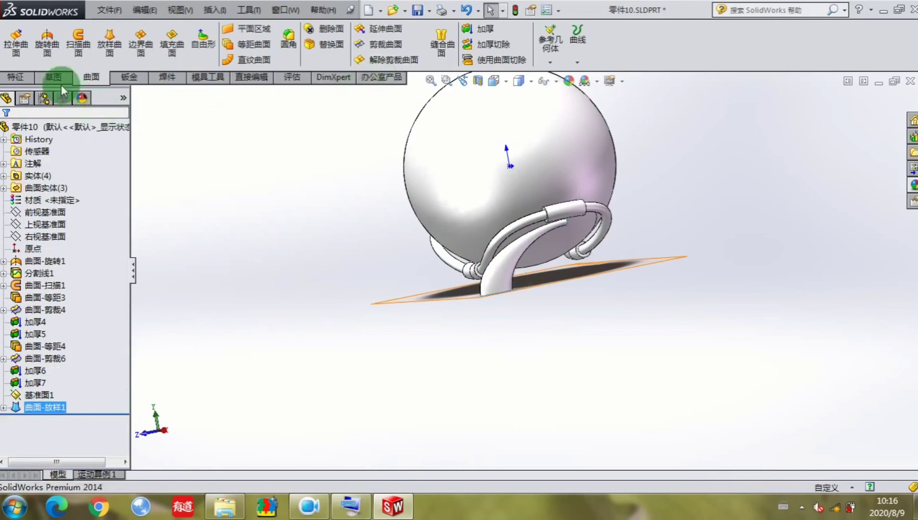
Mirror the lofted leg surface about the Front Plane, with Merge solids and Knit surfaces enabled
click(18, 75)
click(411, 60)
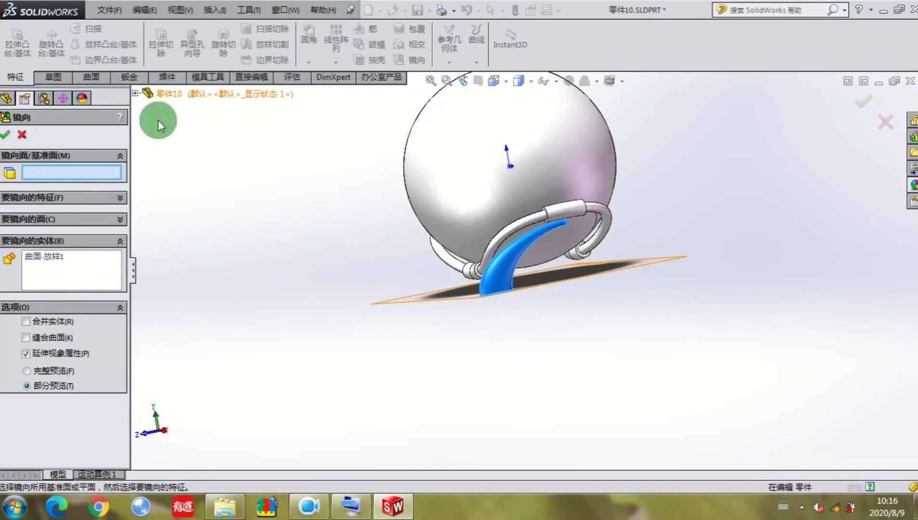
click(135, 94)
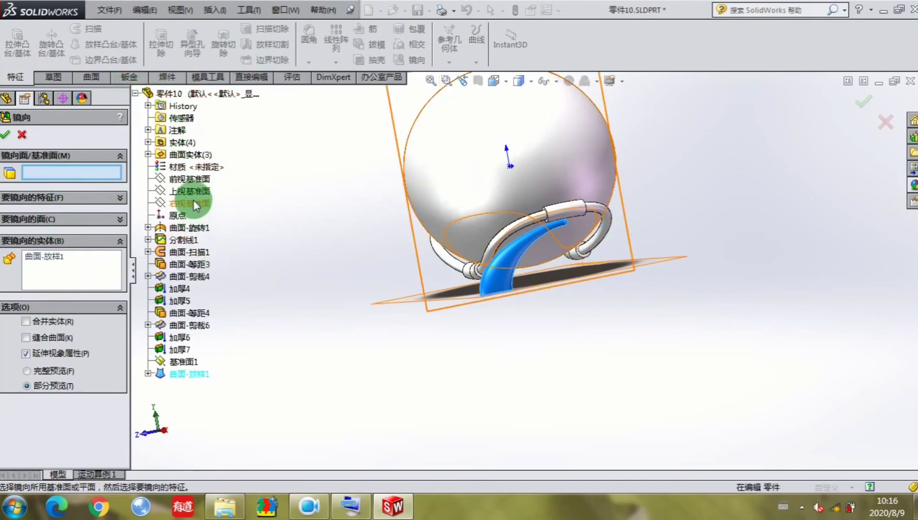
click(194, 200)
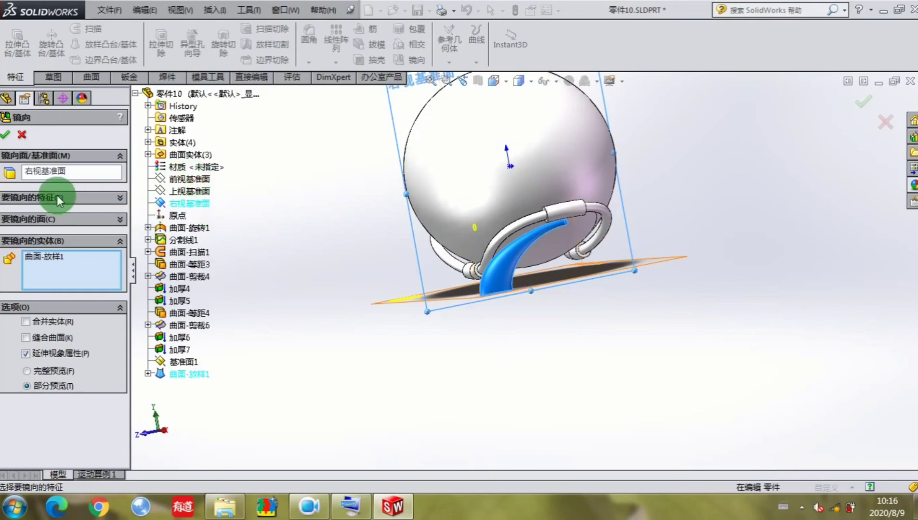
click(66, 173)
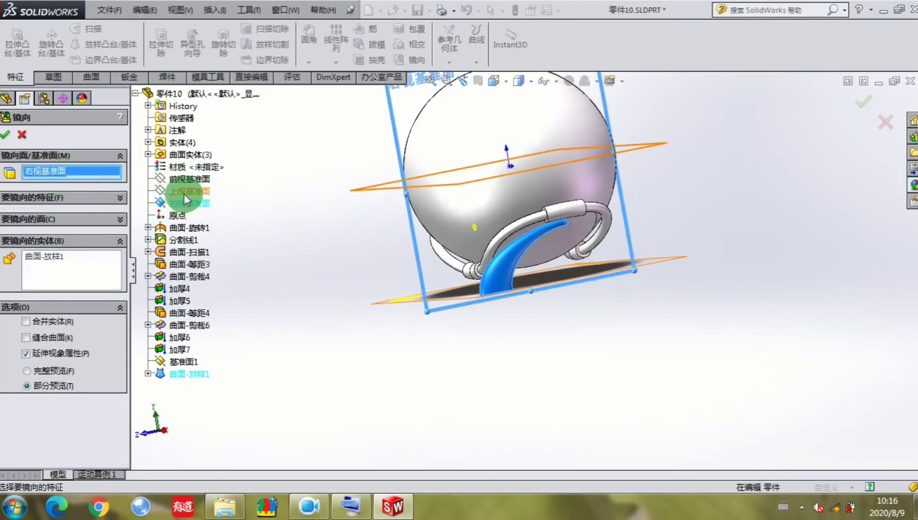
click(185, 178)
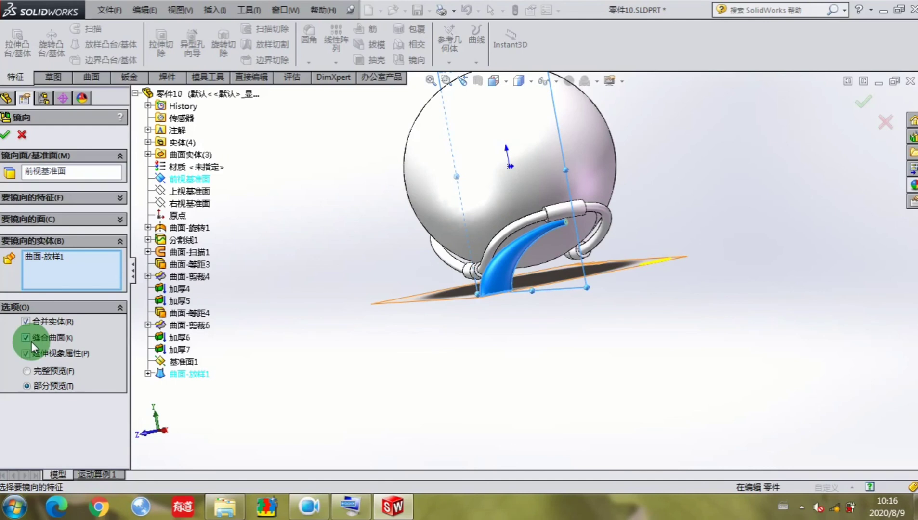
click(5, 135)
middle_drag(461, 318, 633, 322)
scroll(641, 291, down, 3)
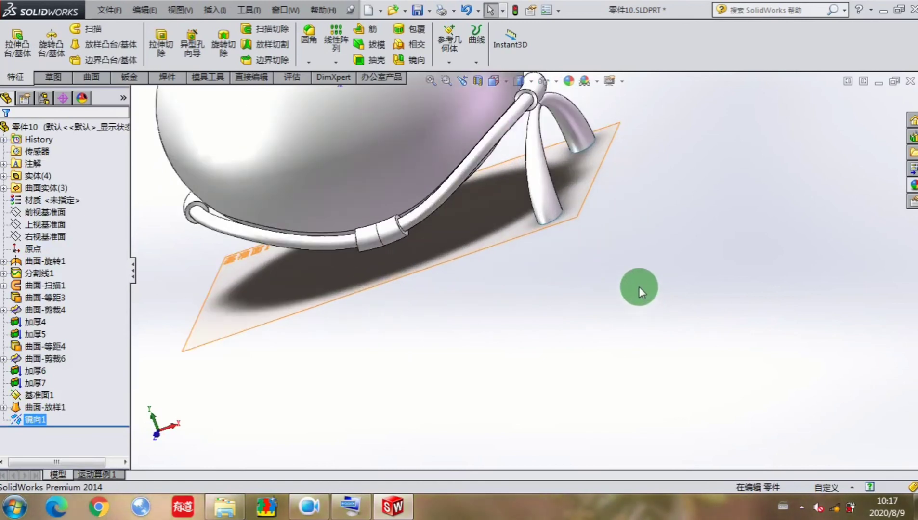
scroll(621, 294, up, 2)
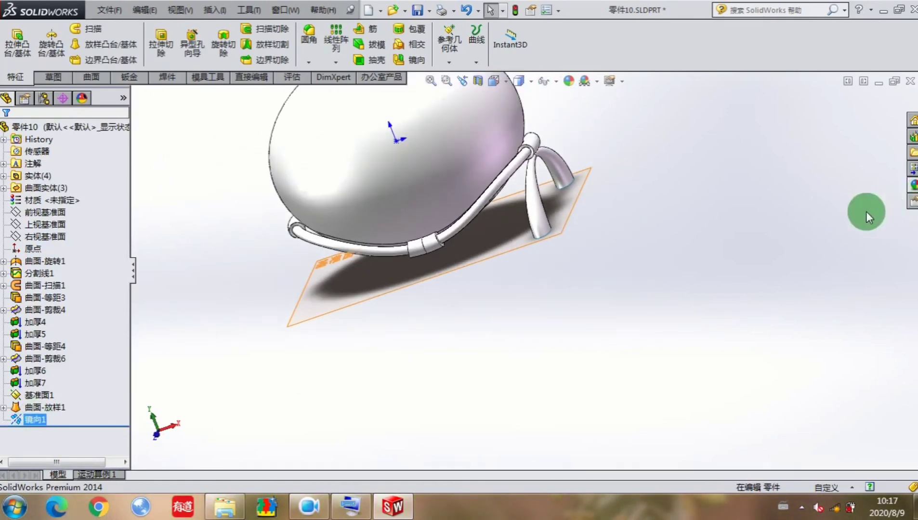
Try to apply the polished brass appearance to the lofted leg surface
click(53, 407)
click(913, 185)
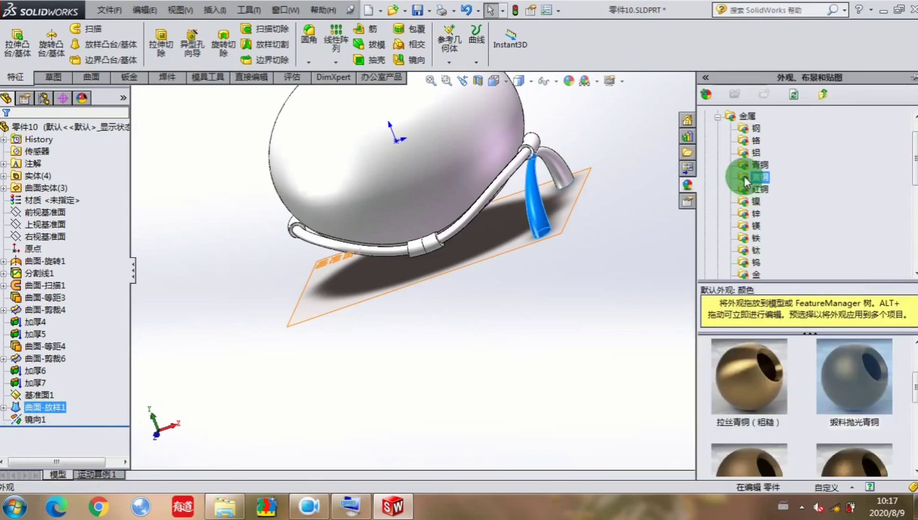
click(761, 382)
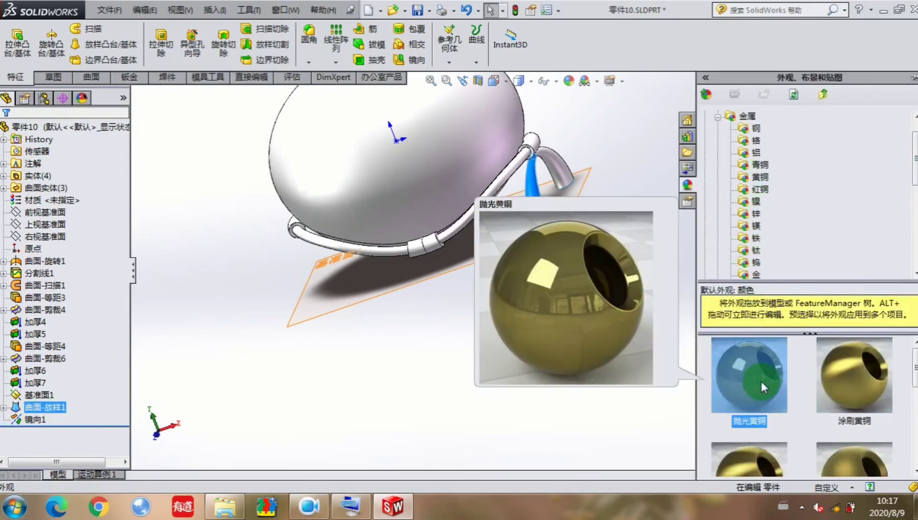
click(514, 379)
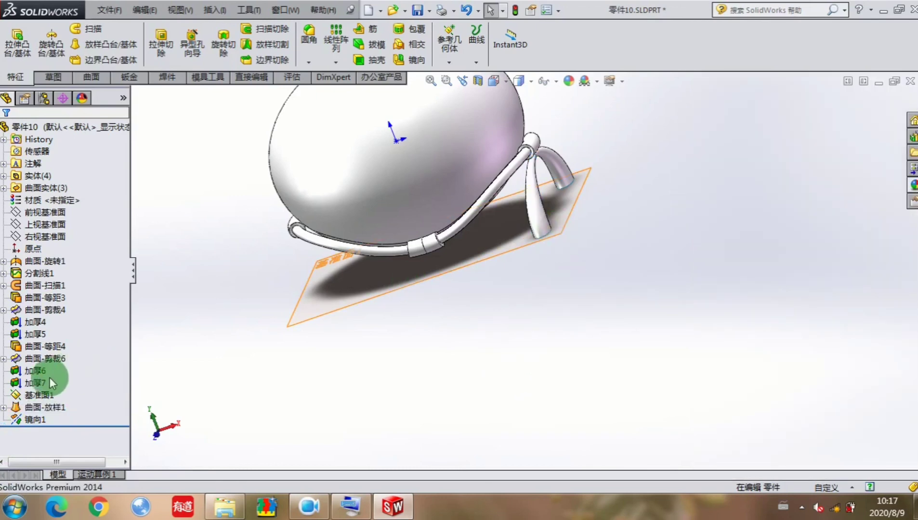
Try to apply the brushed brass appearance to the lofted leg surface
click(39, 407)
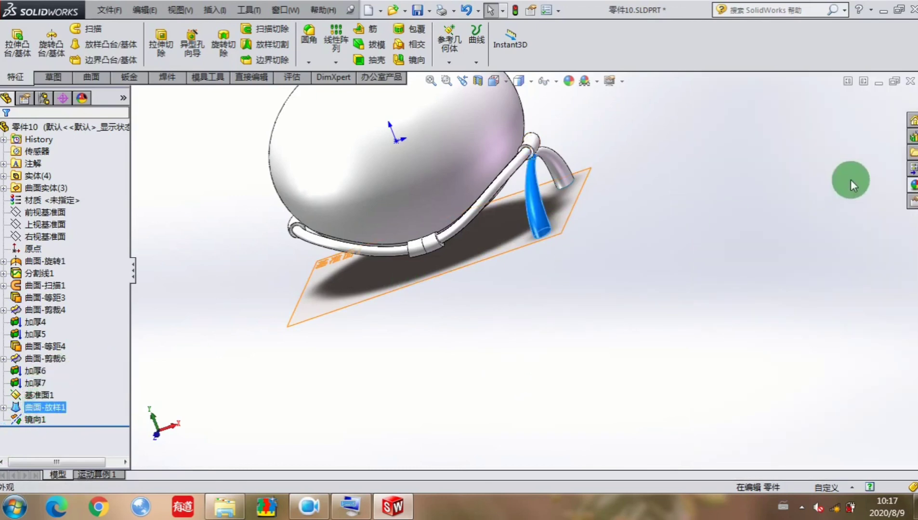
click(913, 185)
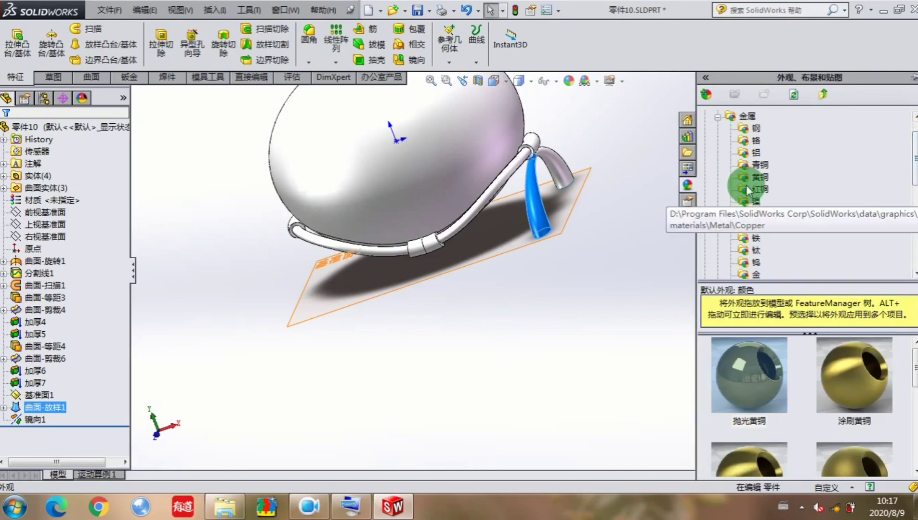
click(863, 379)
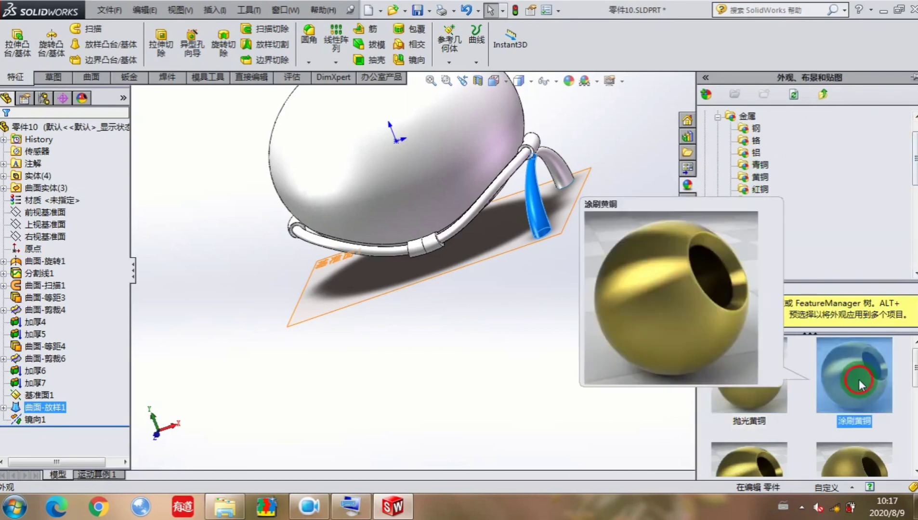
click(535, 207)
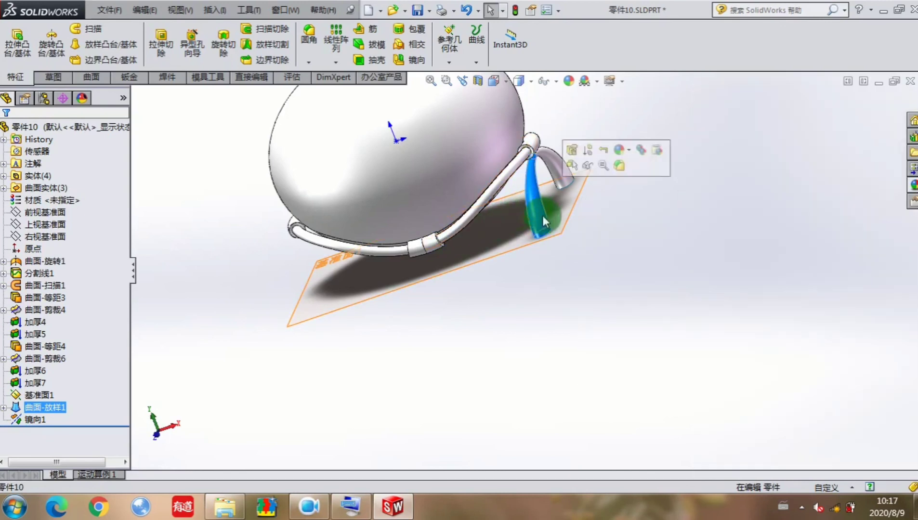
Apply the brushed brass appearance to the whole part
click(913, 185)
click(862, 383)
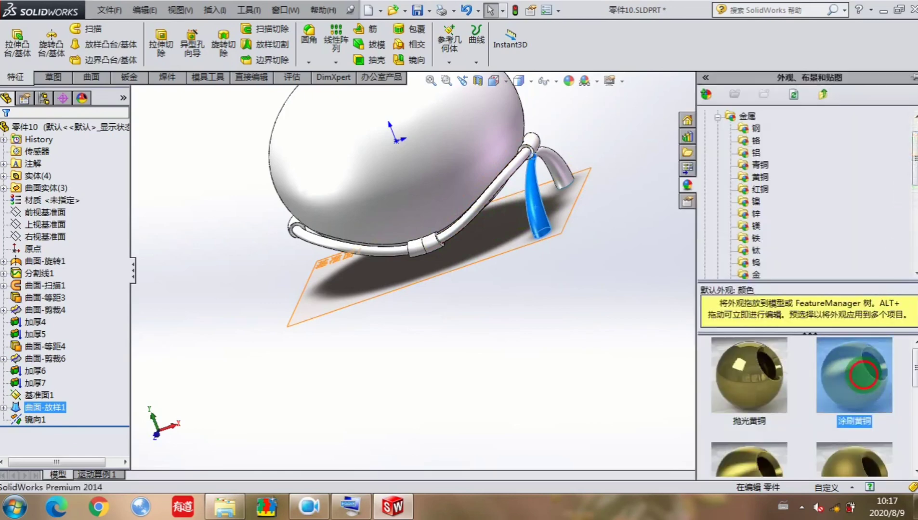
scroll(569, 337, up, 3)
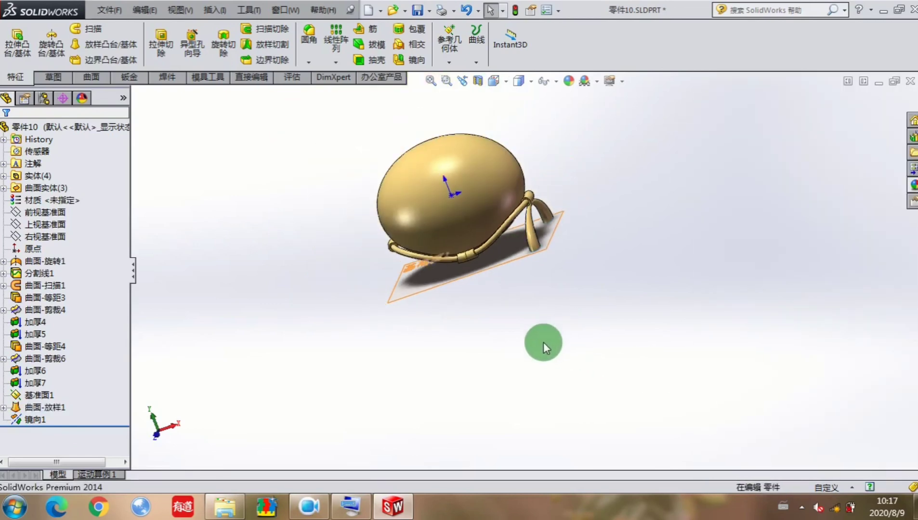
Set up a mirror of the joined leg pair about the Right Plane, with Merge solids and Knit surfaces enabled
scroll(590, 213, down, 3)
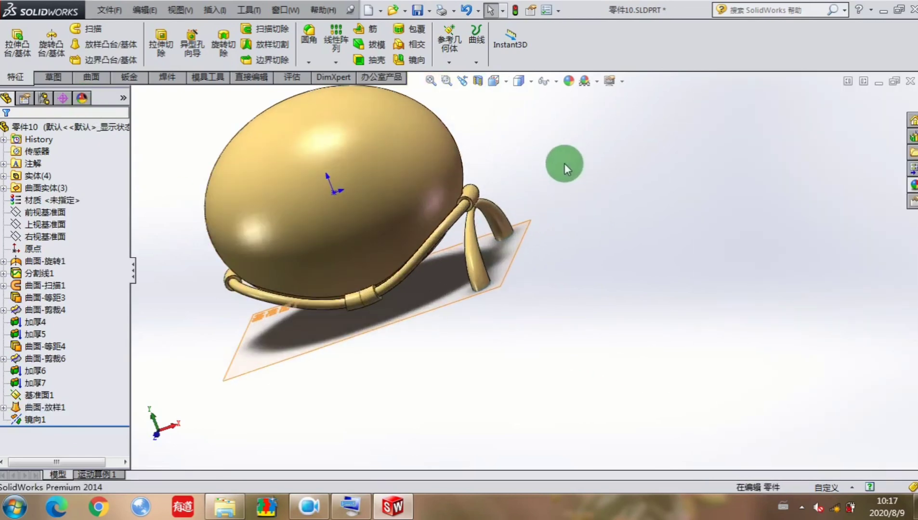
middle_drag(564, 165, 418, 217)
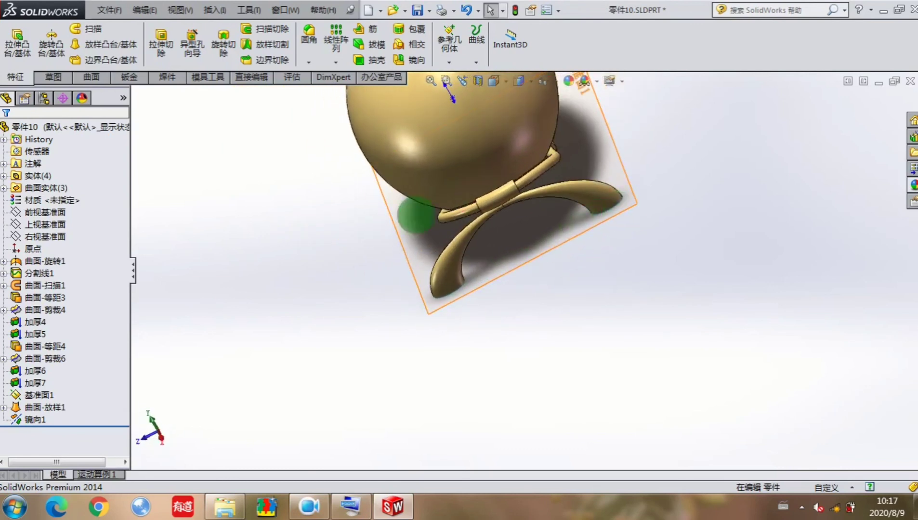
click(402, 60)
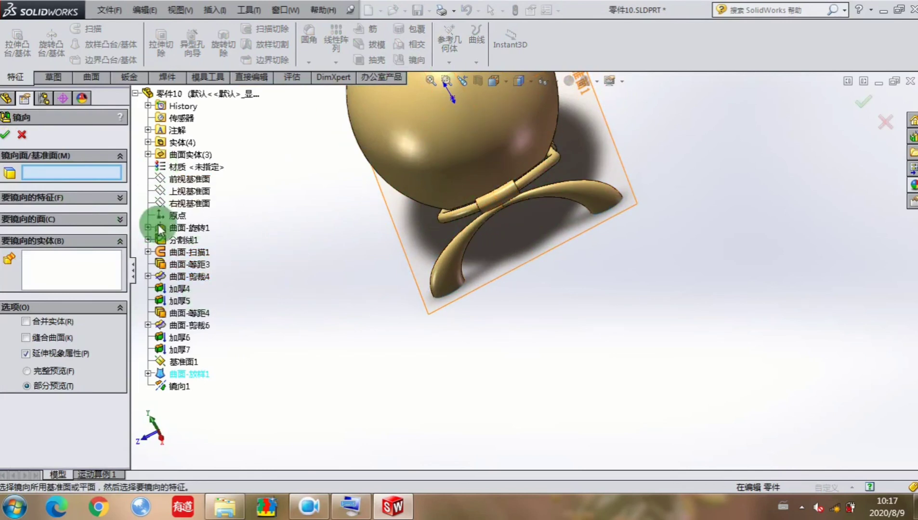
click(193, 201)
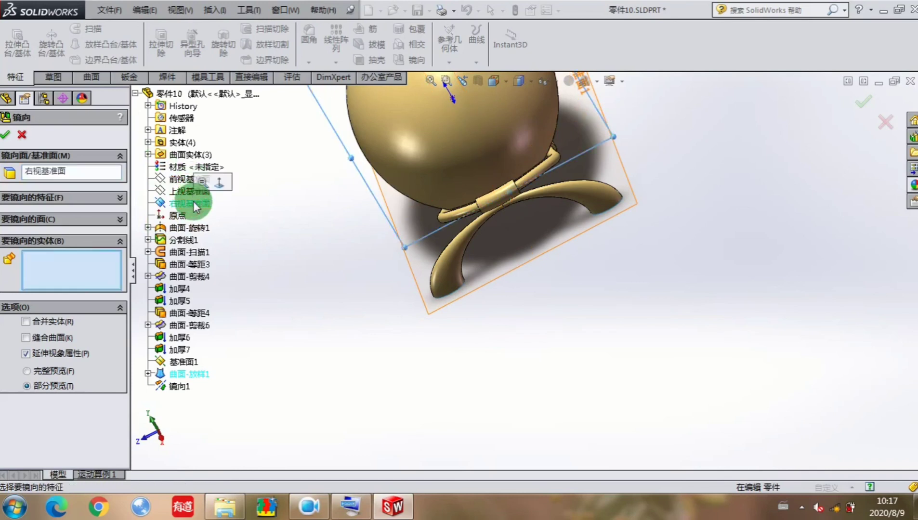
click(455, 250)
middle_drag(466, 270, 380, 237)
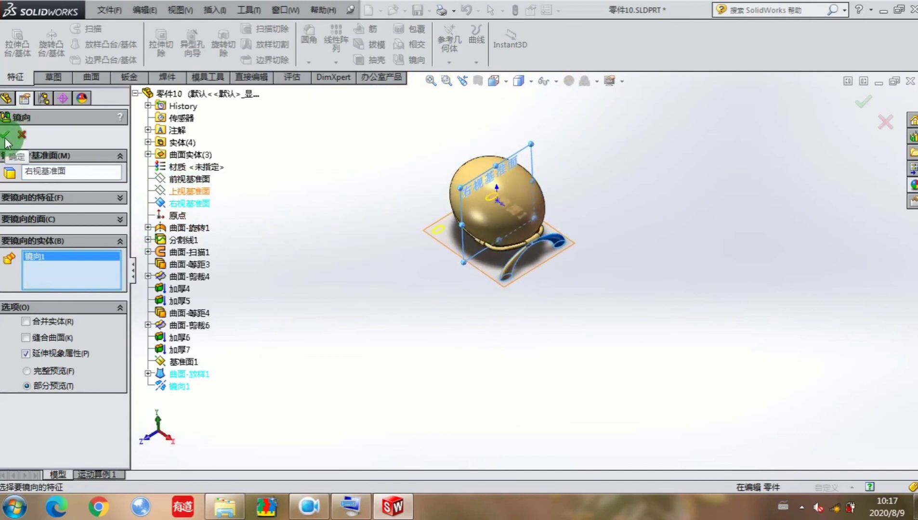
click(26, 337)
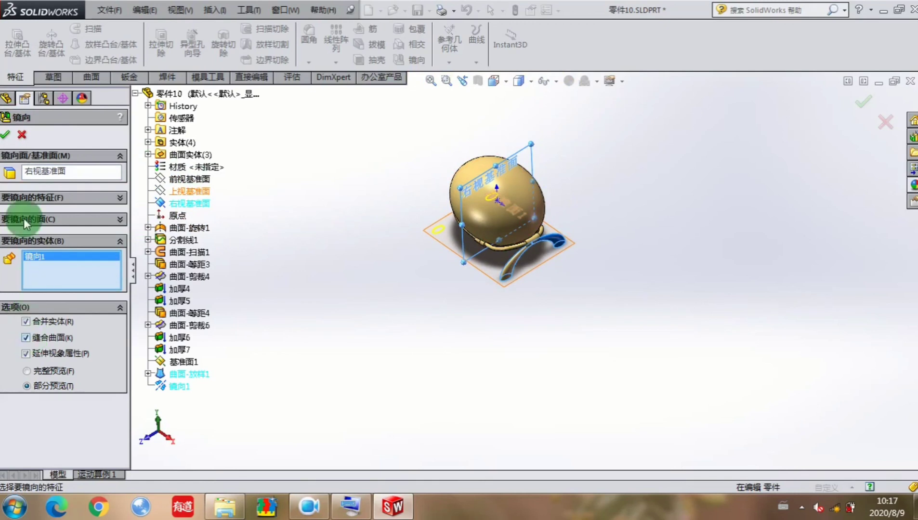